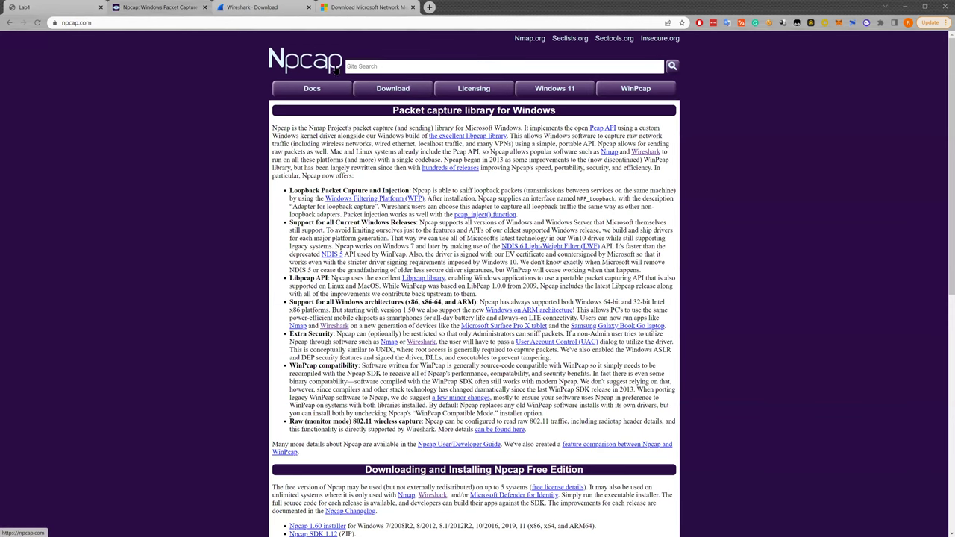
Step: Go to the Npcap site's free edition downloads and highlight the Npcap 1.60 installer link
left_click(393, 89)
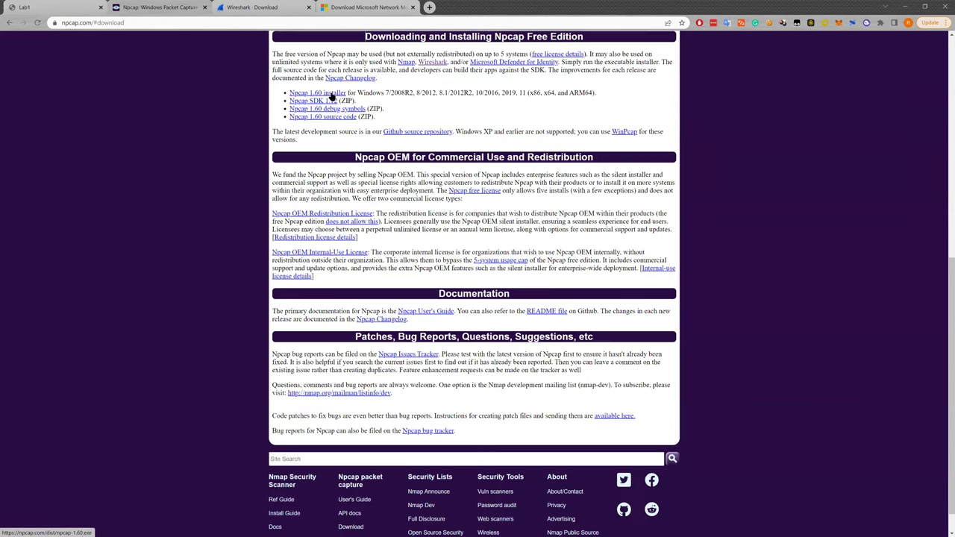
left_click_drag(349, 93, 288, 91)
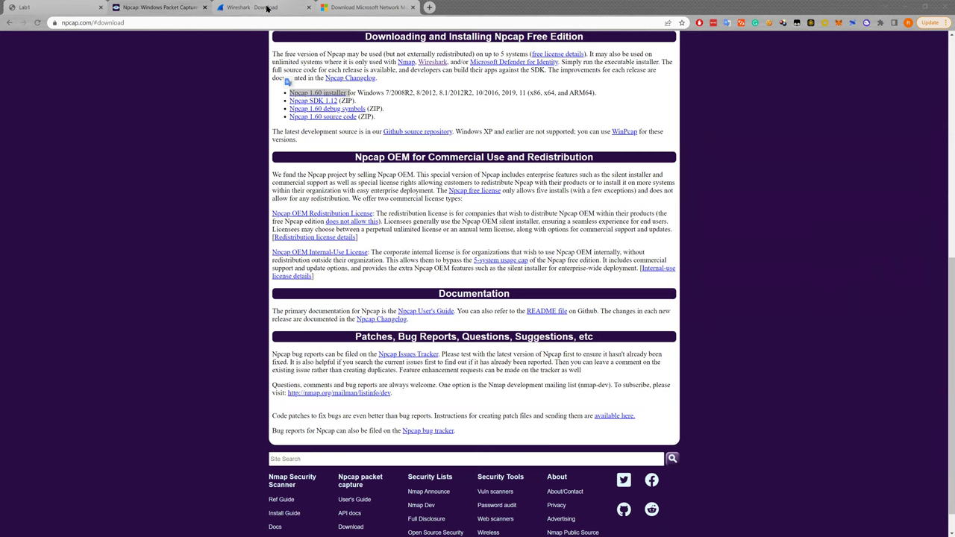
scroll(366, 122, "up", 2)
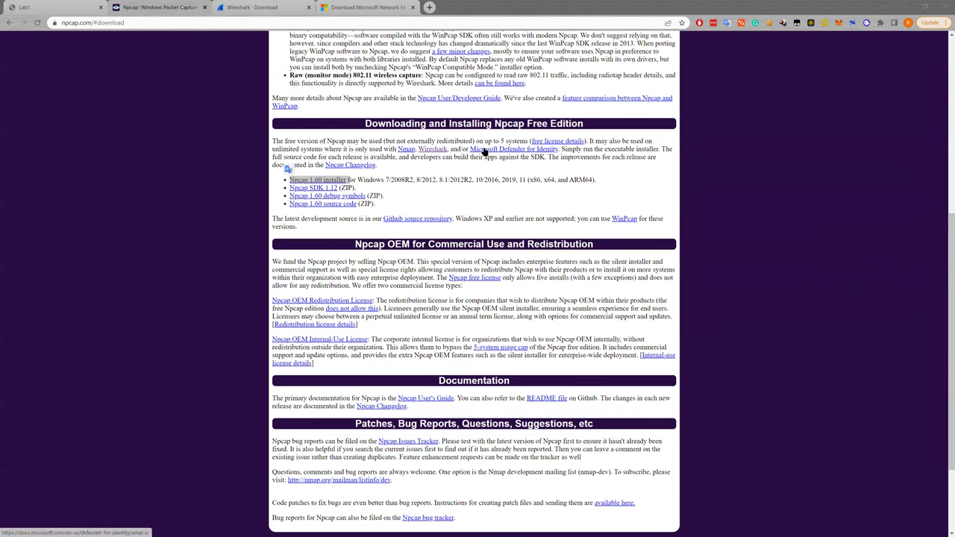
Step: Look through the open Wireshark download, Npcap, Lab1 PDF and Microsoft Network Monitor 3.4 pages
left_click(277, 12)
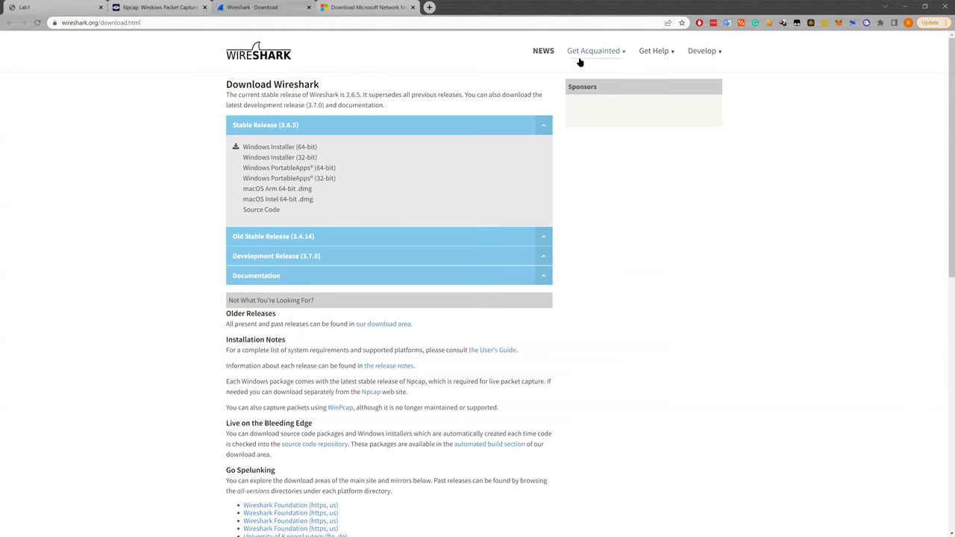
left_click(146, 6)
left_click(71, 7)
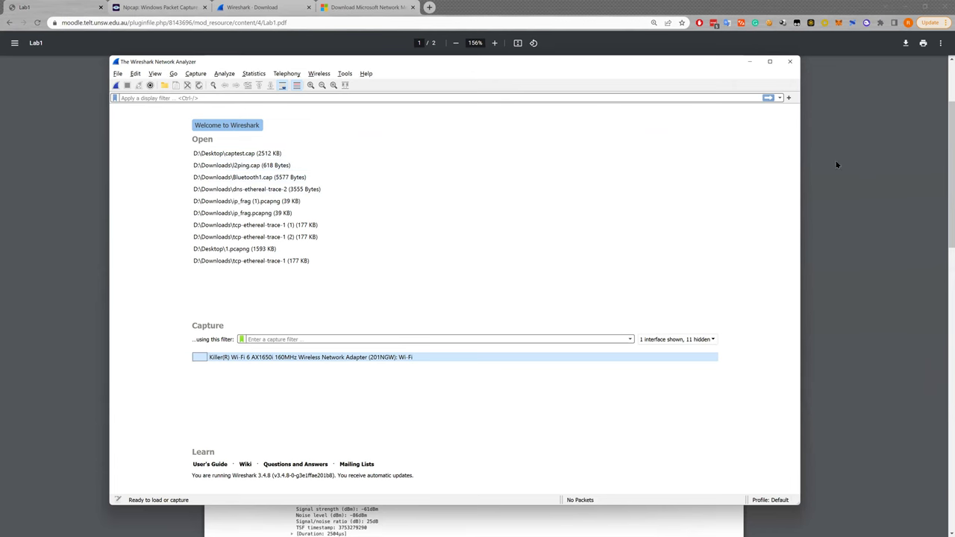
left_click(248, 7)
left_click(174, 7)
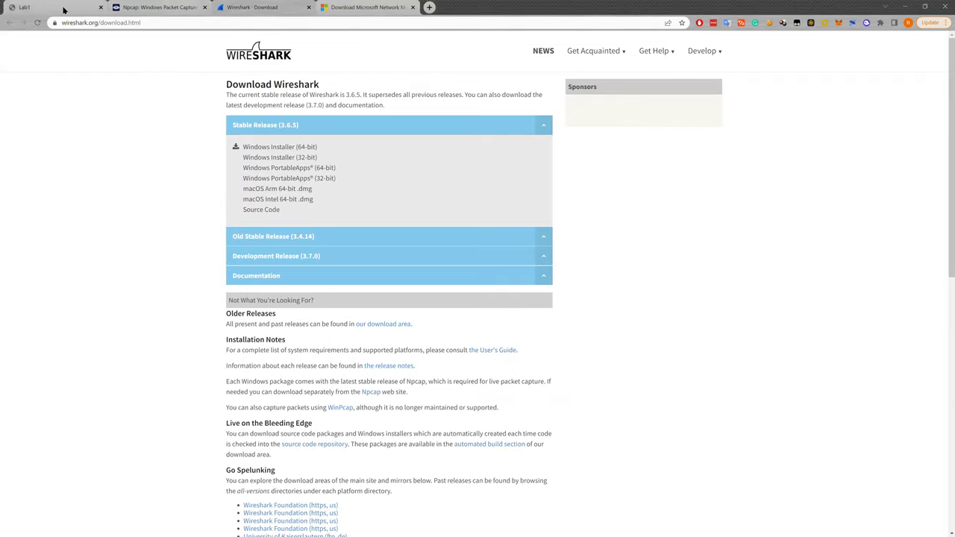
left_click(56, 7)
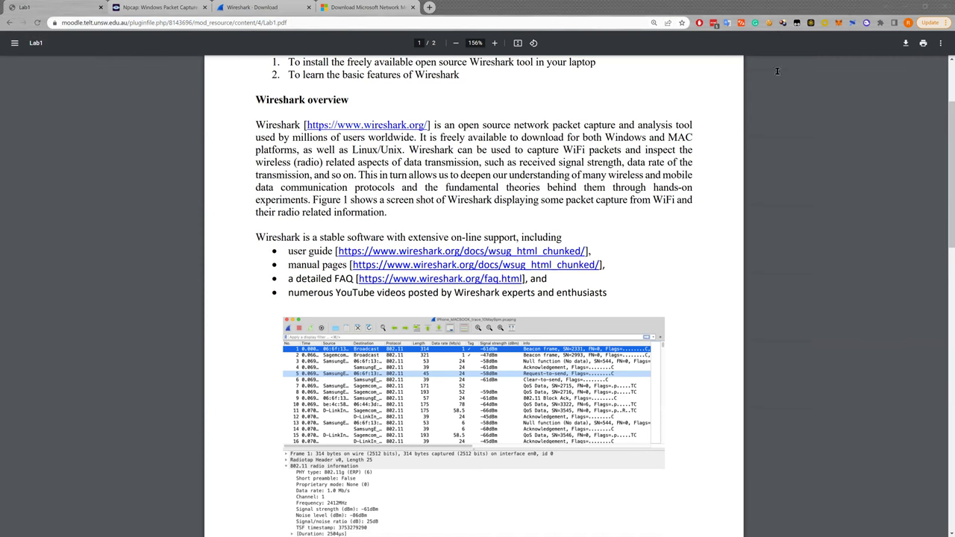
left_click(334, 9)
left_click(125, 9)
left_click(72, 7)
left_click(358, 8)
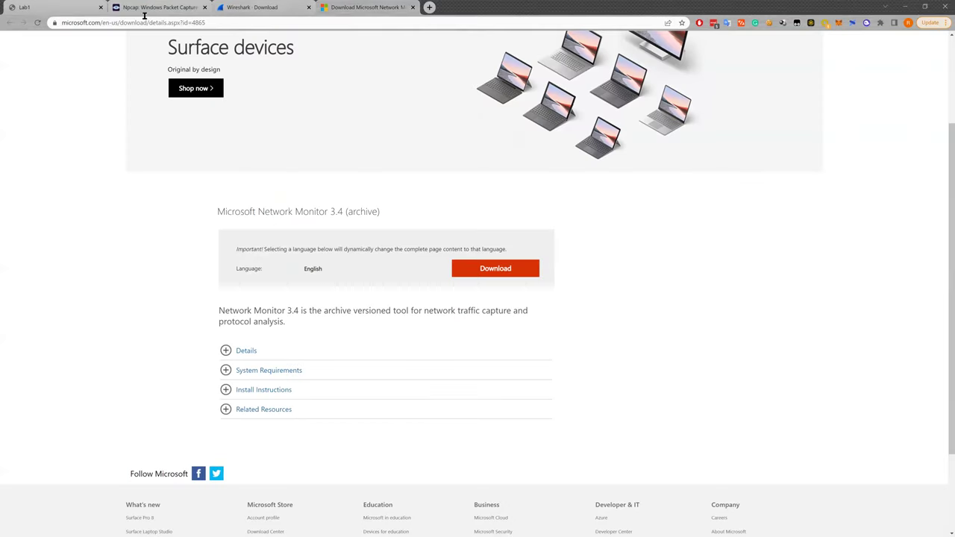
left_click(254, 7)
Step: Return from the Npcap page to the COMP9336-22T2 README and open its Mac Wireshark download link in a separate tab
left_click(149, 8)
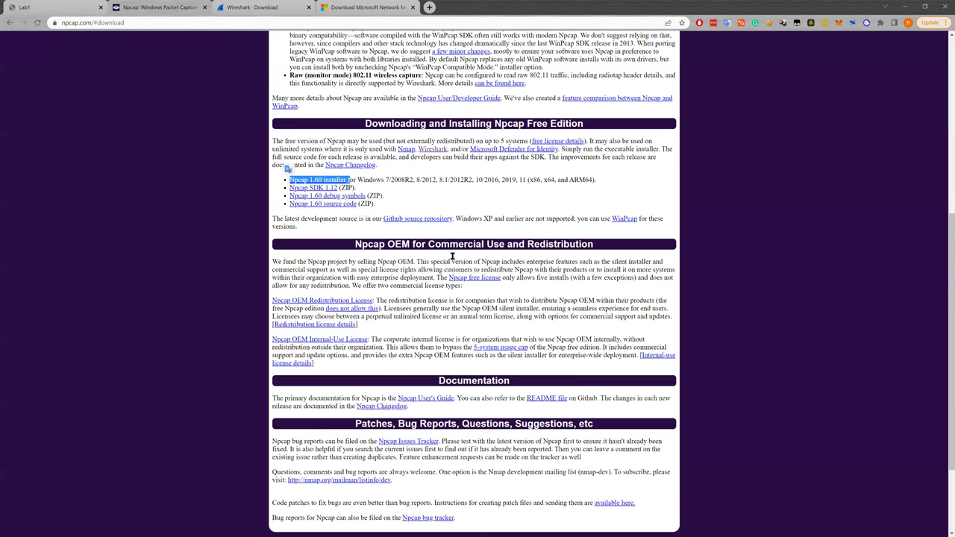
left_click(10, 23)
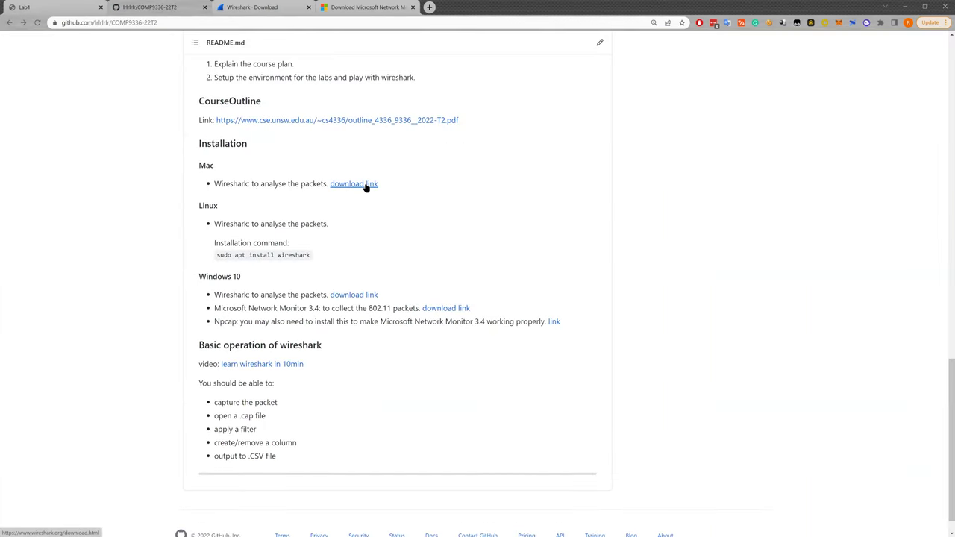
left_click(366, 184, "ctrl")
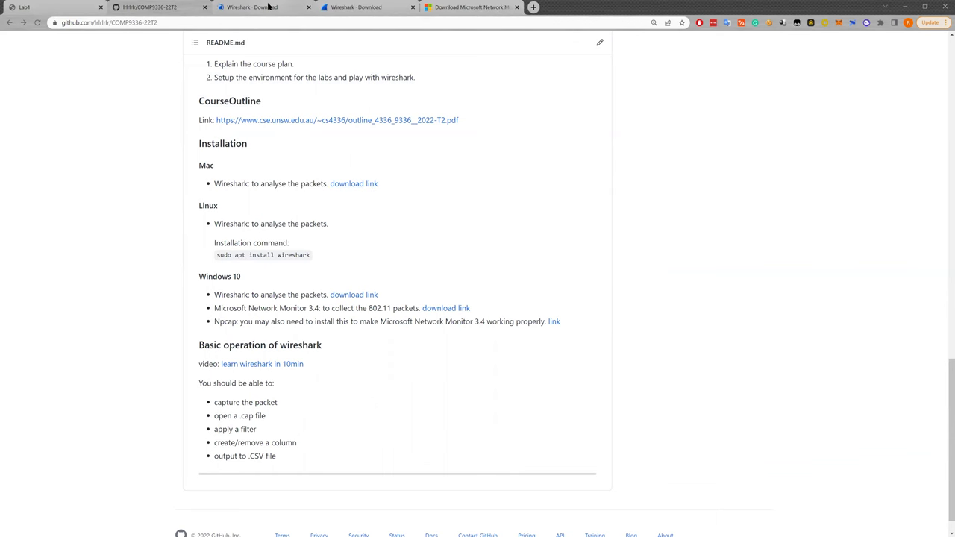
key("ctrl+Tab")
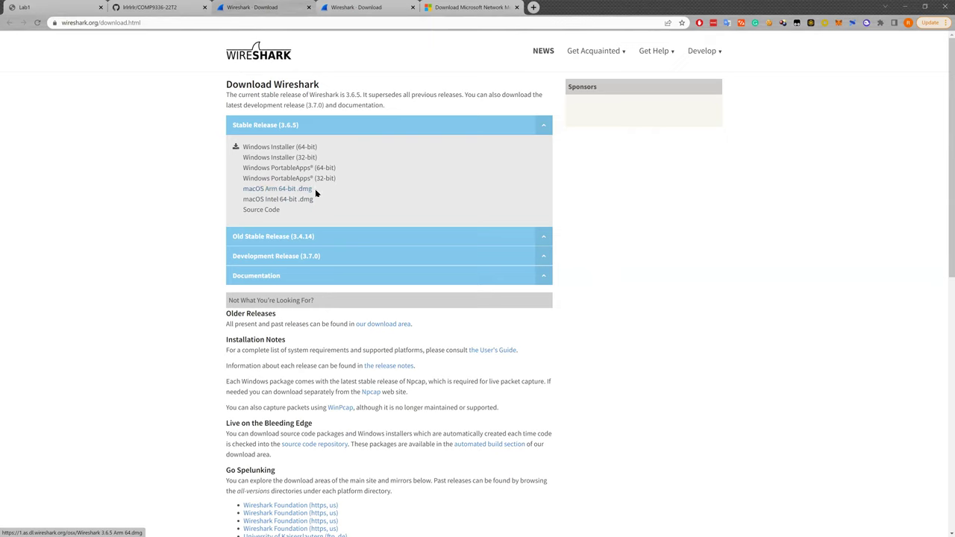
Step: Highlight the macOS Arm 64-bit and macOS Intel 64-bit .dmg downloads of the stable Wireshark release
left_click_drag(319, 189, 243, 188)
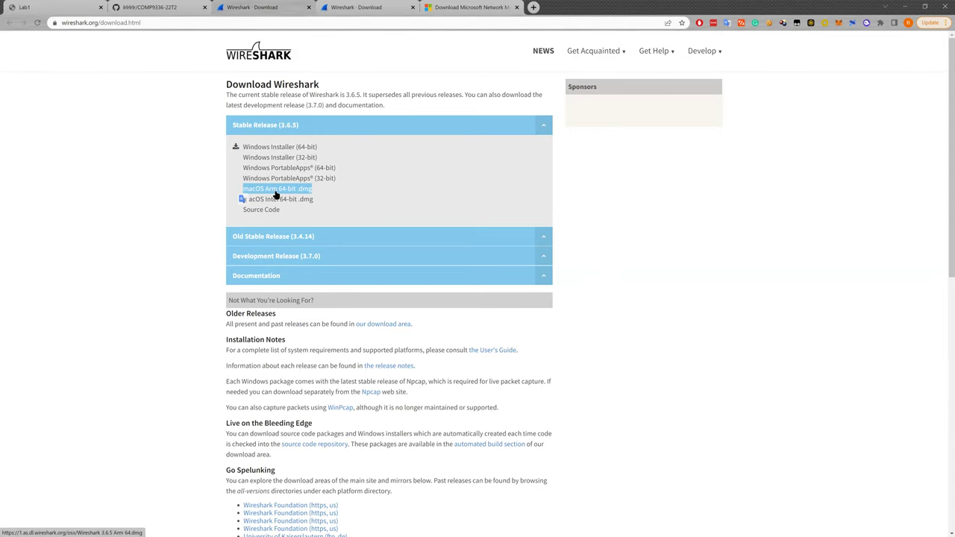
left_click_drag(277, 194, 241, 203)
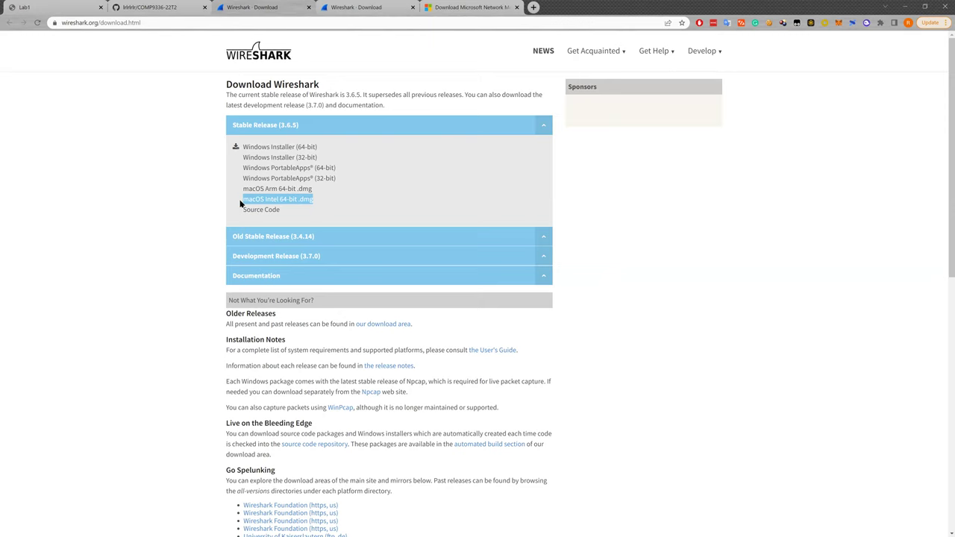
left_click_drag(241, 202, 286, 207)
Step: In the course README, highlight the Linux command "sudo apt install wireshark" and the Network Monitor entry under Windows 10
left_click(153, 7)
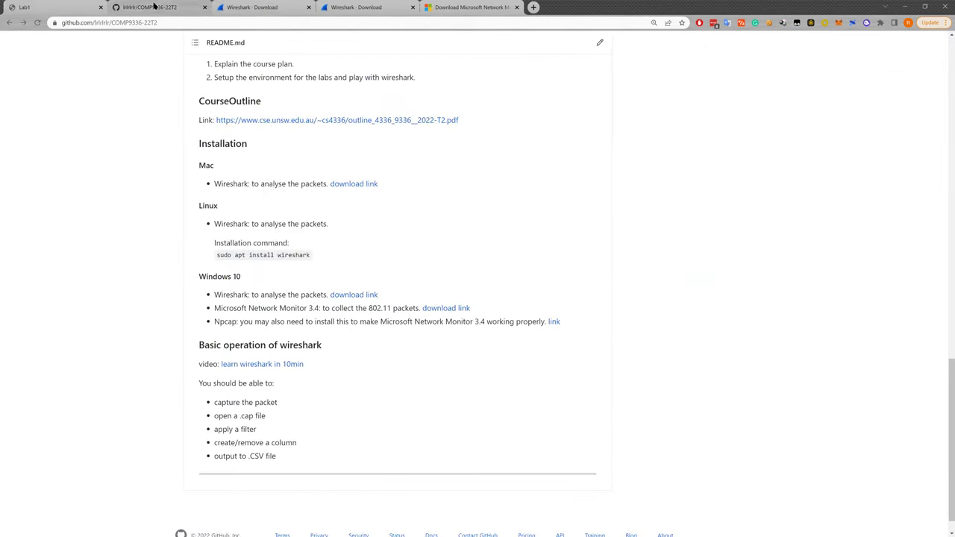
left_click(215, 221)
left_click_drag(216, 257, 326, 257)
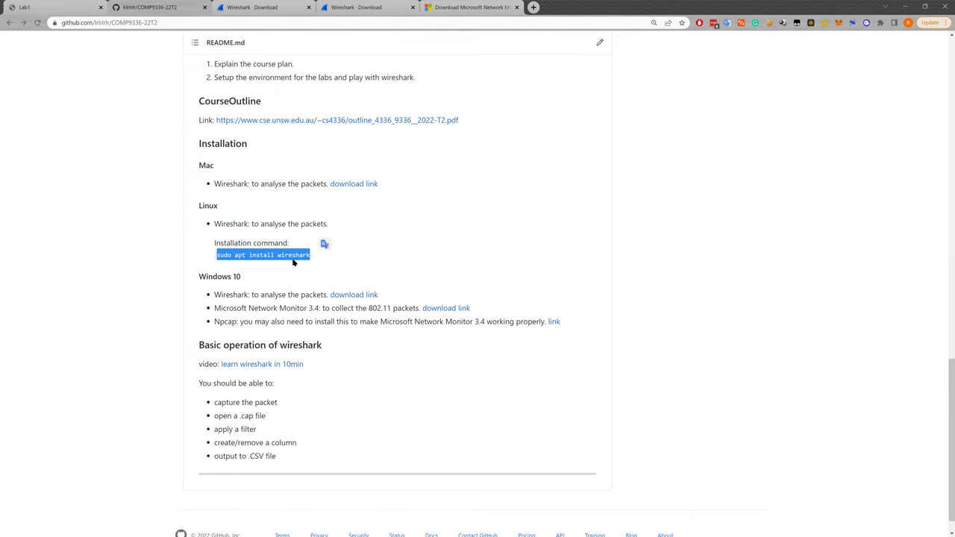
left_click(344, 212)
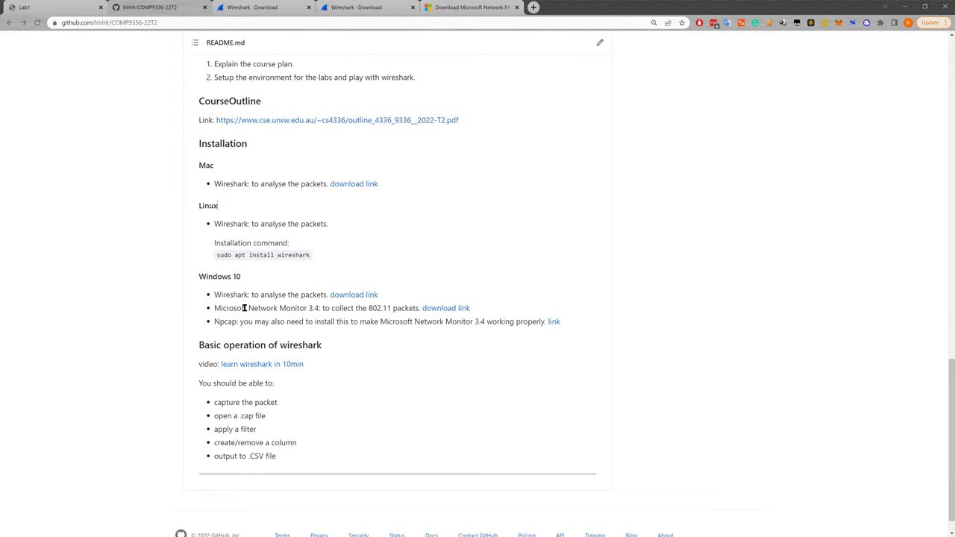
left_click_drag(247, 309, 307, 309)
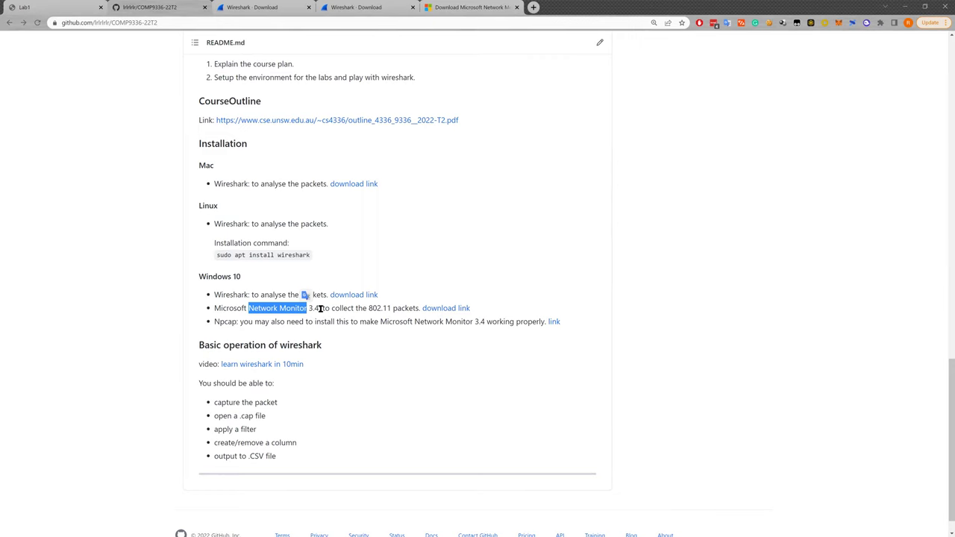
left_click(319, 309)
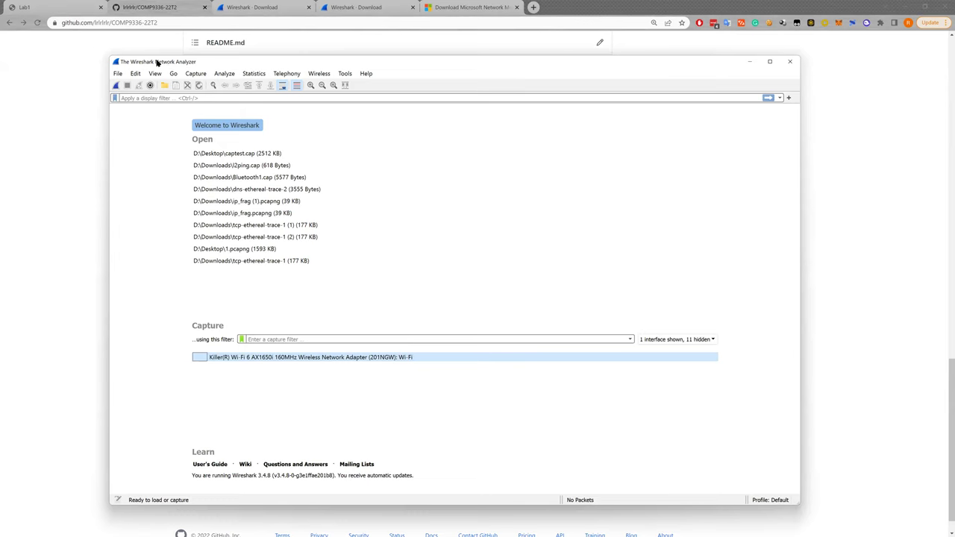
Step: Switch to Wireshark, open the capture options' interface manager and keep Wi-Fi as the only local interface shown
left_click_drag(157, 62, 140, 58)
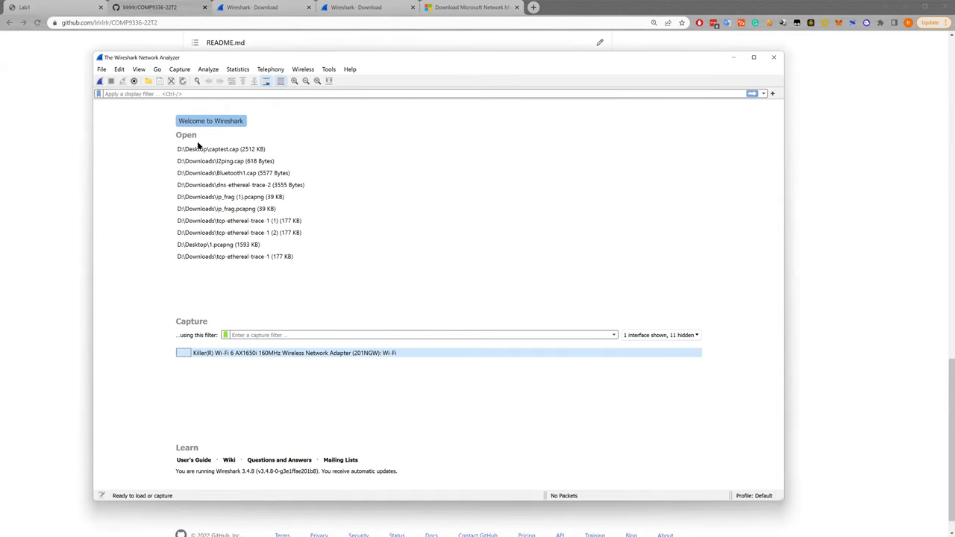
left_click(819, 117)
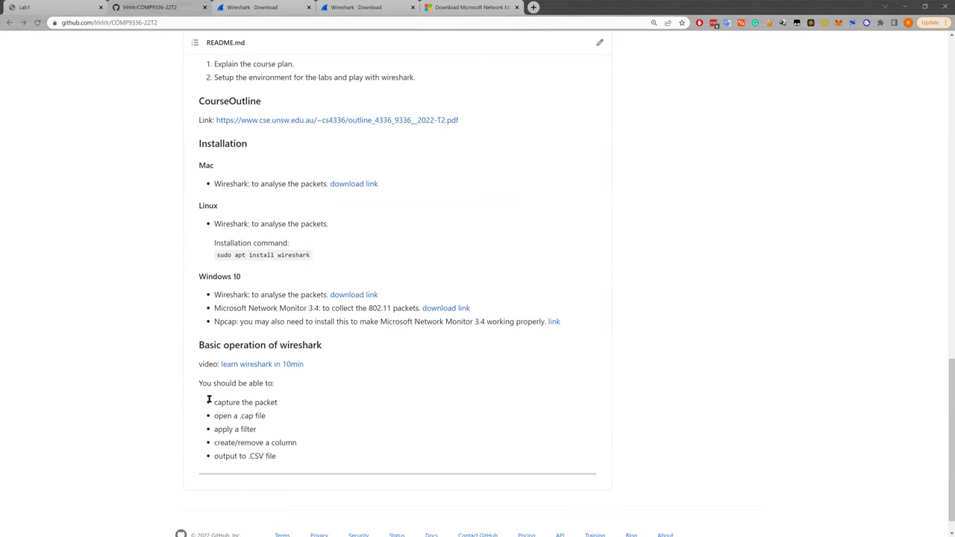
key("alt+Tab")
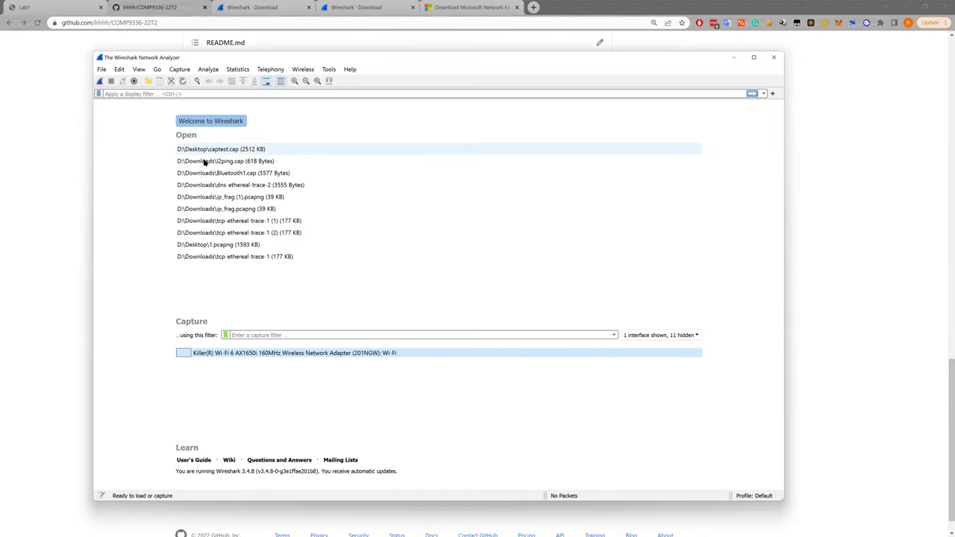
left_click(134, 82)
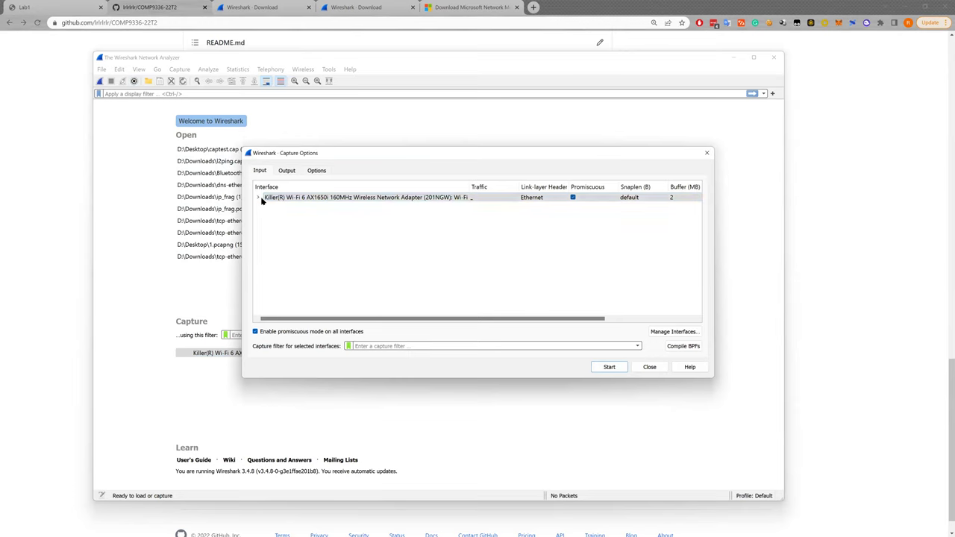
left_click(685, 332)
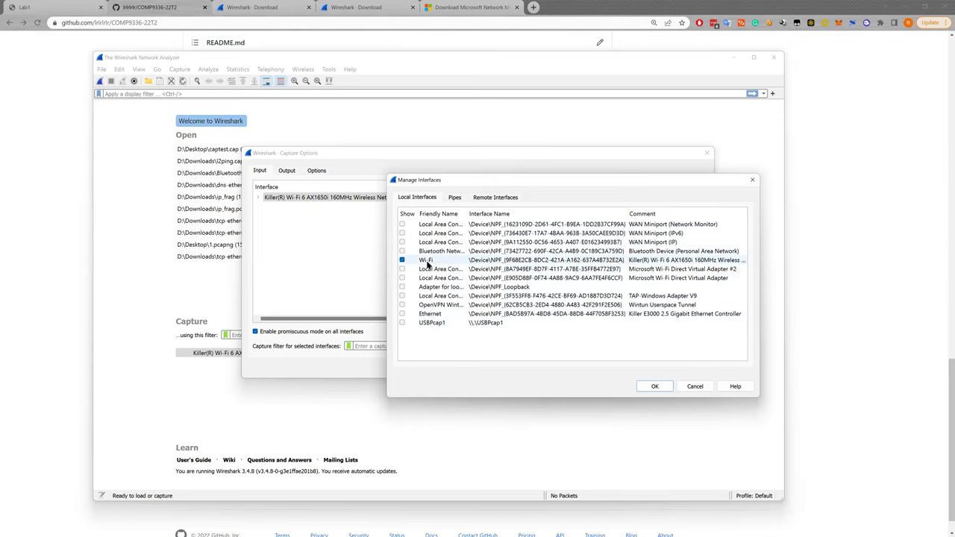
mouse_move(426, 262)
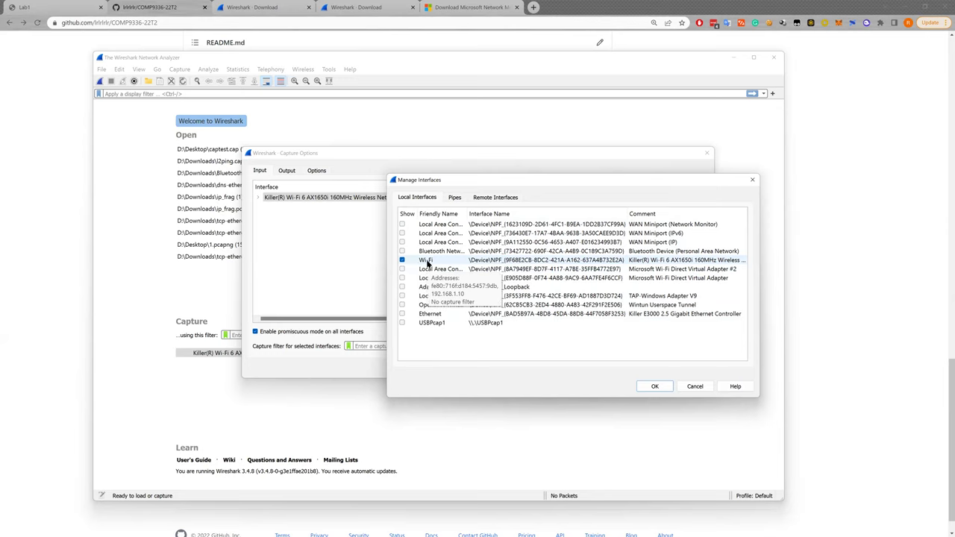
left_click(402, 261)
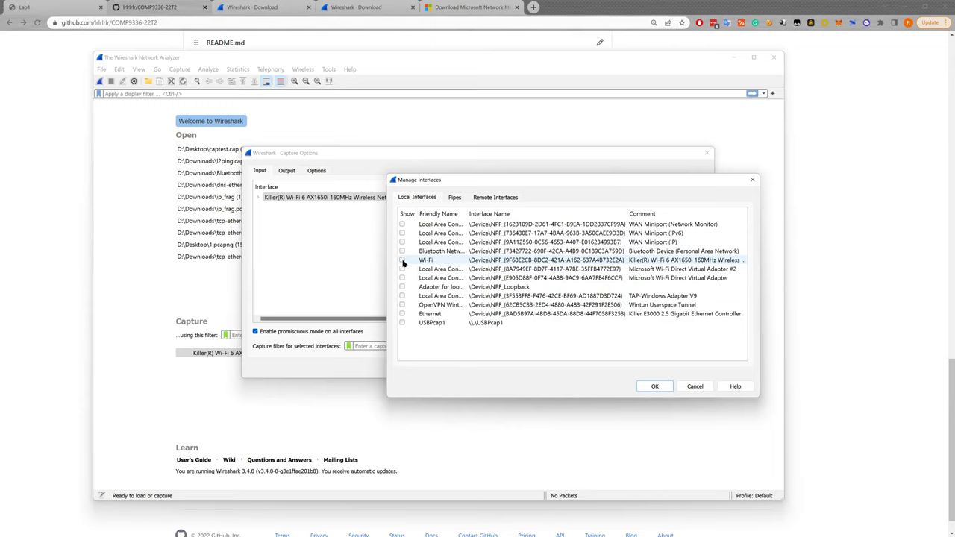
left_click(403, 261)
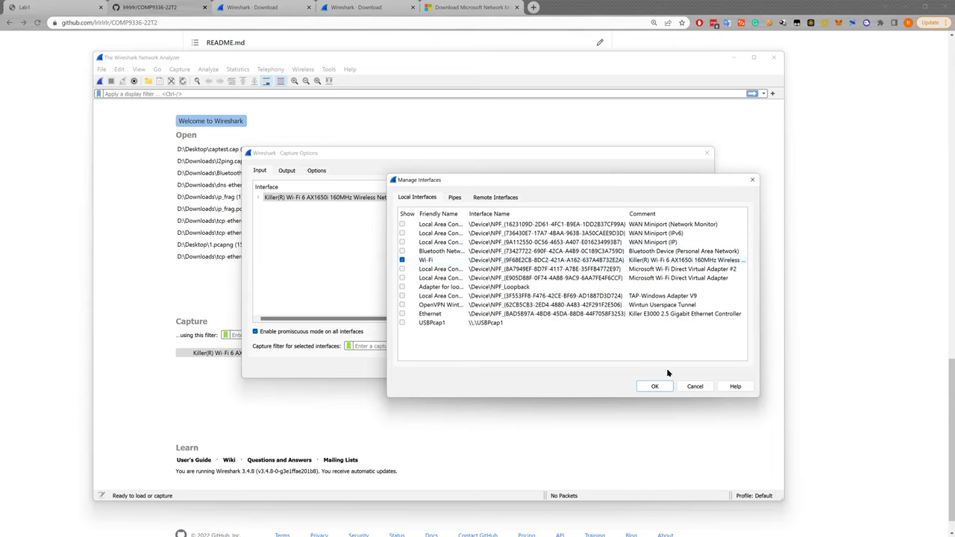
left_click(661, 386)
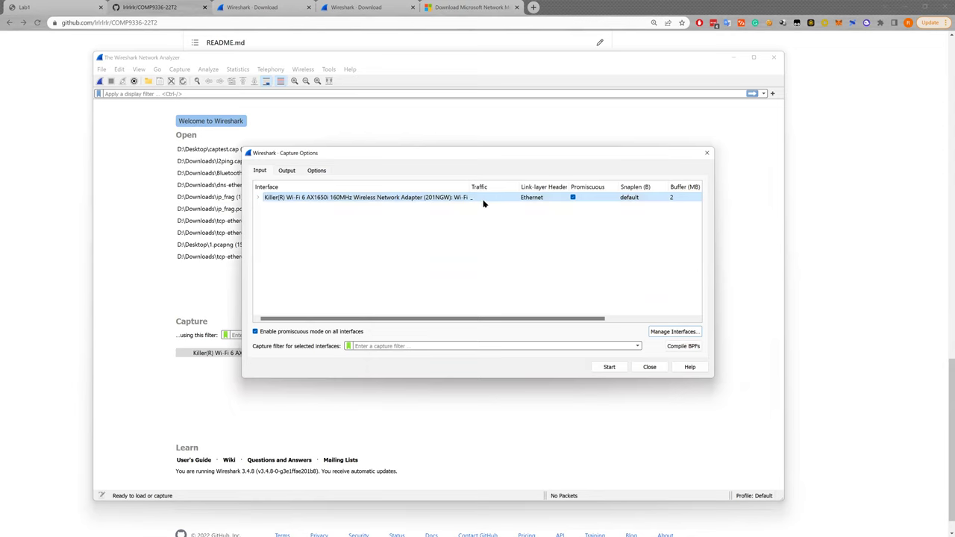
Step: Expand and select the Killer Wi-Fi 6 AX1650i adapter in the capture options and start a live capture on it
left_click(259, 198)
left_click(307, 207)
left_click(397, 199)
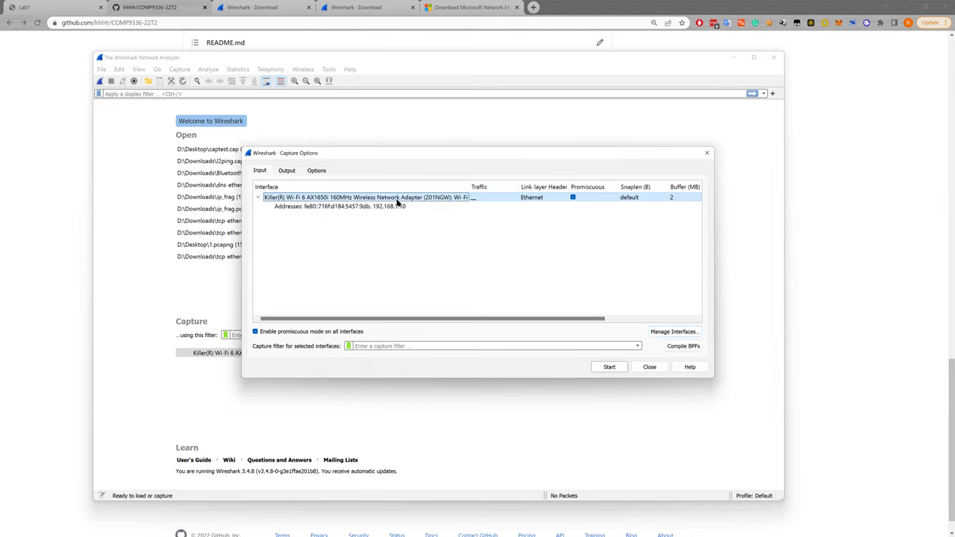
left_click(610, 368)
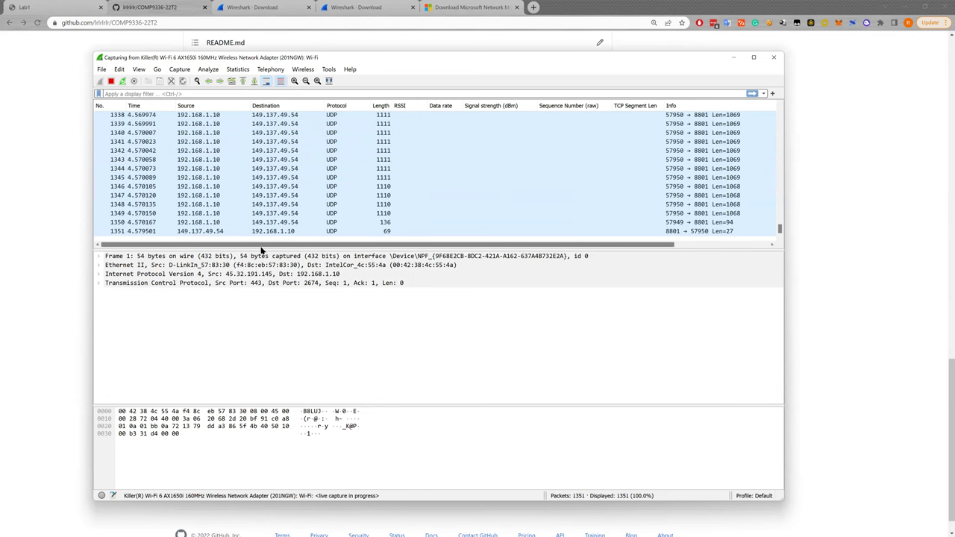
Step: Enlarge the packet list and inspect the details of several captured UDP packets
left_click_drag(261, 249, 341, 303)
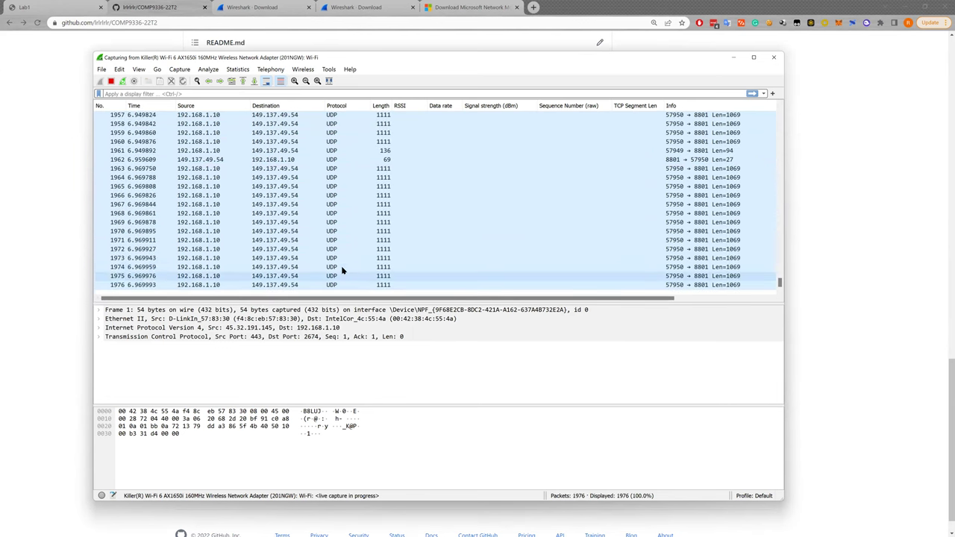
left_click(342, 275)
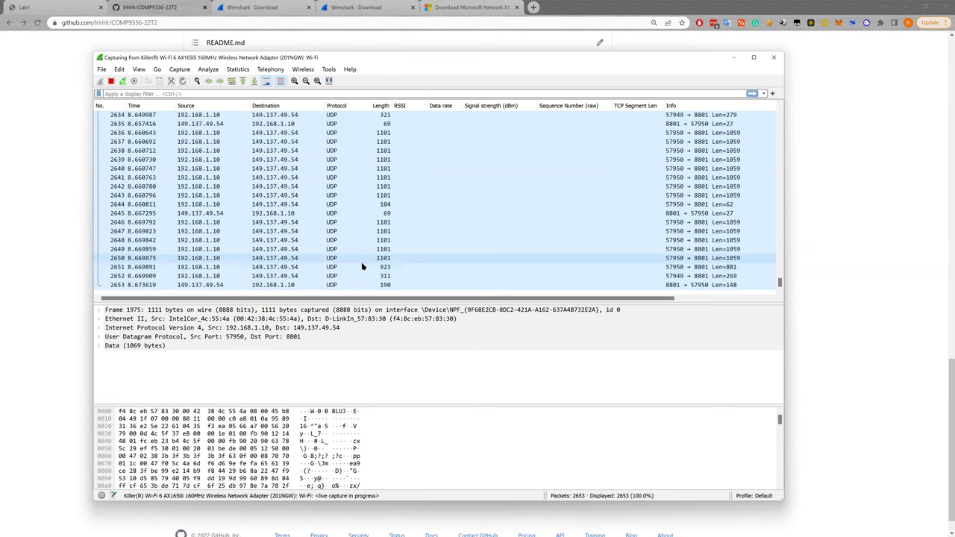
left_click(343, 246)
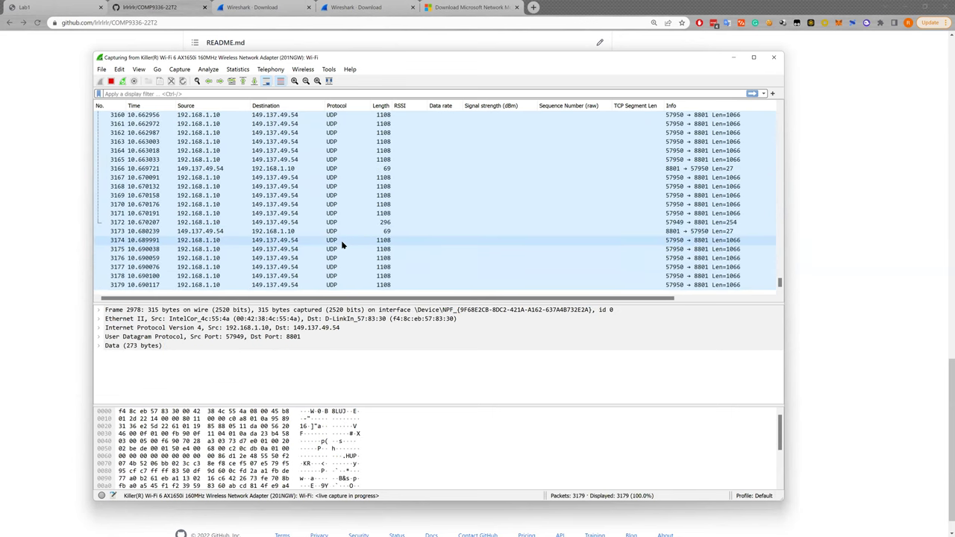
left_click(341, 241)
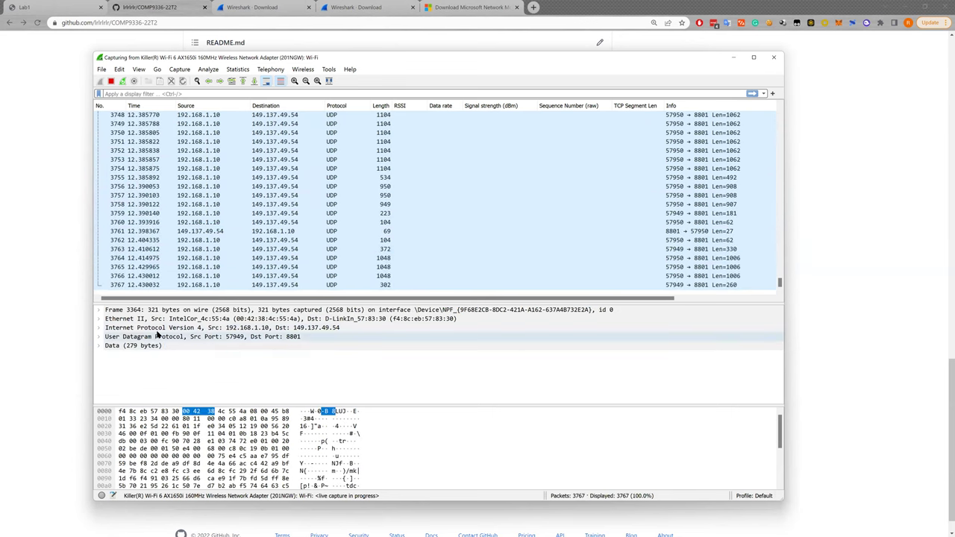
left_click(341, 276)
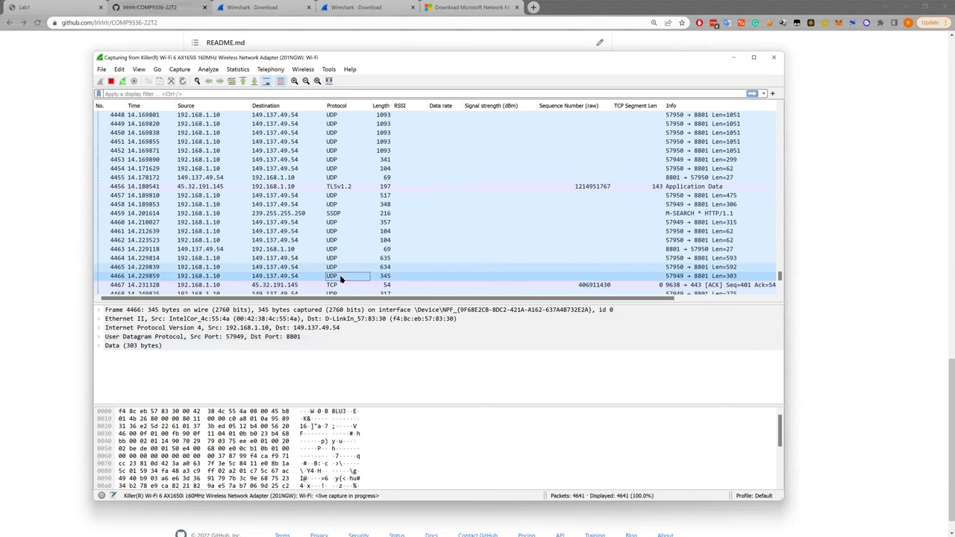
Step: Inspect the details of several more UDP packets while the live capture is running
left_click(337, 273)
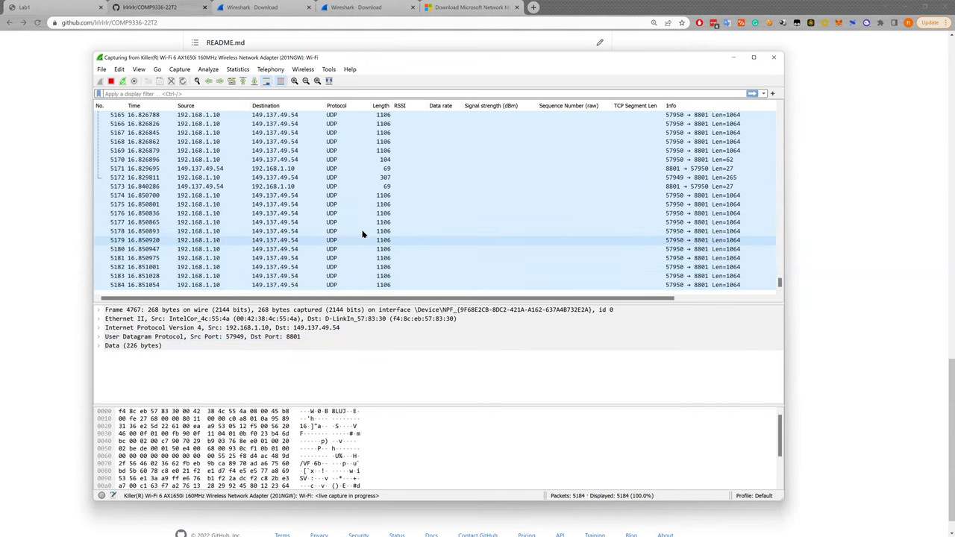
left_click(344, 242)
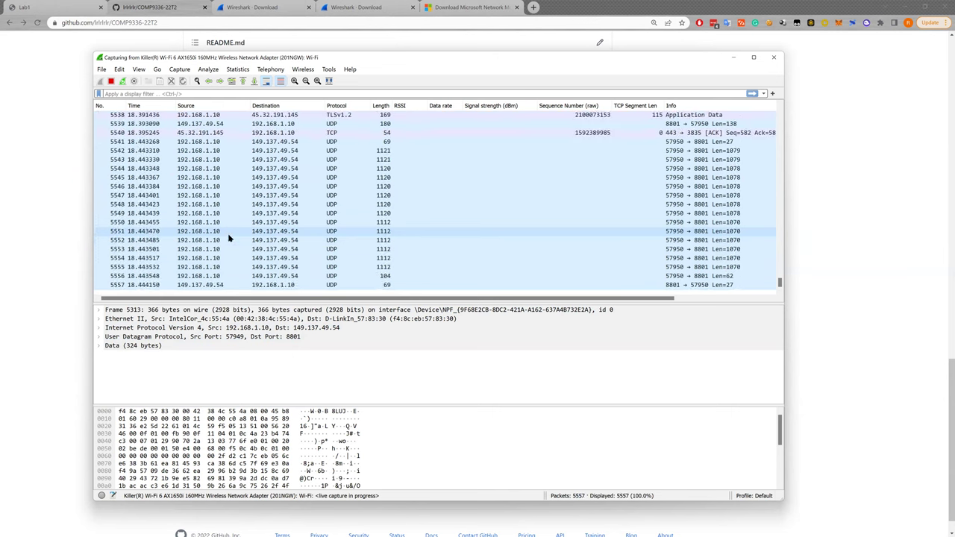
left_click(216, 246)
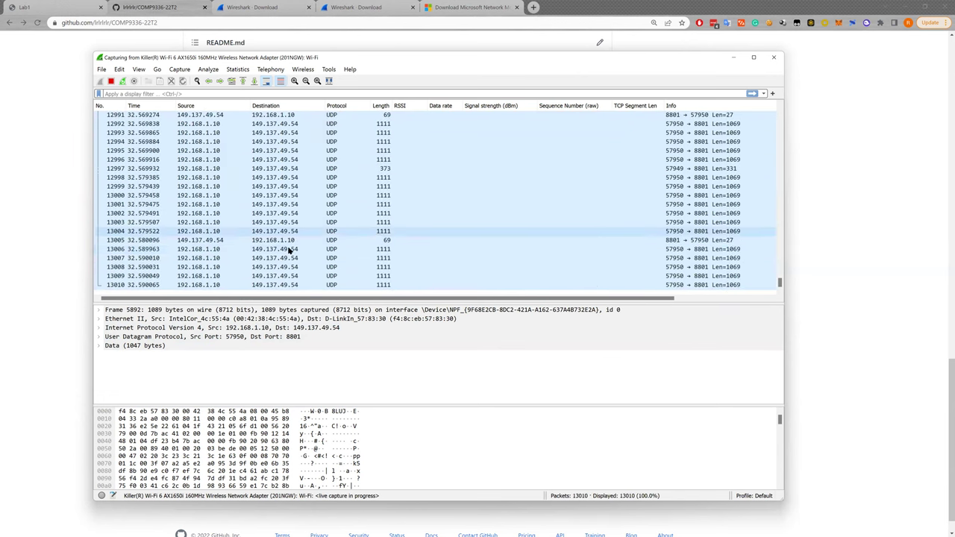
left_click(332, 250)
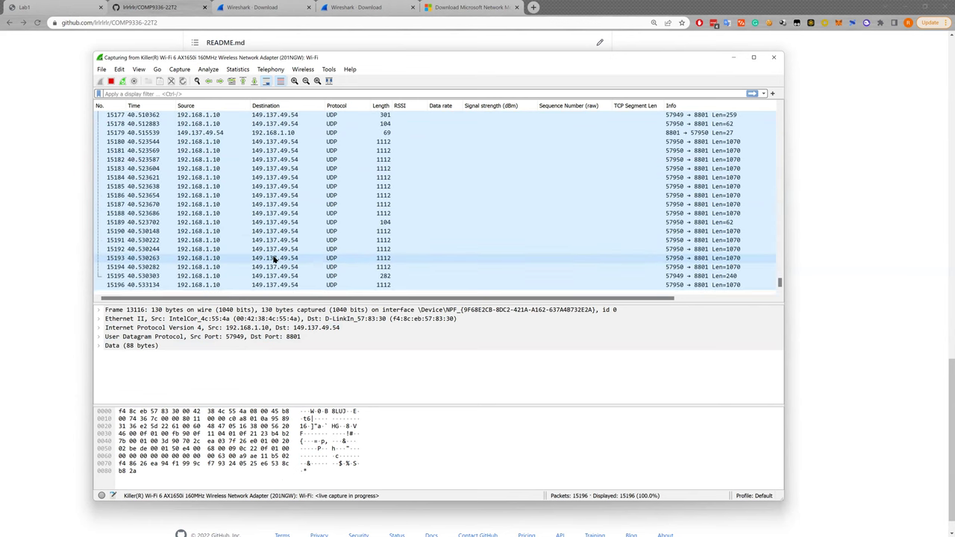
left_click(295, 247)
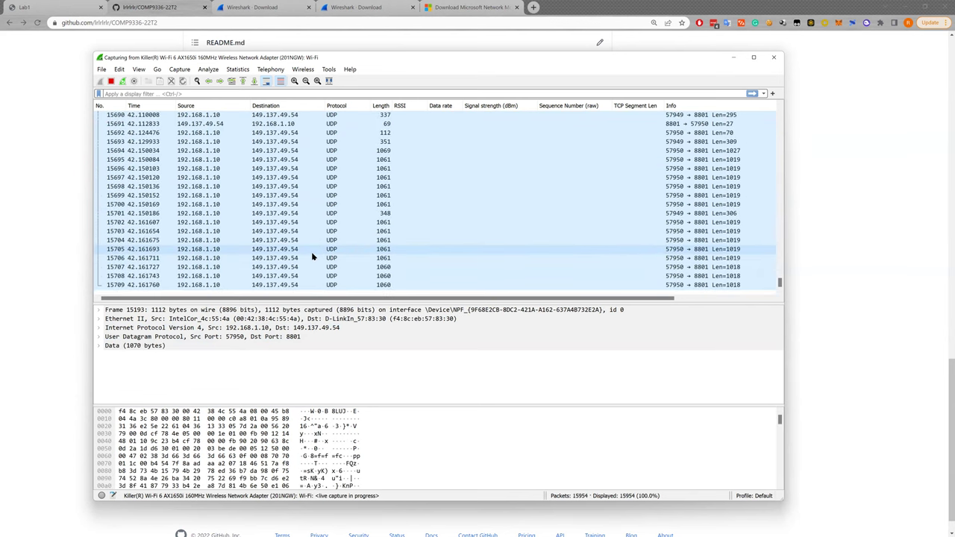
left_click(281, 240)
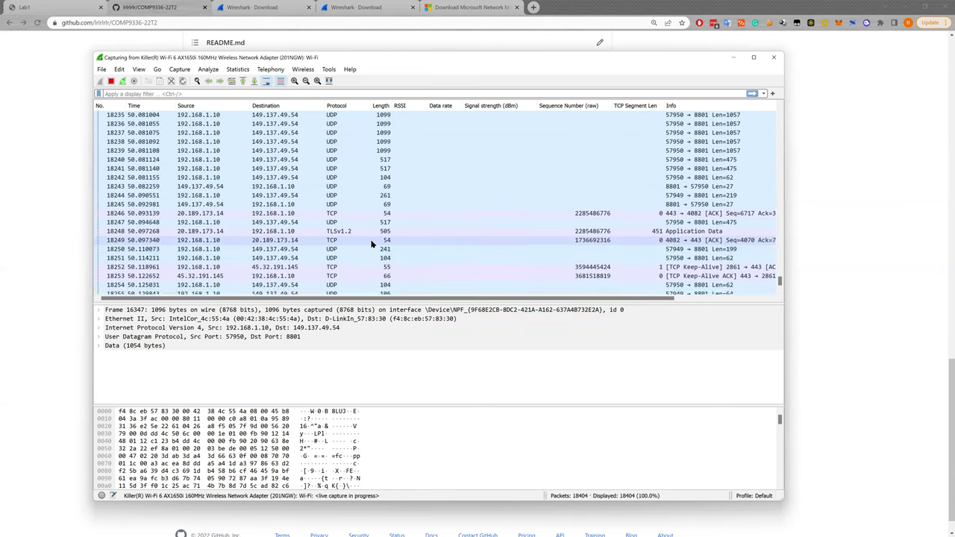
Step: Select a captured SSDP packet and expand its User Datagram Protocol, Internet Protocol Version 4 and Ethernet II details
left_click(341, 262)
left_click(132, 346)
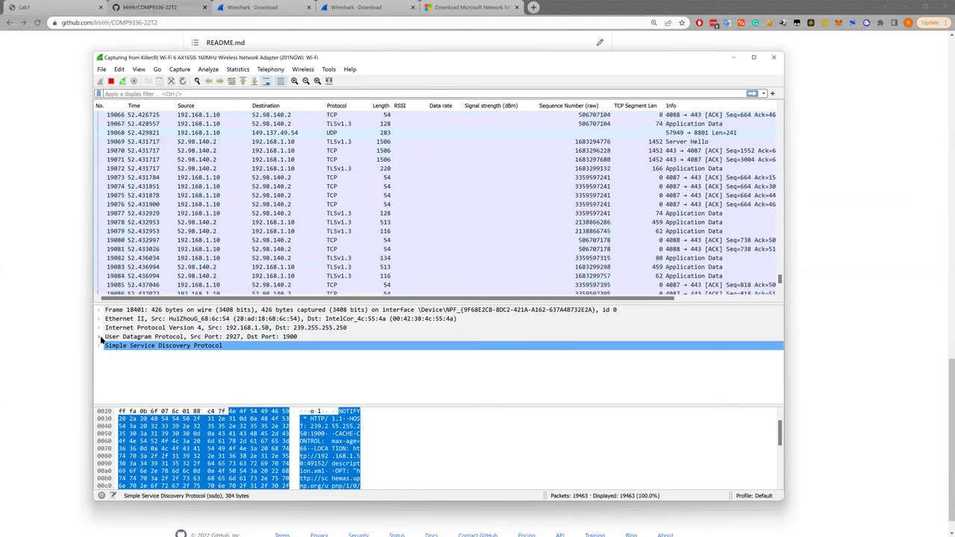
left_click(99, 337)
left_click(99, 328)
left_click(99, 319)
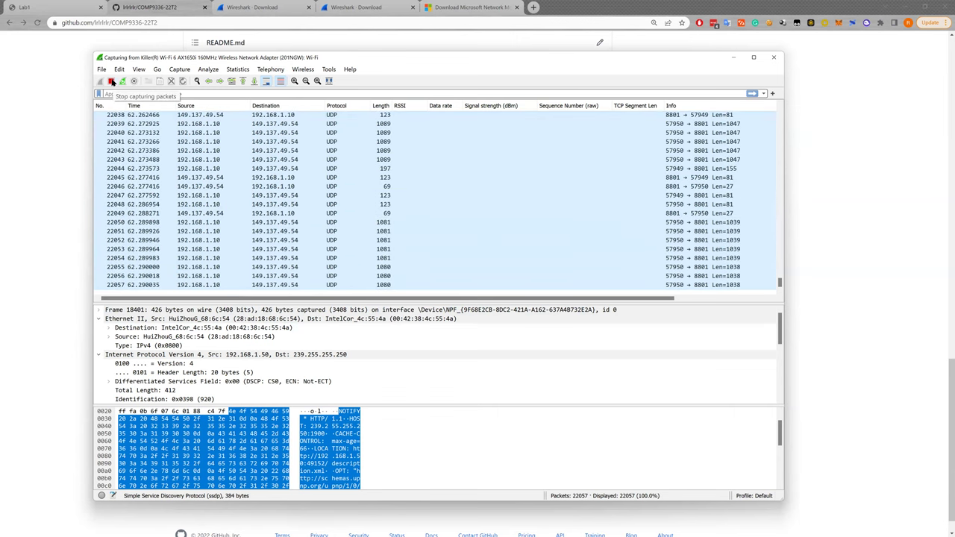
Step: Stop the live Wi-Fi capture and select a single UDP packet in the packet list
left_click(112, 83)
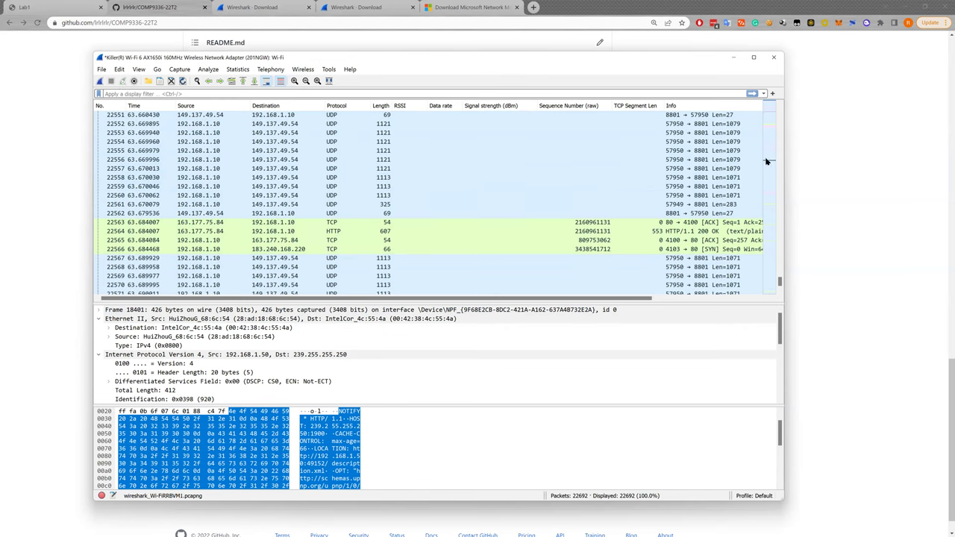
left_click_drag(531, 170, 399, 267)
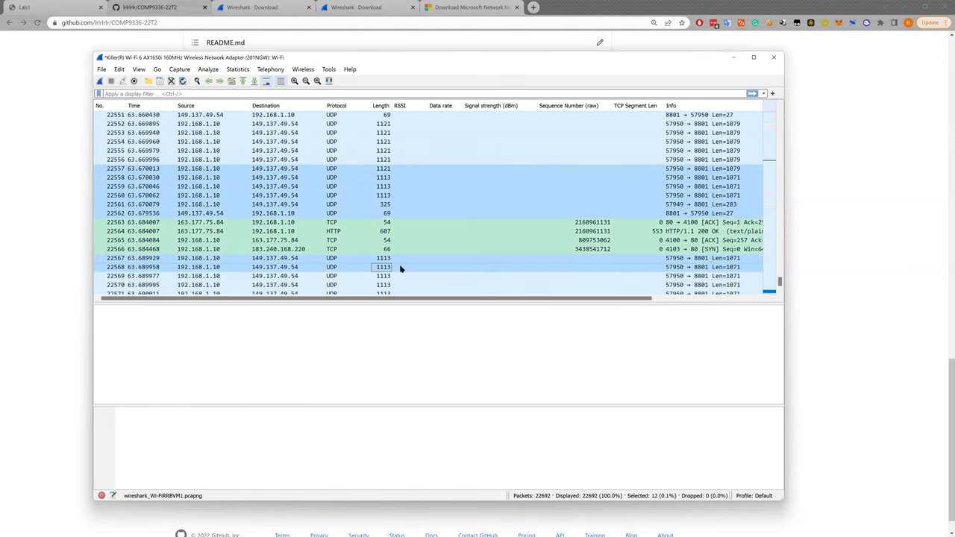
left_click(490, 248)
left_click(448, 160)
Step: Switch to the course README in the browser and highlight the "open a .cap file" item
left_click(838, 141)
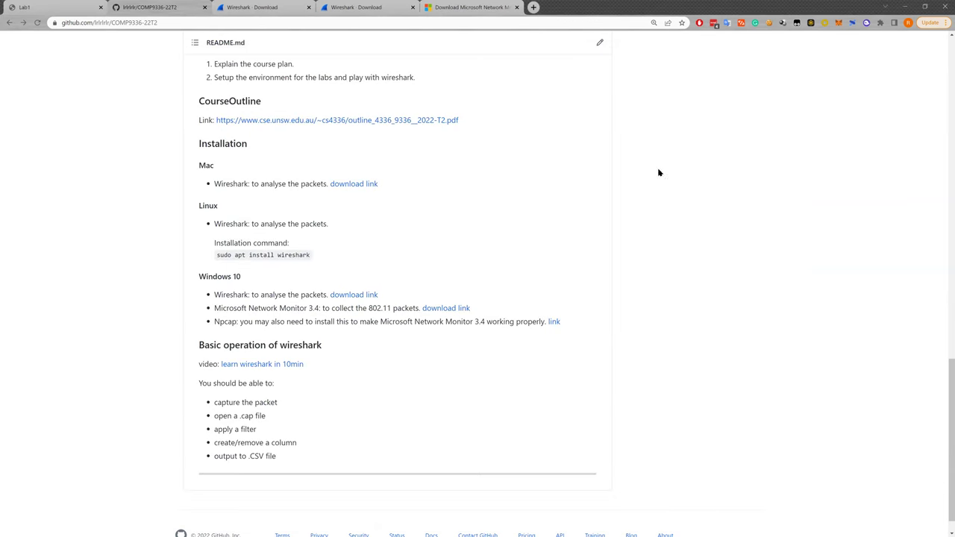
left_click_drag(215, 417, 274, 422)
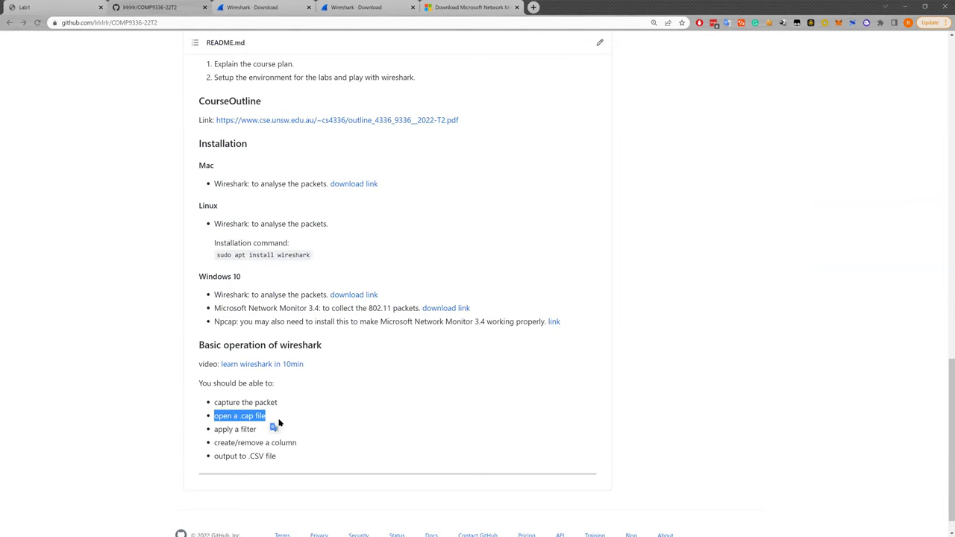
left_click(285, 416)
Step: Switch back to Wireshark and save the captured packets to the Desktop as 12.pcapng
key("alt+Tab")
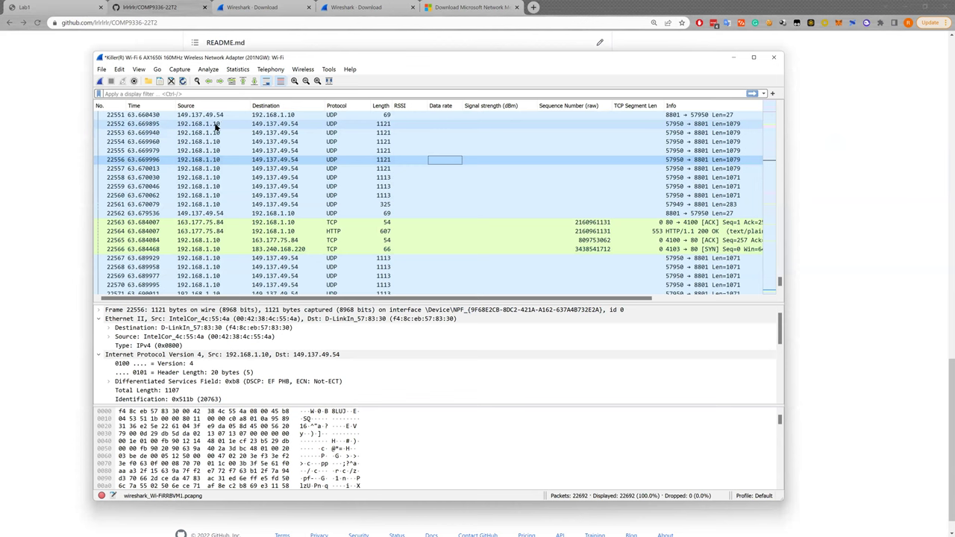
left_click(215, 125)
left_click(103, 69)
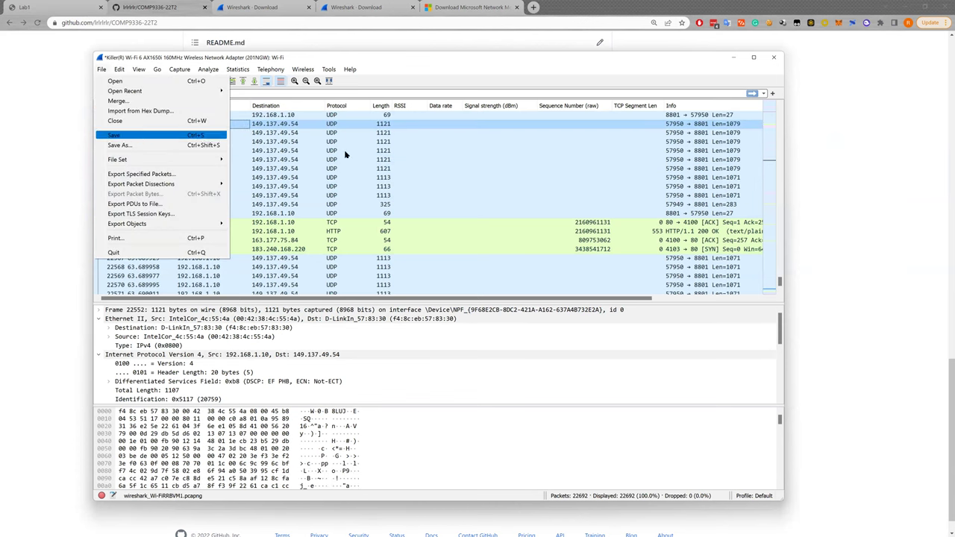
left_click(176, 138)
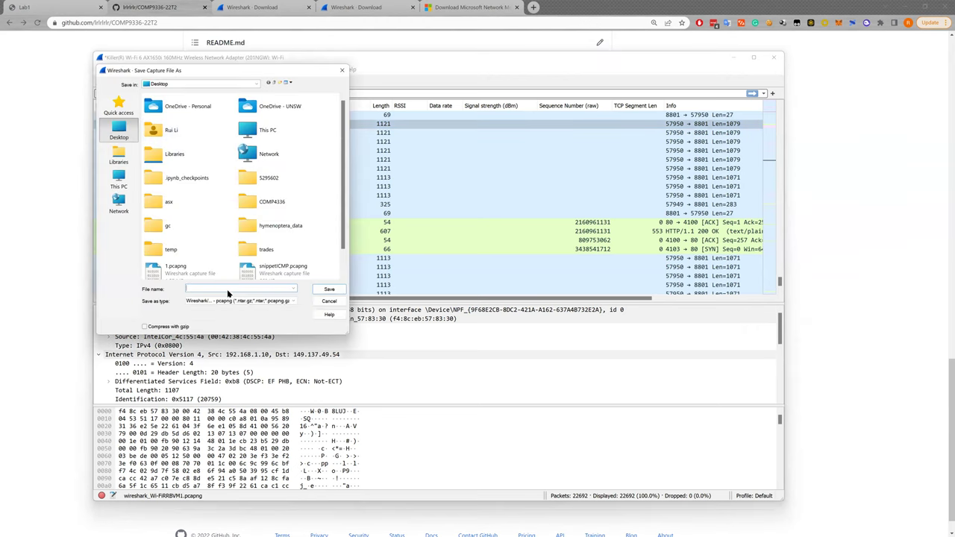
left_click(227, 290)
type("1")
left_click(211, 297)
left_click(329, 291)
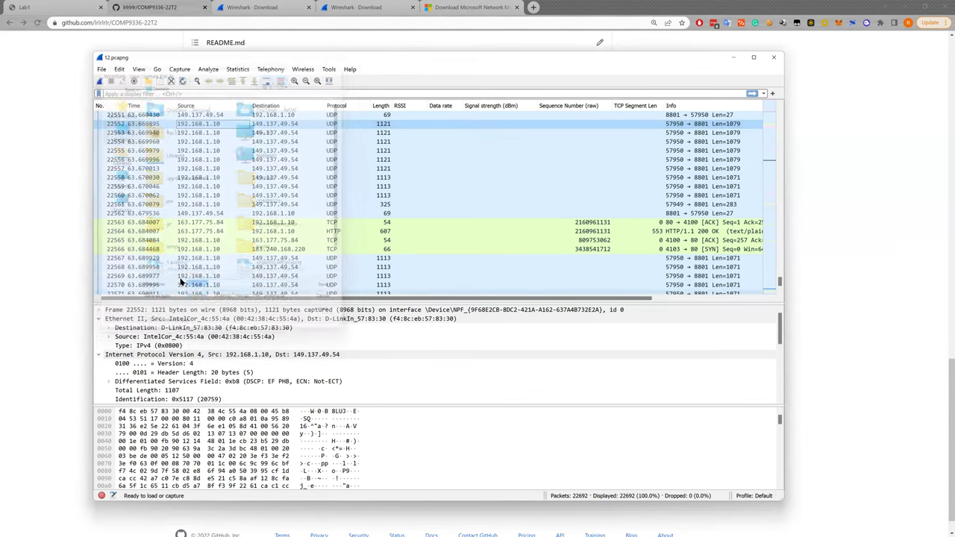
Step: Close the saved capture and open the recent file l2ping.cap from the Downloads folder
left_click(102, 70)
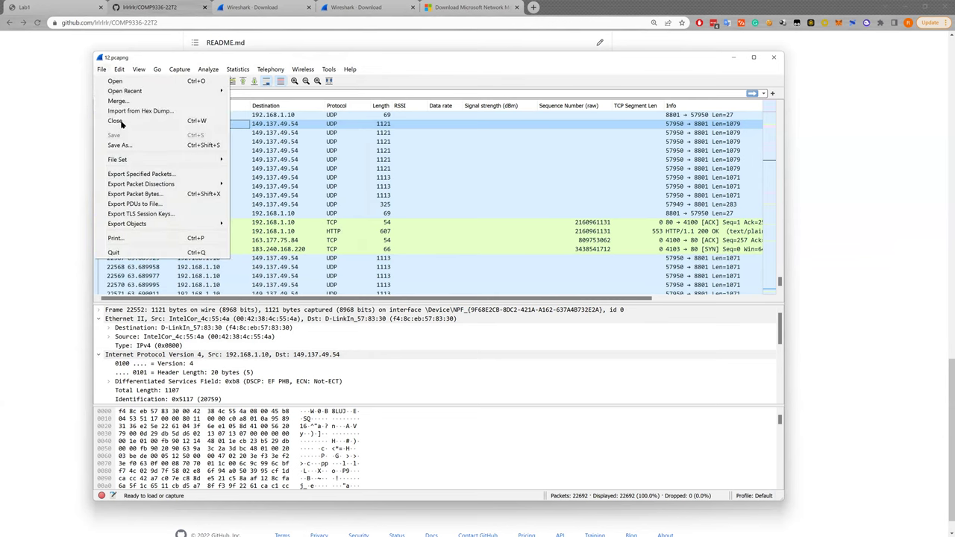
left_click(121, 122)
left_click(101, 69)
mouse_move(153, 91)
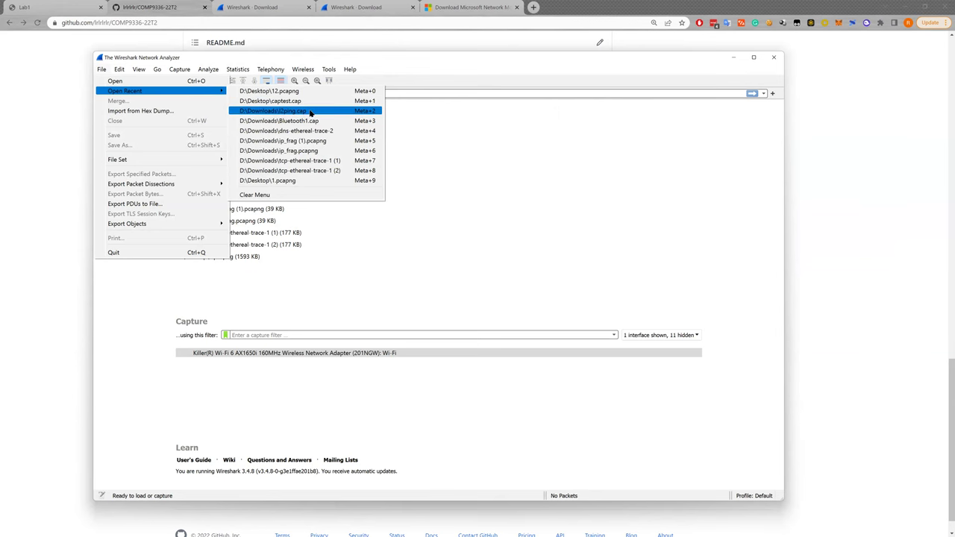
left_click(315, 111)
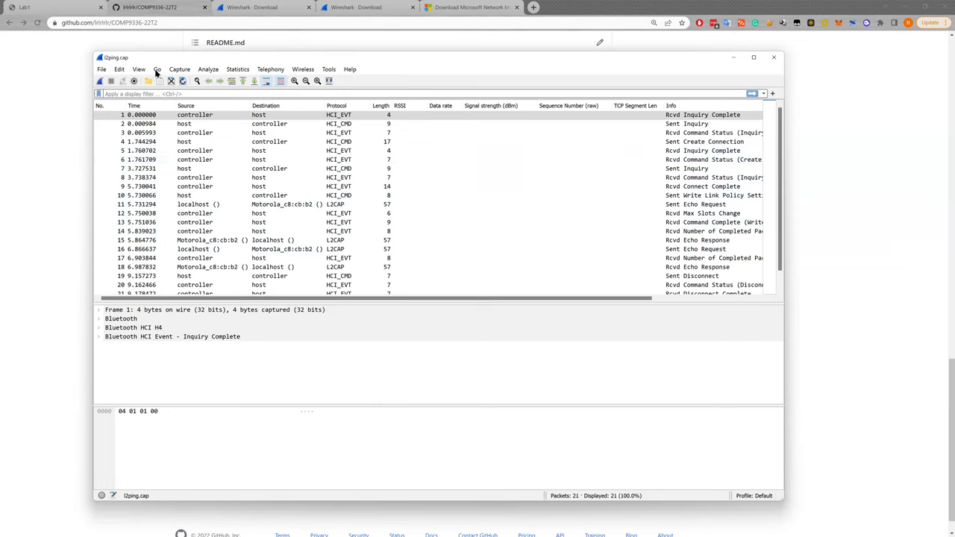
Step: Check the README's list of basic operations and reopen the recent capture 12.pcapng in Wireshark
left_click(75, 142)
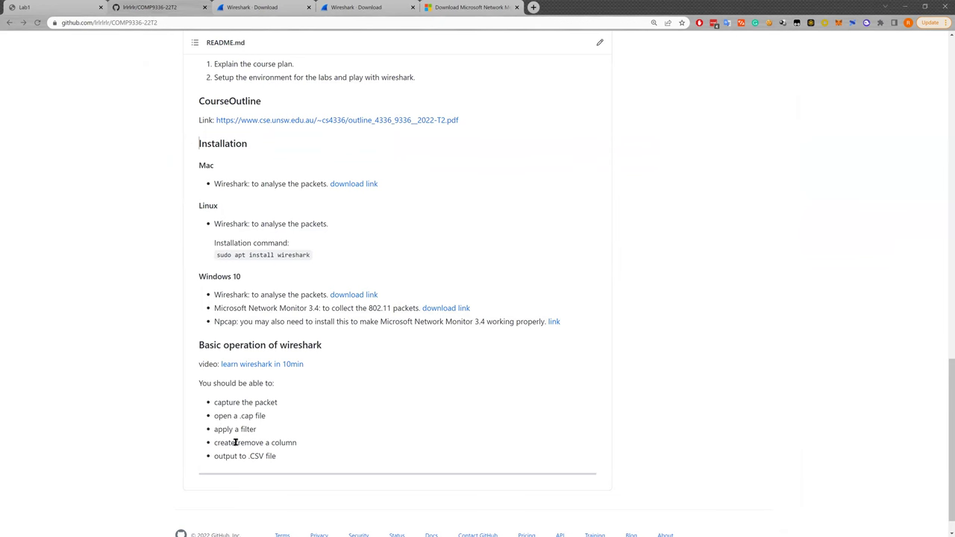
key("alt+Tab")
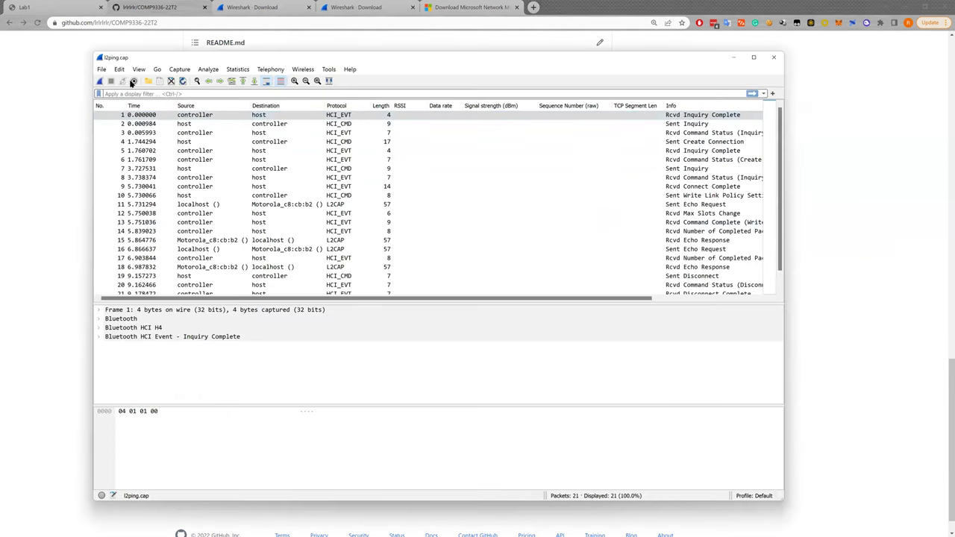
left_click(100, 70)
mouse_move(210, 91)
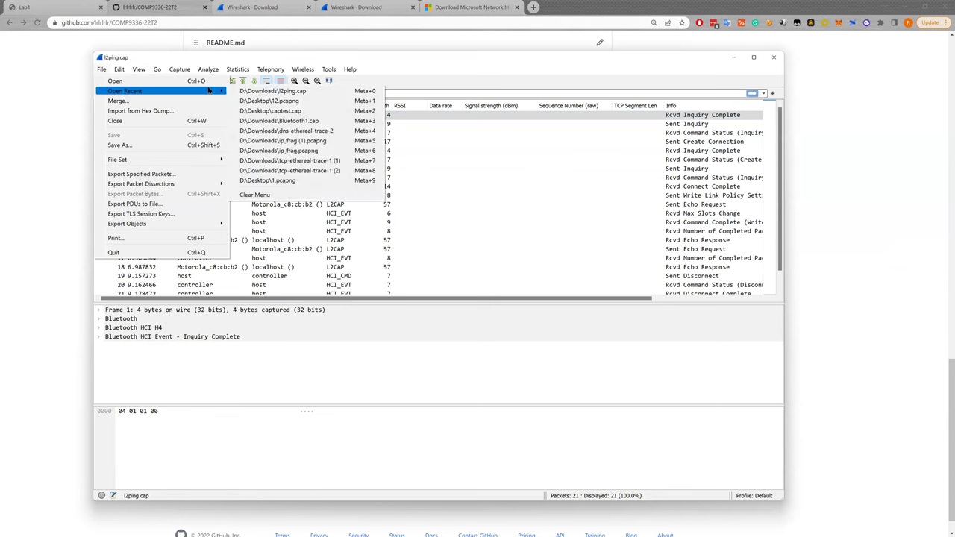
left_click(258, 91)
left_click(104, 70)
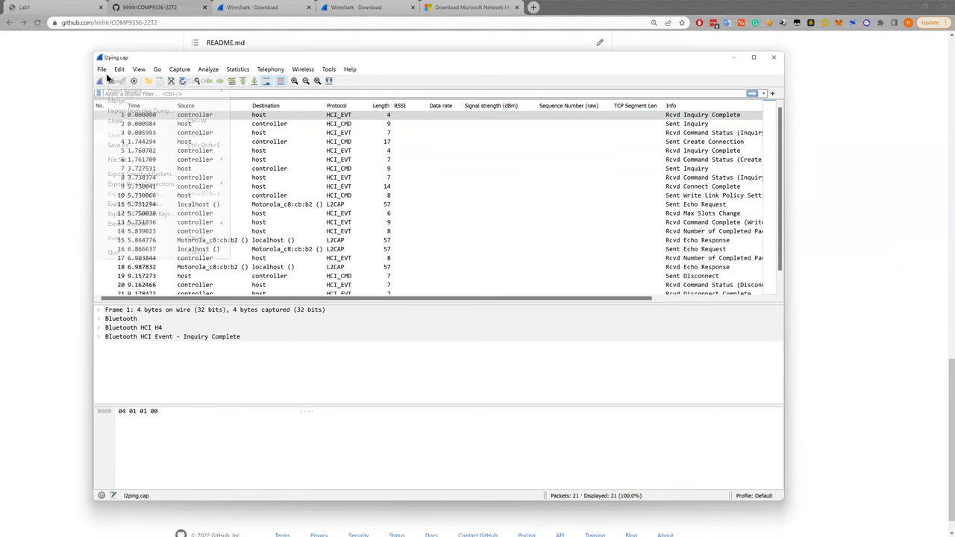
mouse_move(157, 91)
left_click(284, 133)
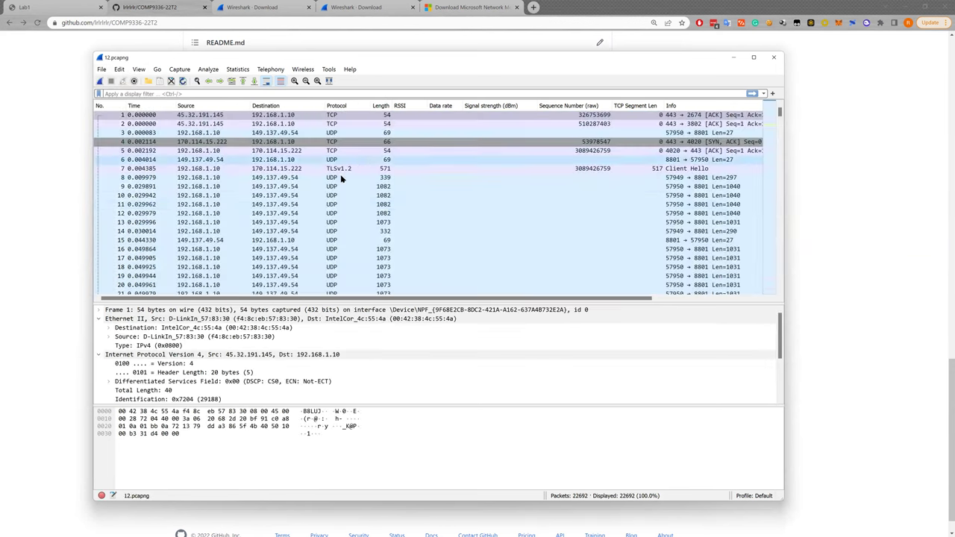
Step: Apply the display filter "dns" to the 12.pcapng capture and look through the filtered packets
scroll(343, 218, "down", 2)
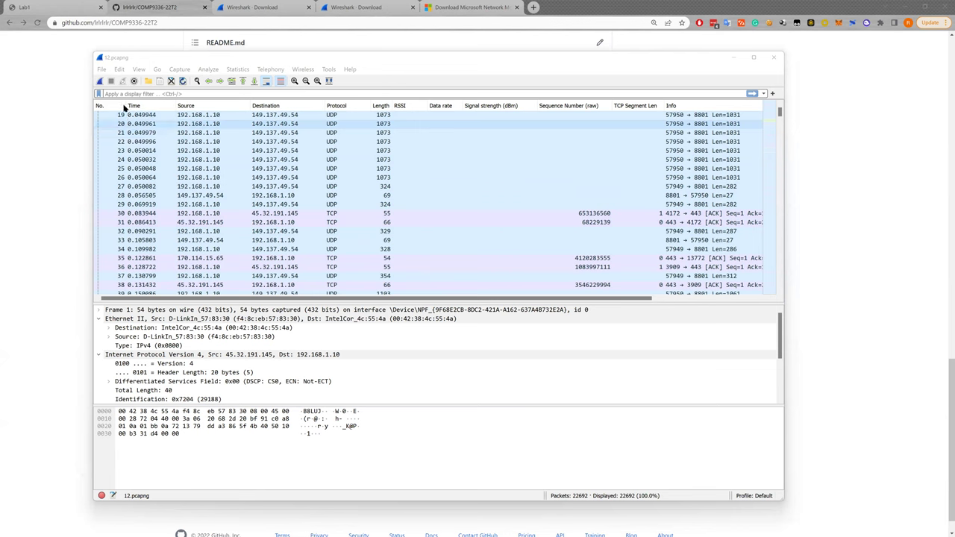
left_click(150, 115)
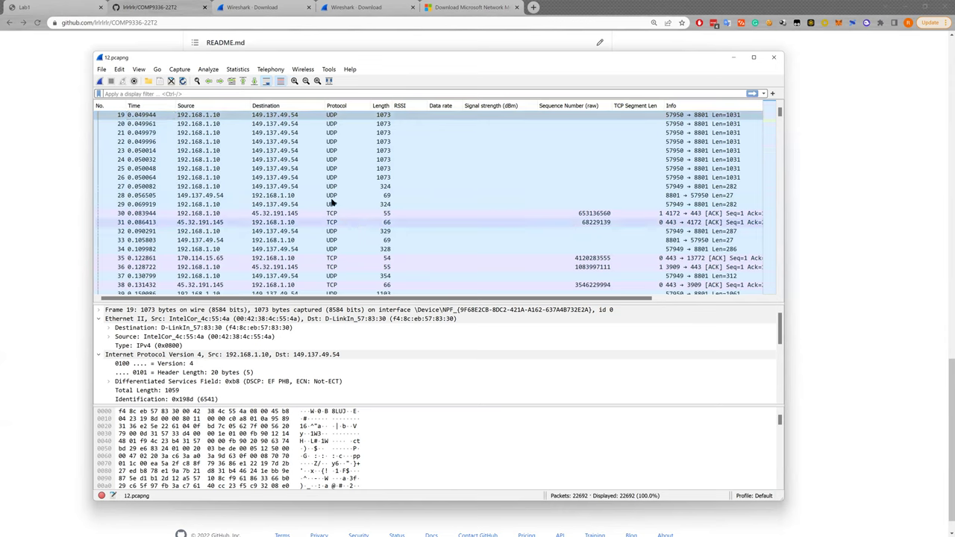
scroll(338, 213, "down", 3)
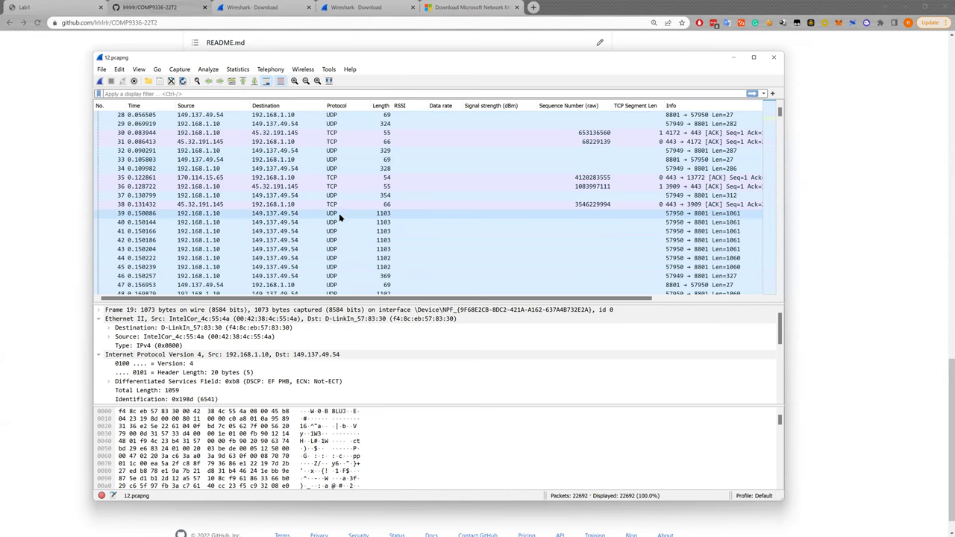
left_click(277, 94)
type("d")
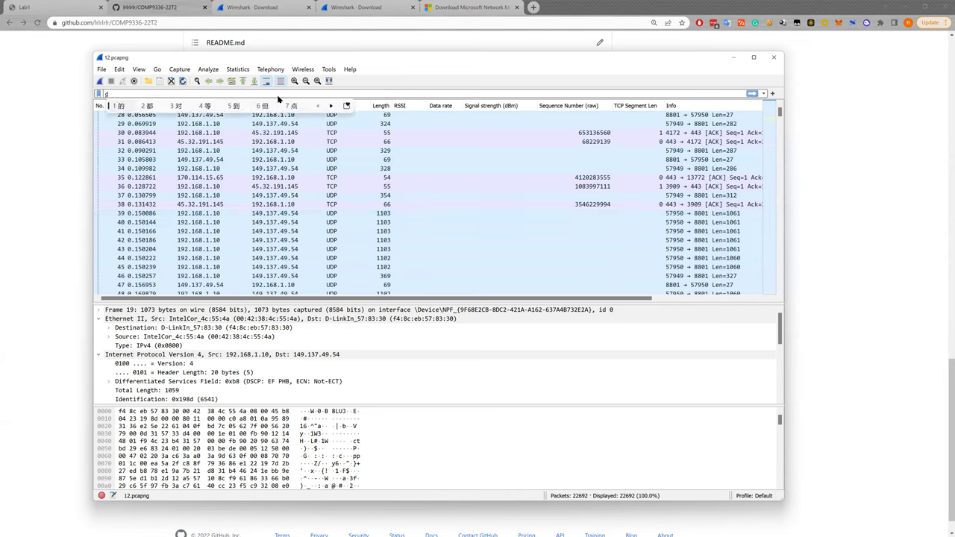
type("ns")
key("Return")
key("Return")
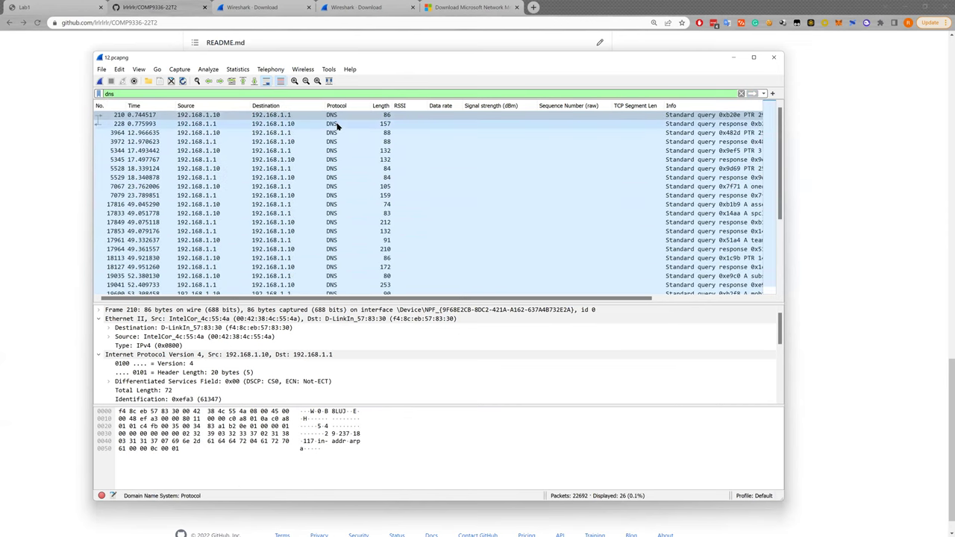
scroll(344, 130, "down", 1)
scroll(370, 146, "down", 1)
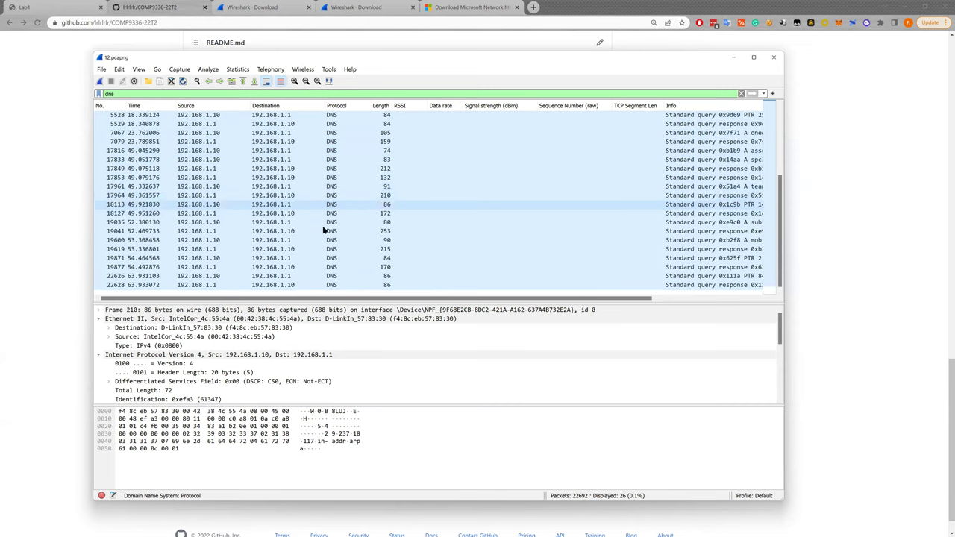
scroll(355, 162, "up", 2)
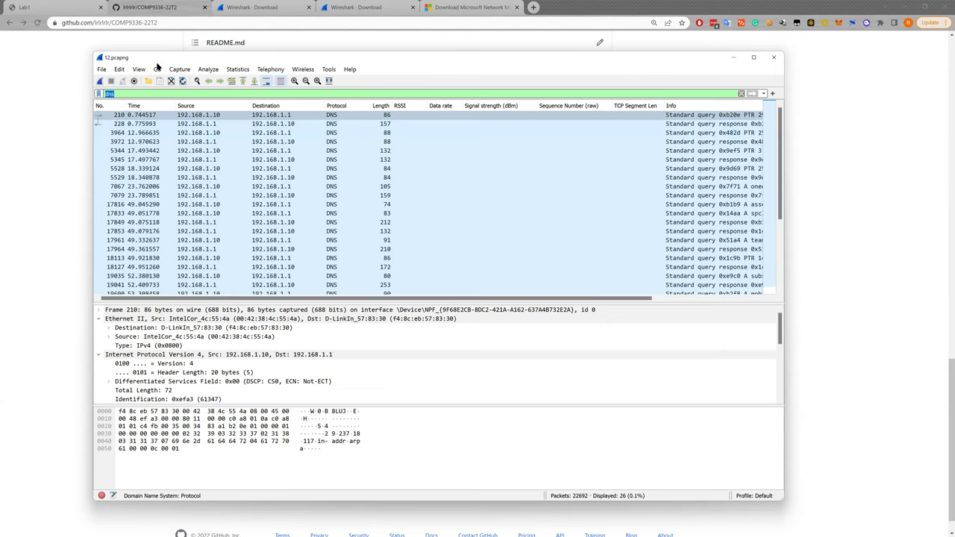
Step: Replace the display filter with "ip.src==192.168.1.10" and apply it
type("ip.src")
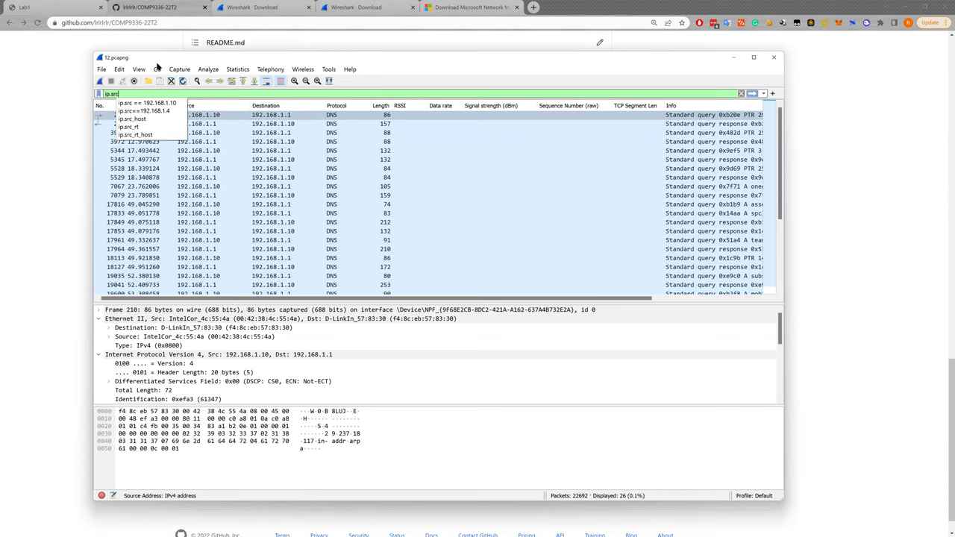
type("==192.168.")
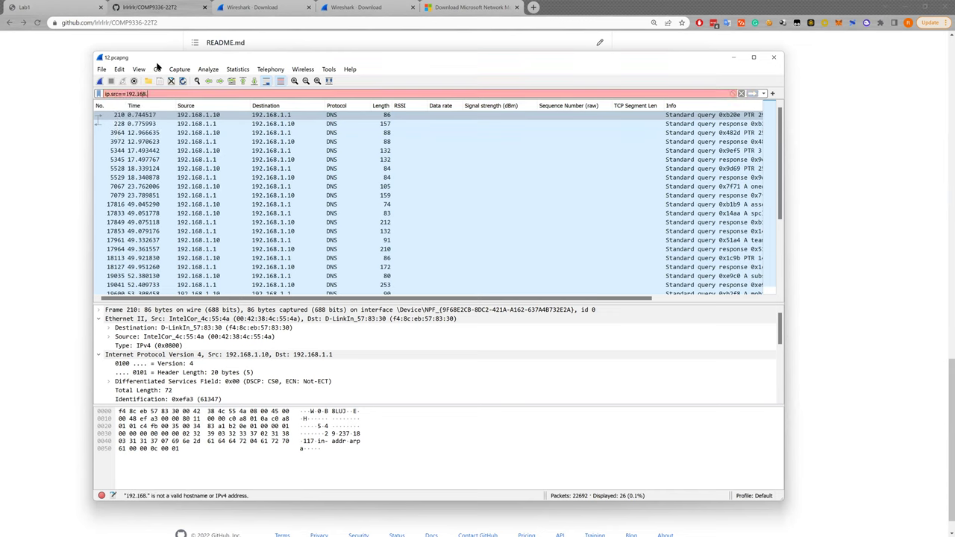
type("1.10")
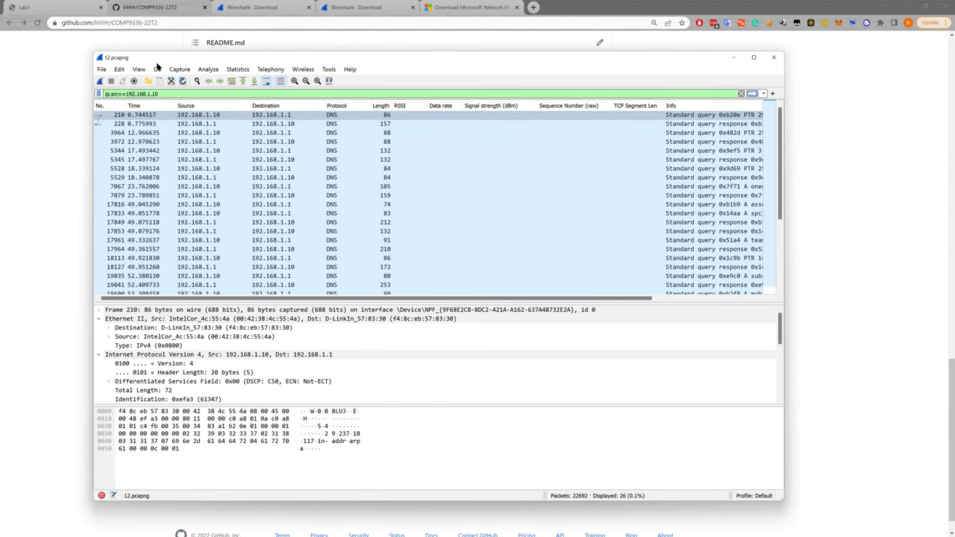
key("Return")
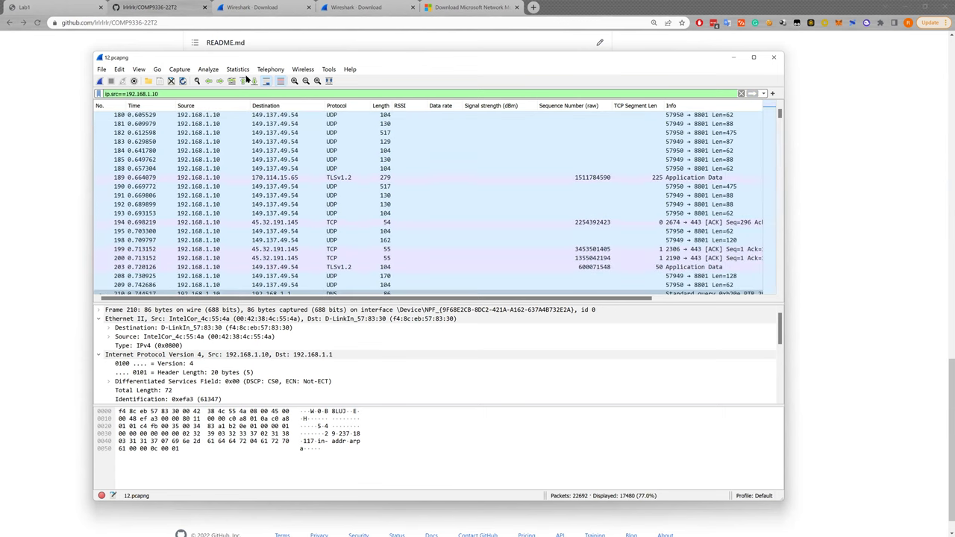
Step: Extend the display filter to "ip.src==192.168.1.10 && ip.dst==192.168.1.1" and apply it
scroll(247, 119, "up", 8)
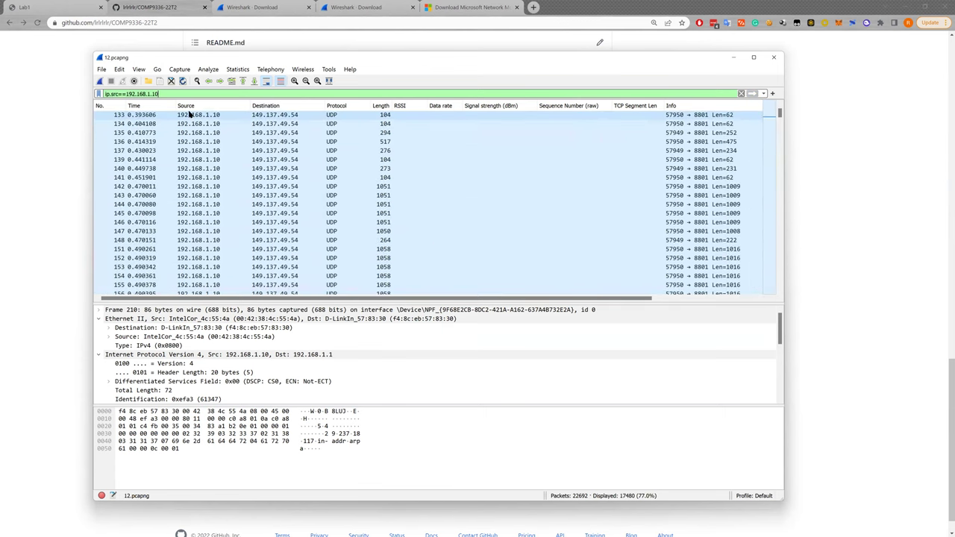
scroll(198, 119, "up", 6)
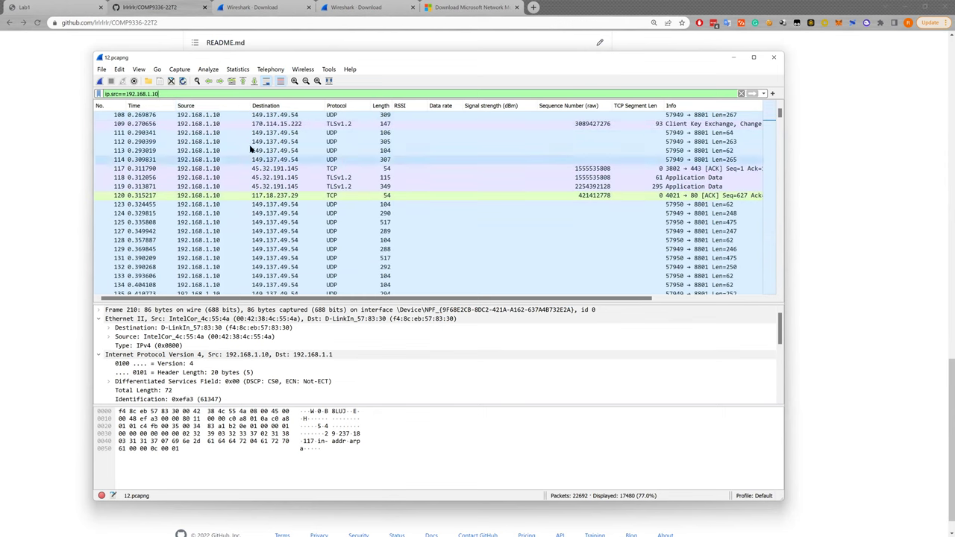
left_click(188, 94)
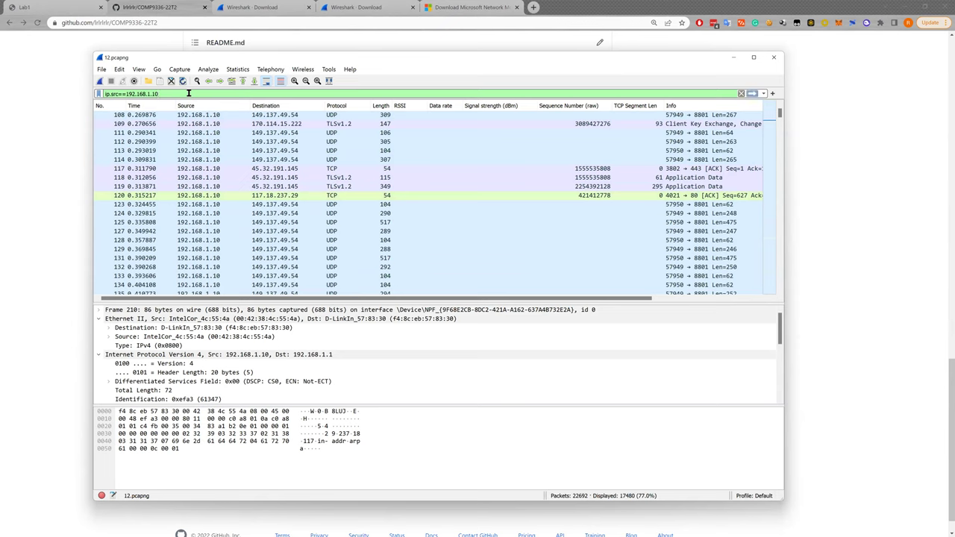
type("&& ip.")
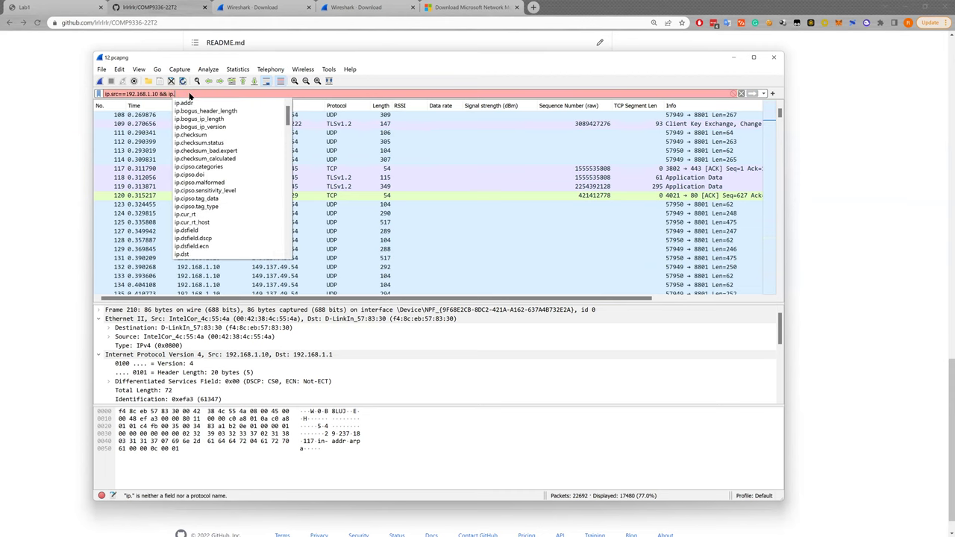
type("dst")
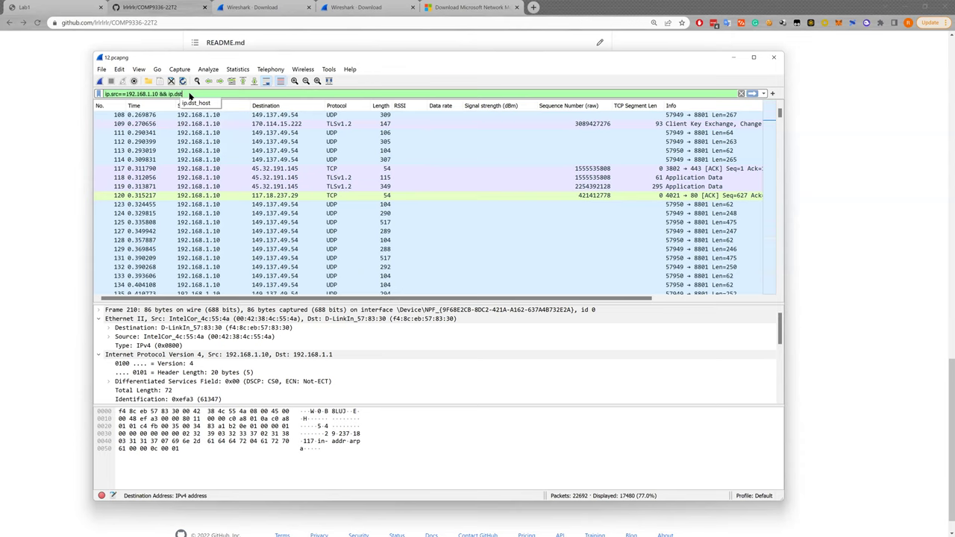
type("==192.16")
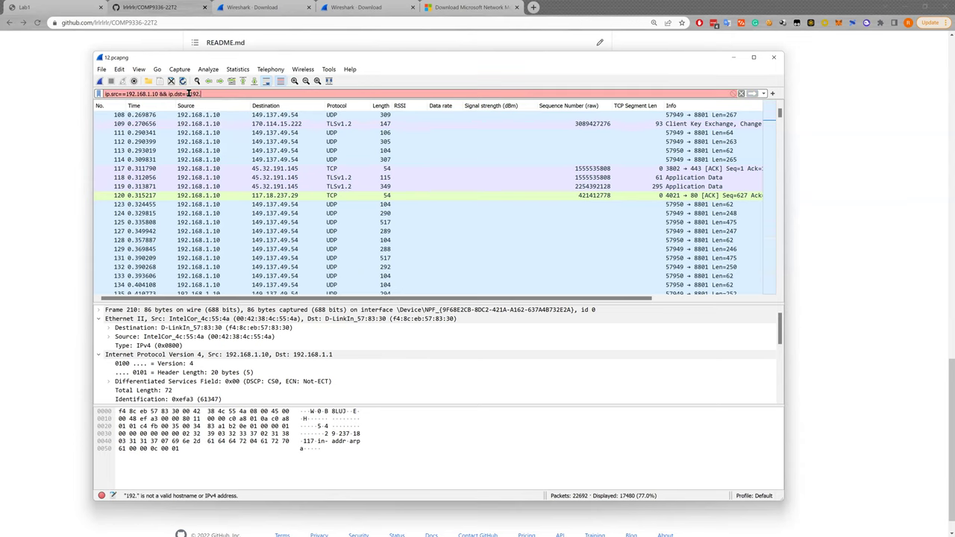
type("8.1.1")
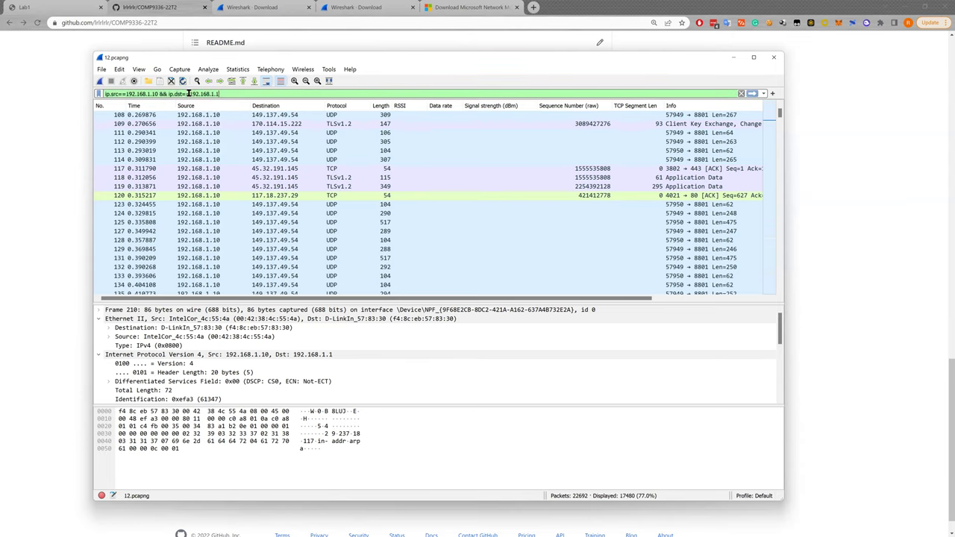
key("Return")
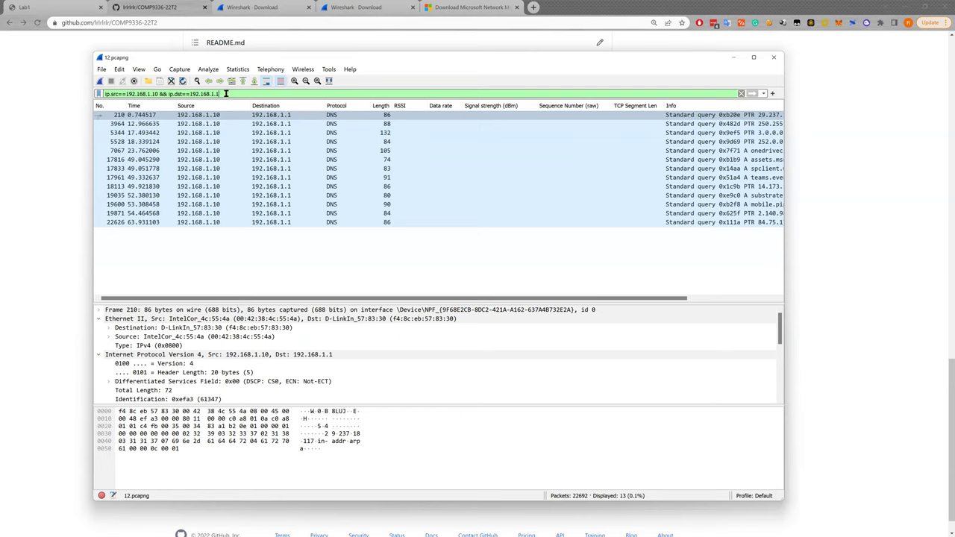
Step: Enclose the current filter expression in parentheses and append "|| (" to begin an alternative condition
type(")")
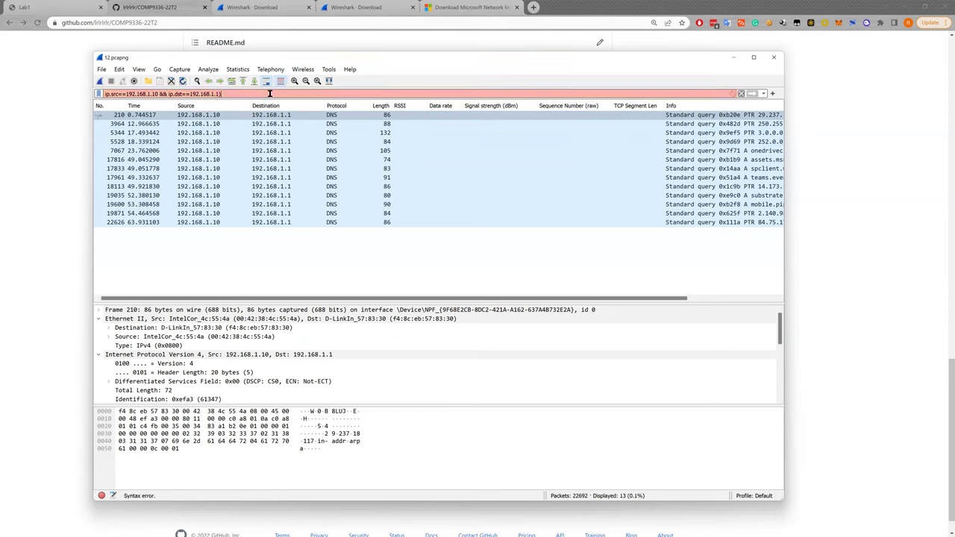
key("Home")
type("(")
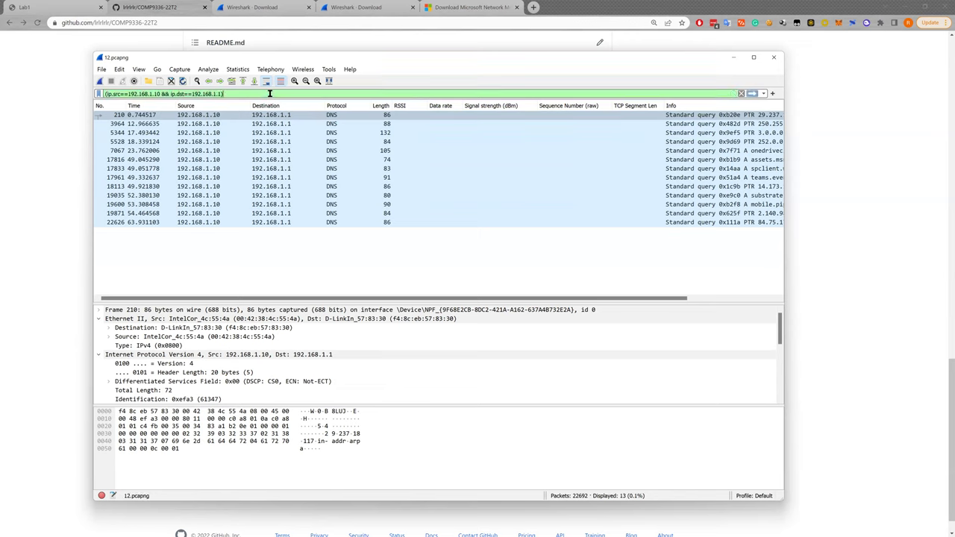
type(" || (")
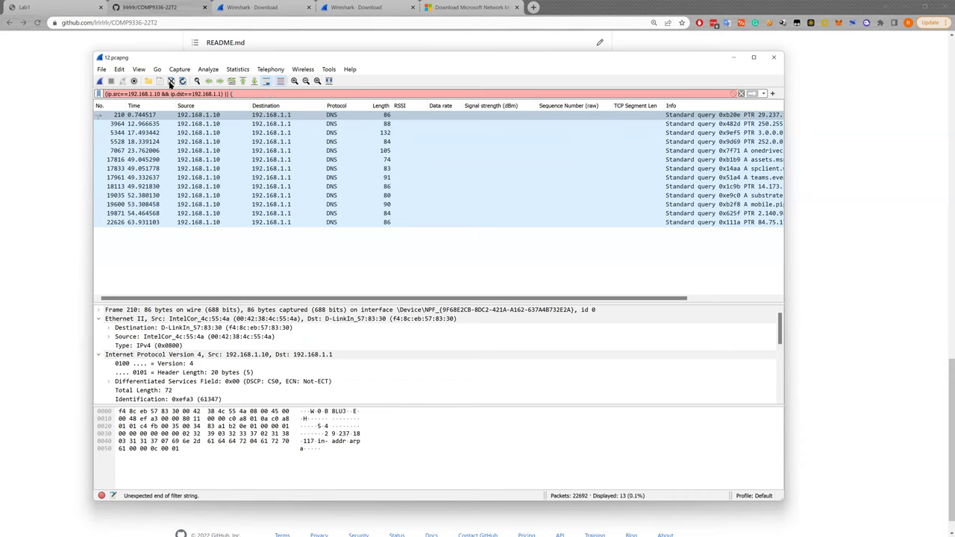
Step: Complete the alternative condition as "ip.src==192.168.1.1 && ip.dst==192.168.1.10)", apply the filter, and look through the matching packets
mouse_move(159, 94)
left_mouse_down()
mouse_move(104, 94)
mouse_move(161, 94)
left_mouse_up()
left_click(160, 94)
key("ctrl+c")
left_click(261, 94)
key("ctrl+v")
left_click(370, 93)
type("&& ip.dst")
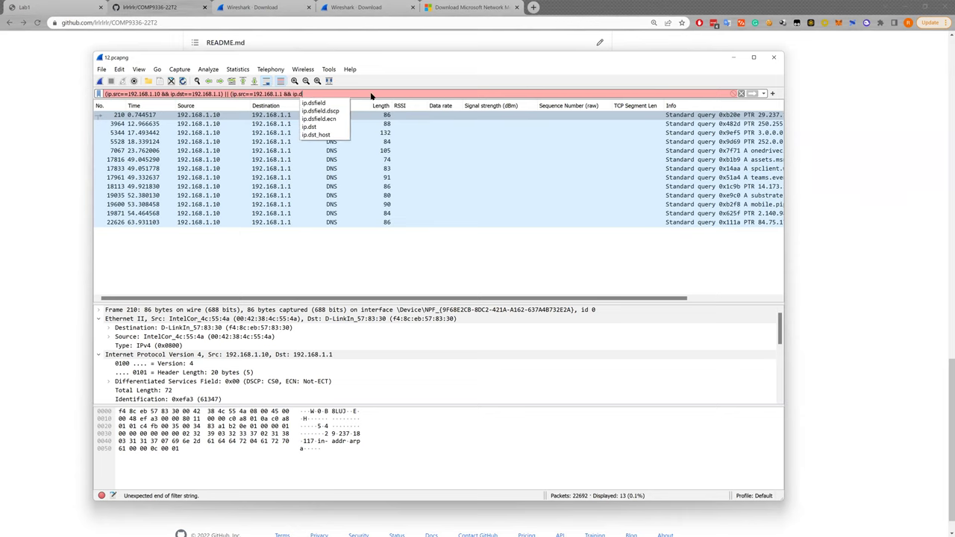
type("==192.168.1.")
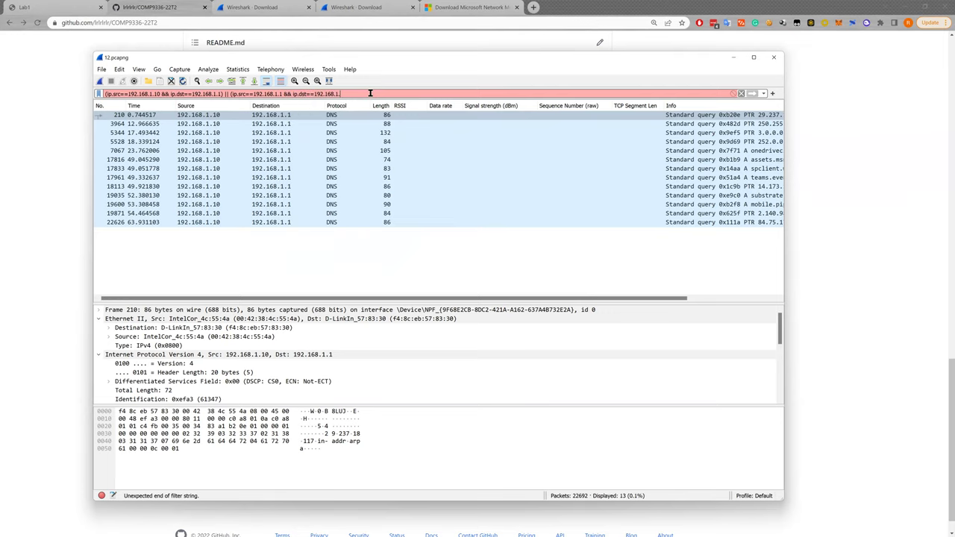
type("10)")
key("Return")
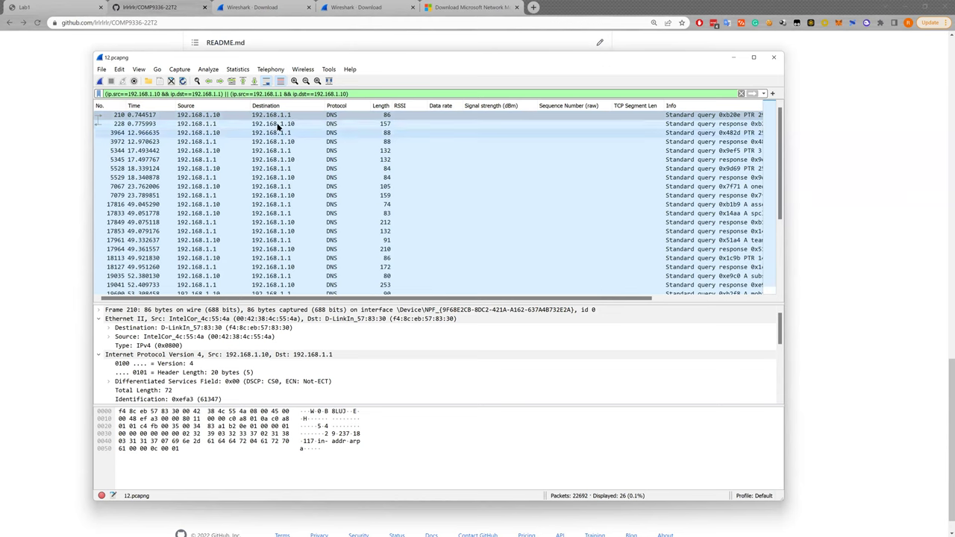
scroll(299, 149, "down", 2)
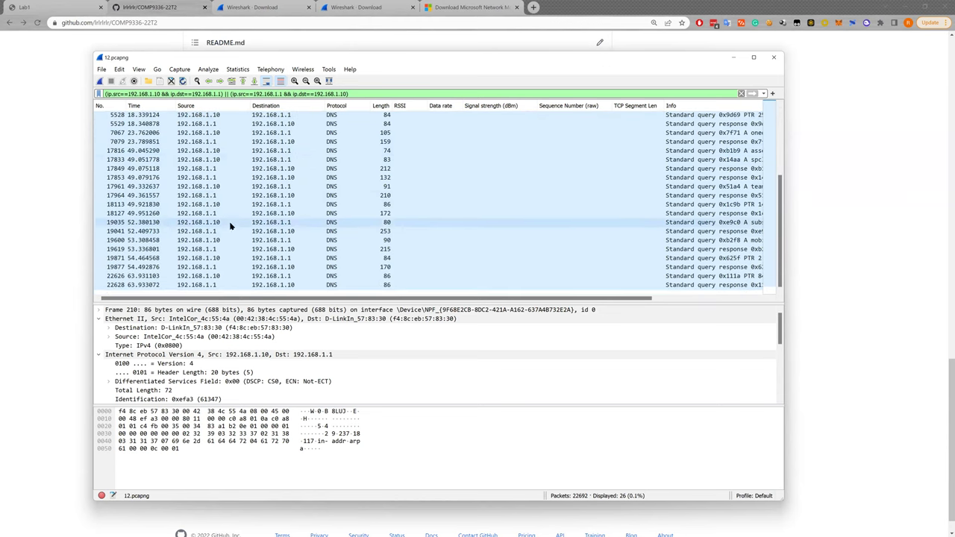
scroll(297, 120, "up", 2)
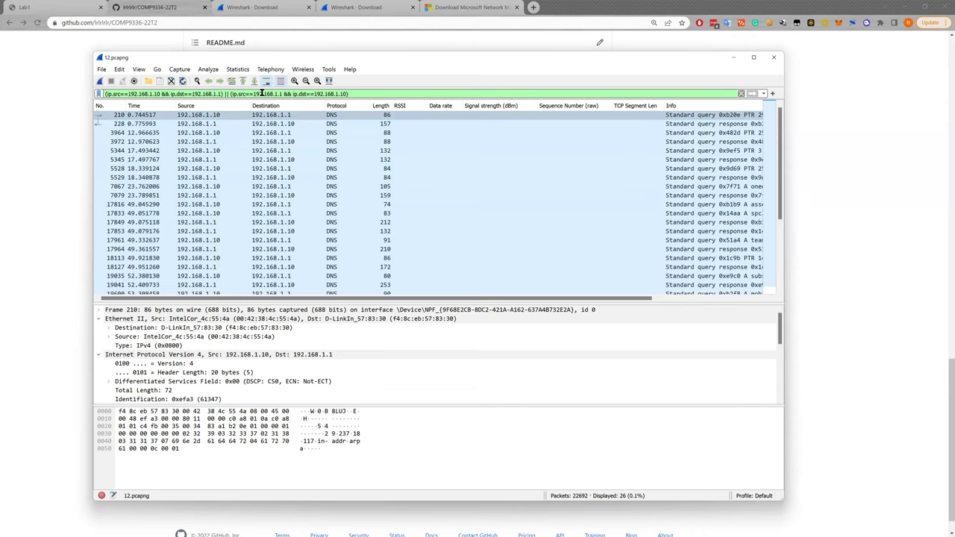
Step: Clear the whole display filter expression and apply the empty filter to the capture
left_click(227, 94)
type("||")
left_click_drag(362, 93, 103, 94)
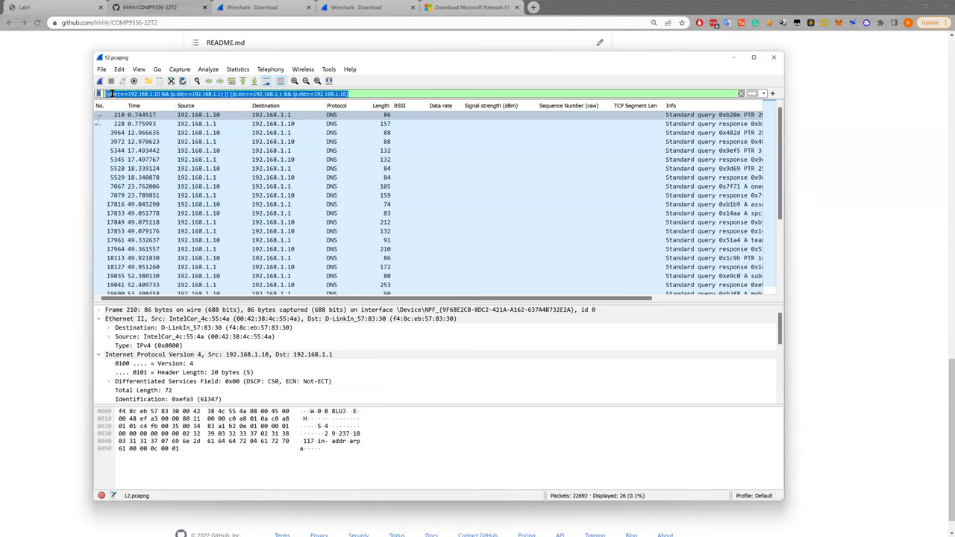
key("BackSpace")
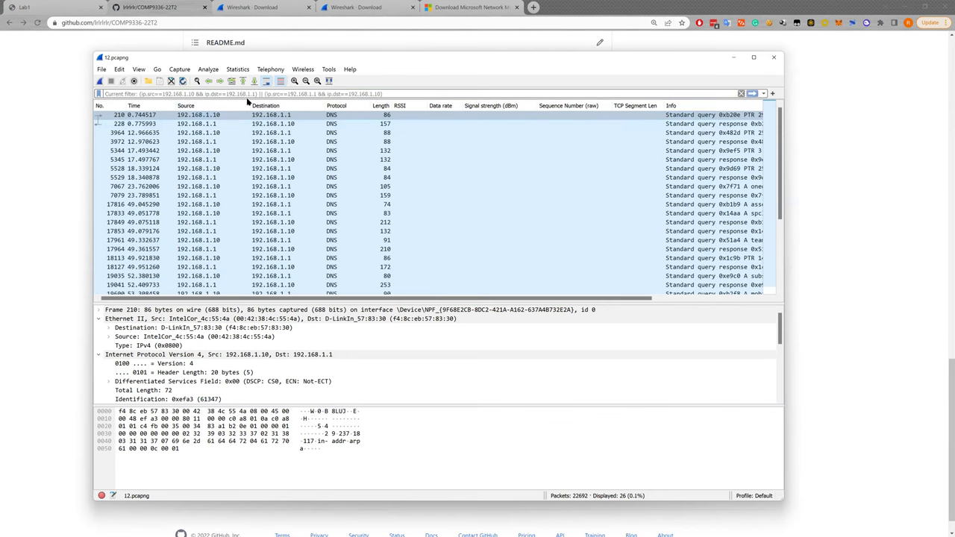
key("Return")
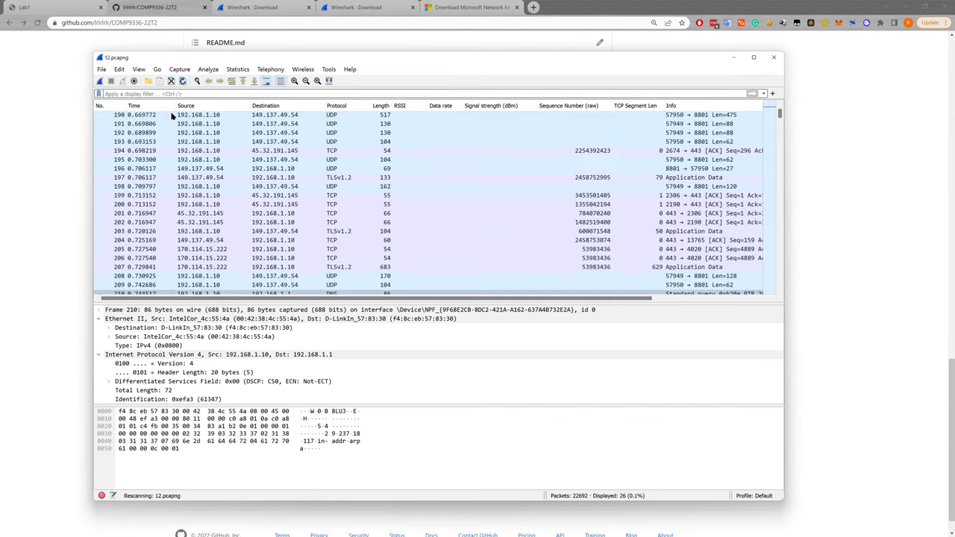
Step: Apply the source address 192.168.1.10 of packet 216 as the selected display filter
scroll(368, 161, "down", 5)
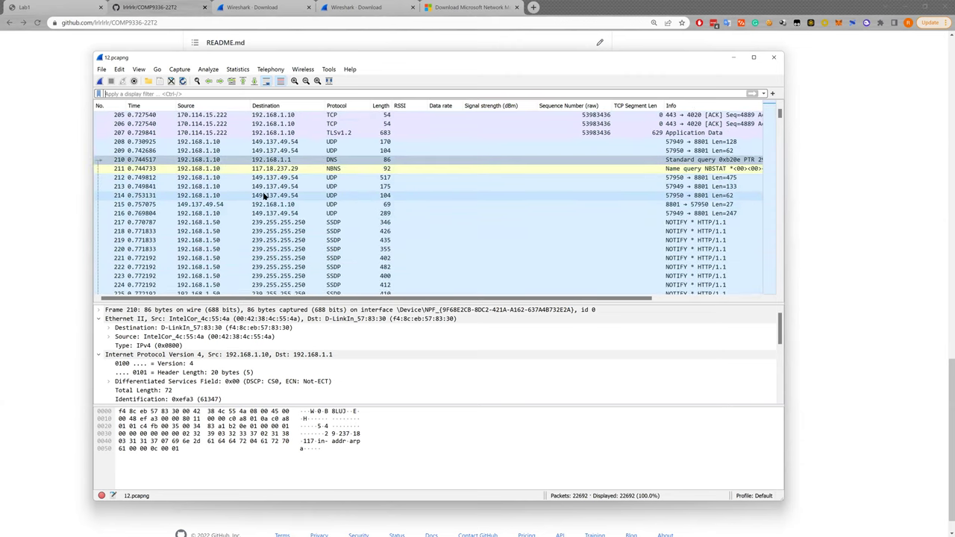
left_click(217, 214)
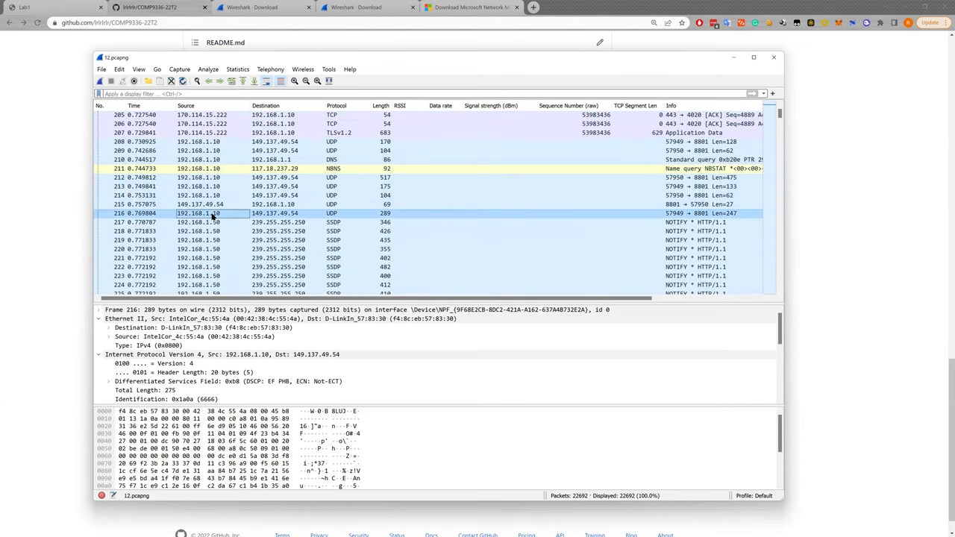
right_click(213, 215)
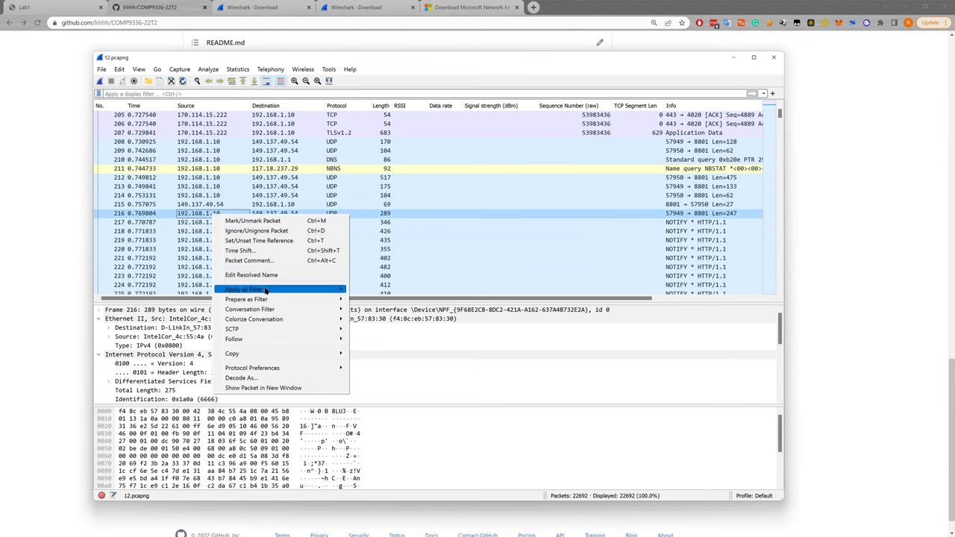
mouse_move(271, 292)
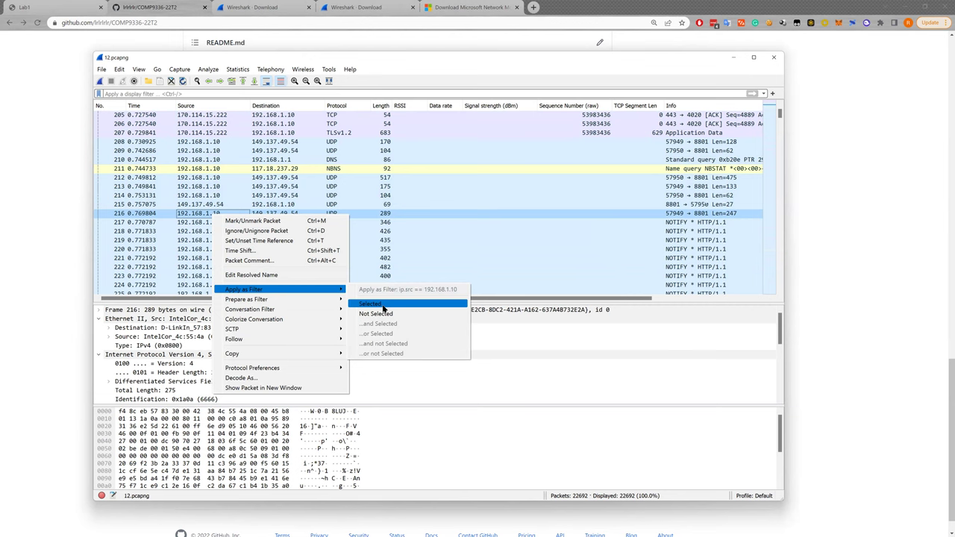
left_click(384, 306)
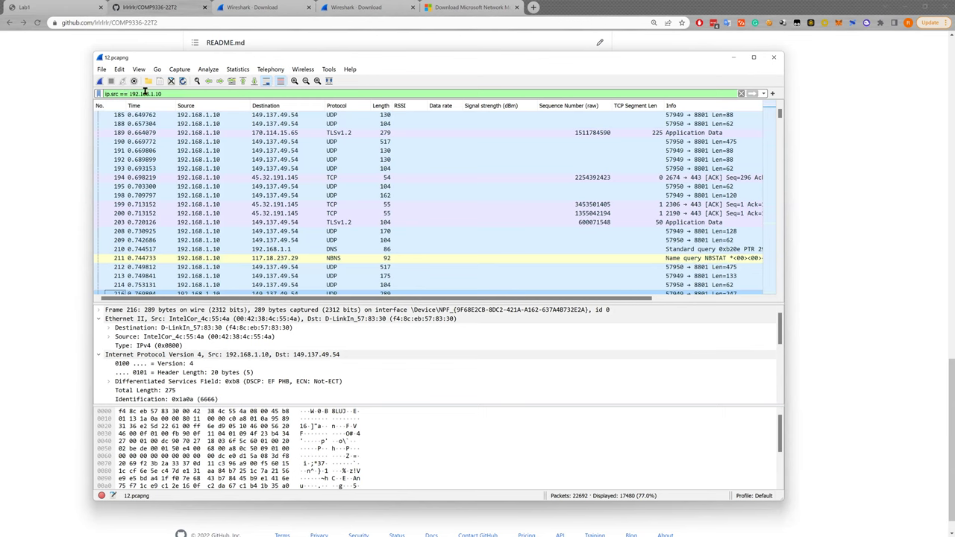
Step: Add packet 19's destination address 149.137.49.54 to the current display filter as an additional "and" condition
scroll(250, 224, "down", 10)
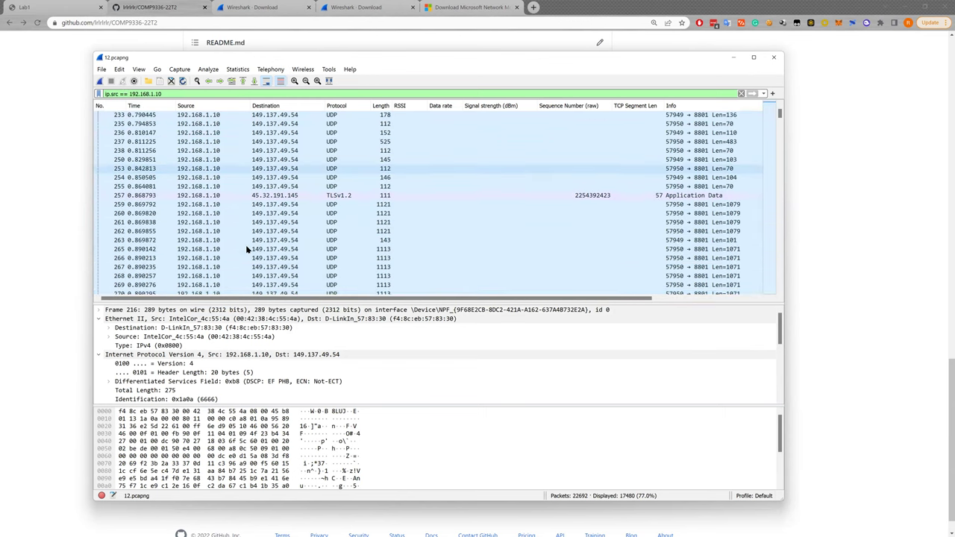
scroll(248, 251, "up", 15)
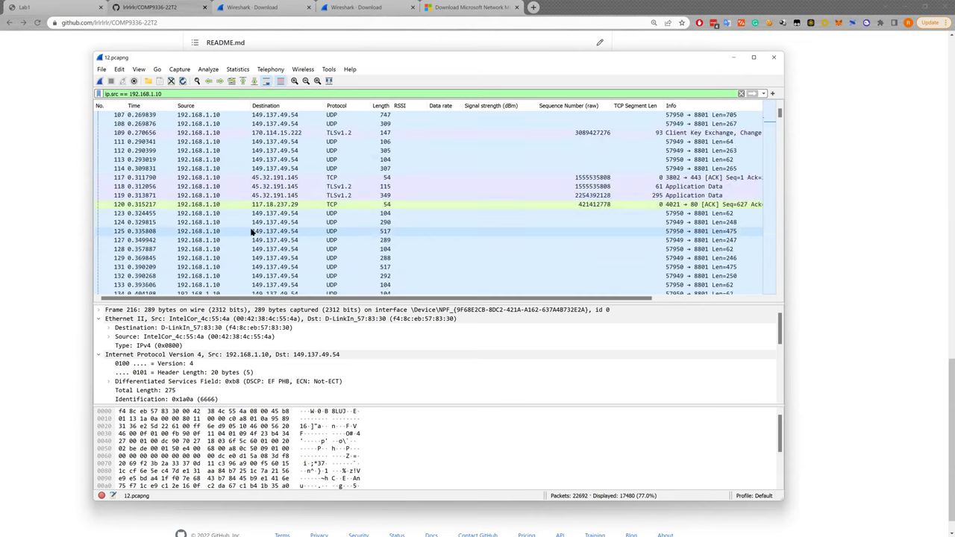
scroll(192, 205, "up", 10)
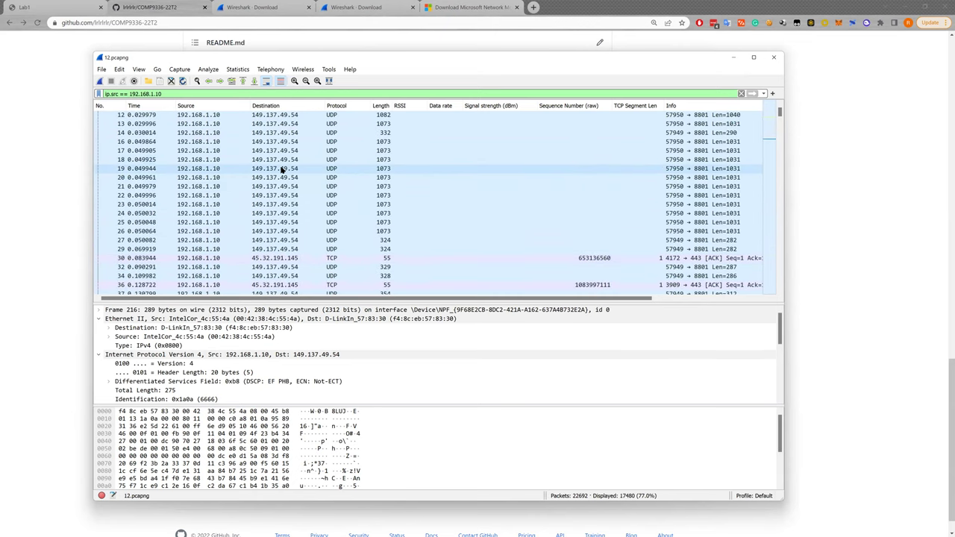
right_click(283, 170)
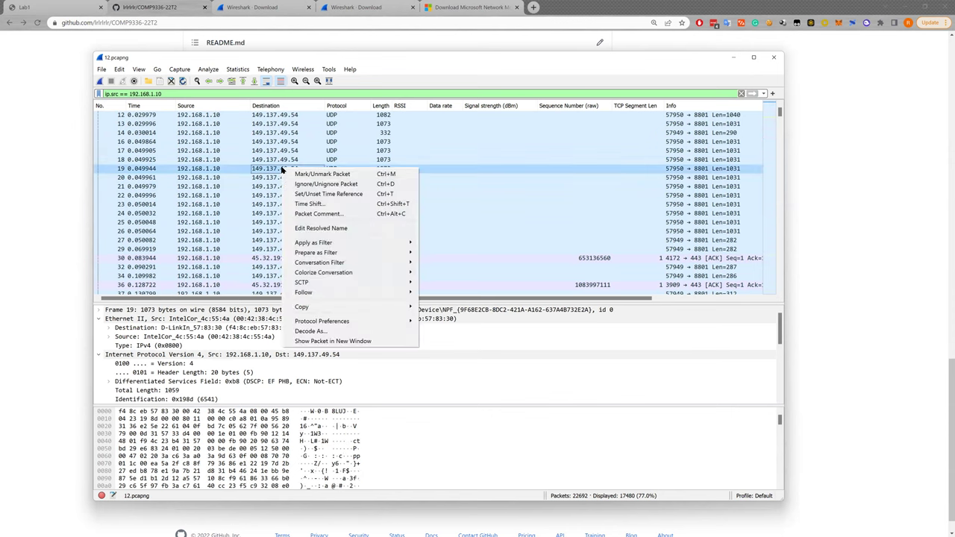
mouse_move(329, 245)
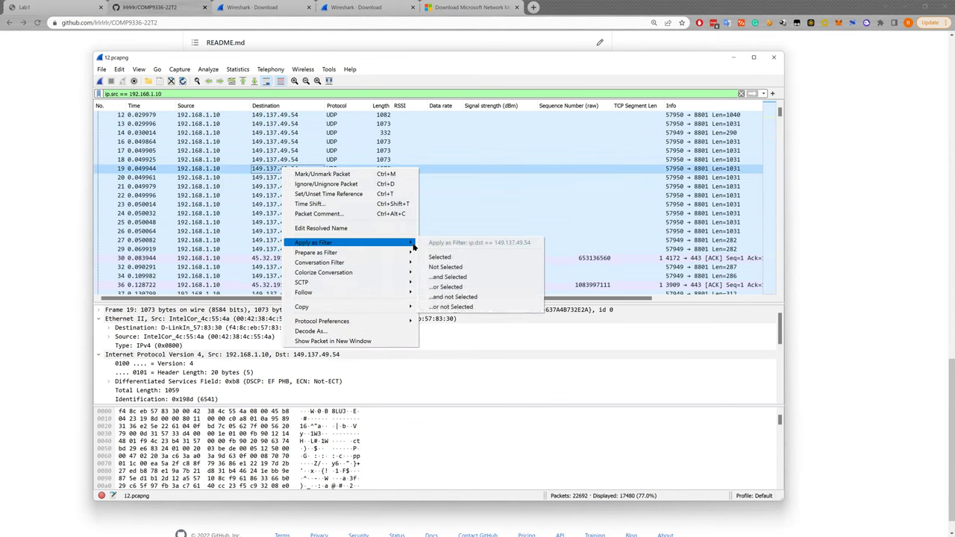
left_click(470, 279)
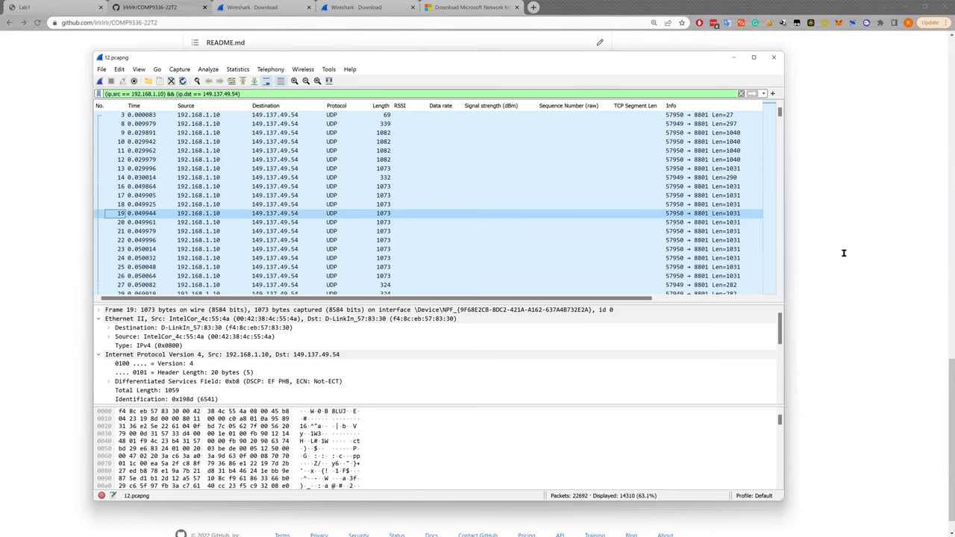
Step: Check the Wi-Fi adapter's addresses in the capture options, close them, and look through the filtered packets
left_click(866, 261)
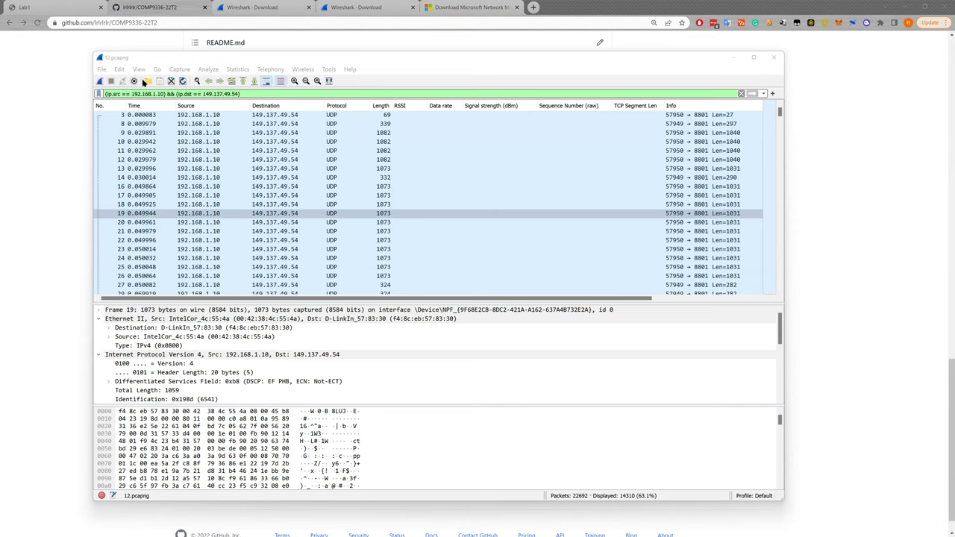
left_click(137, 81)
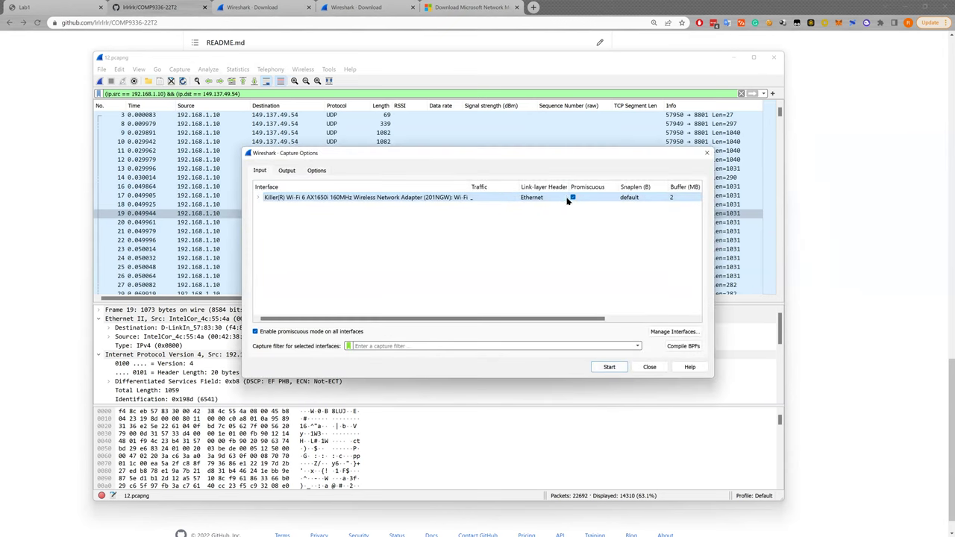
left_click(258, 198)
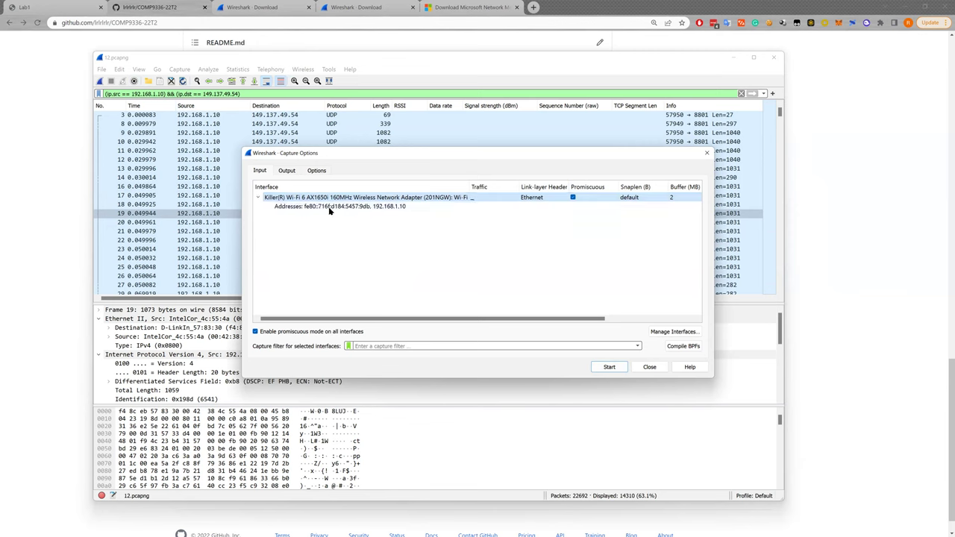
left_click(649, 366)
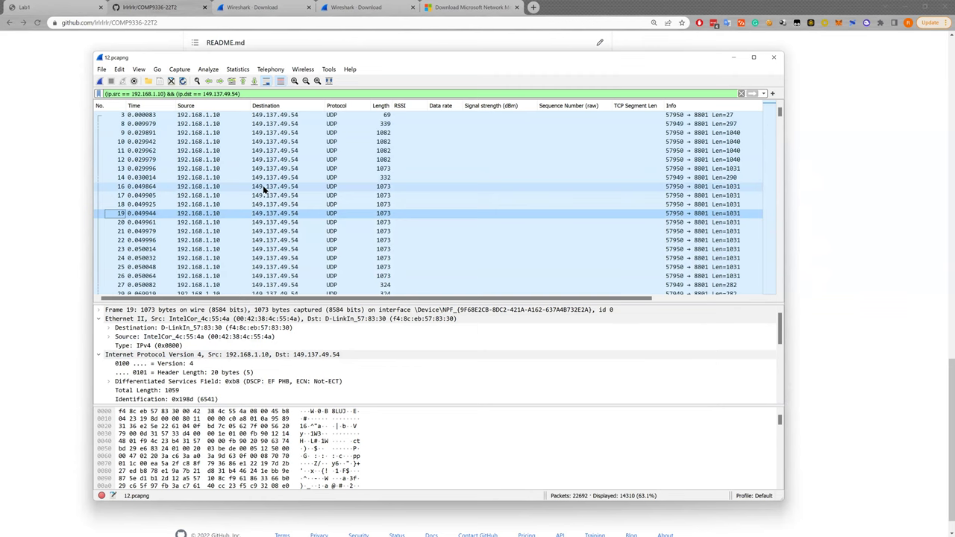
scroll(265, 187, "down", 3)
scroll(272, 187, "down", 2)
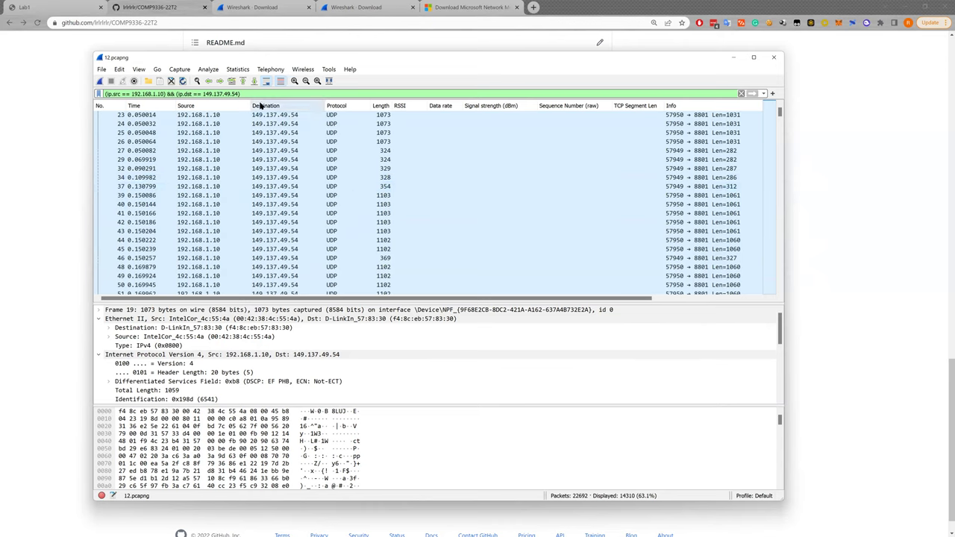
Step: Check the README's list of basic operations, return to the capture, and sort its packets by Data rate and by RSSI
key("super+Down")
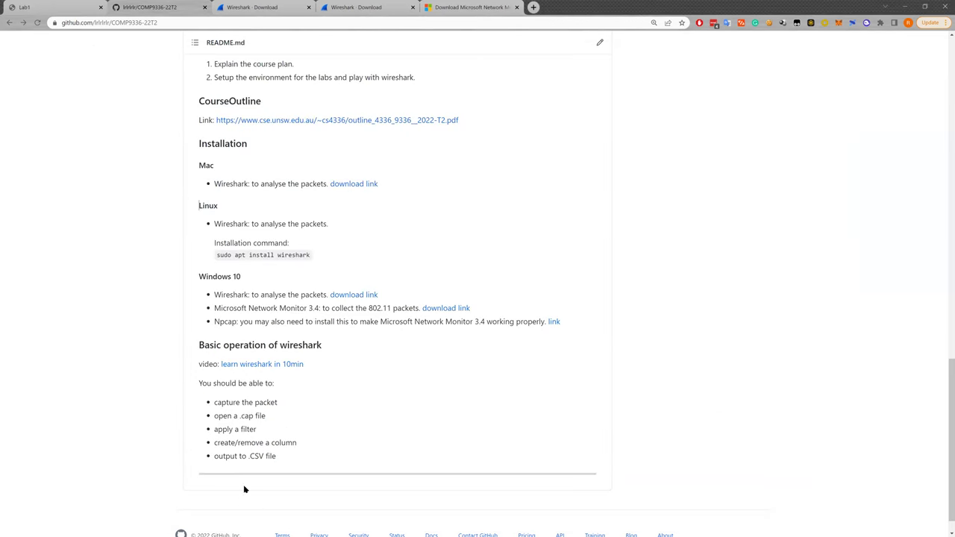
key("alt+Tab")
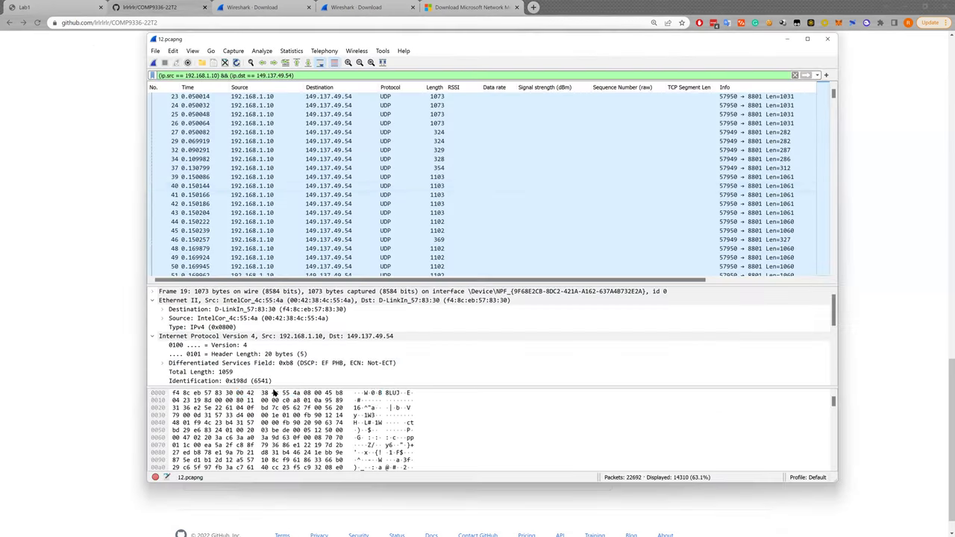
left_click(500, 89)
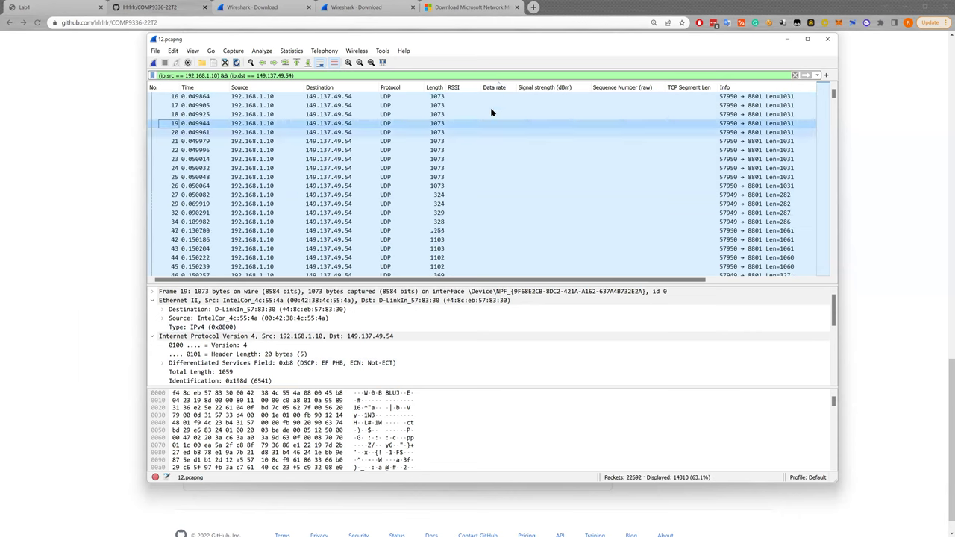
left_click(462, 88)
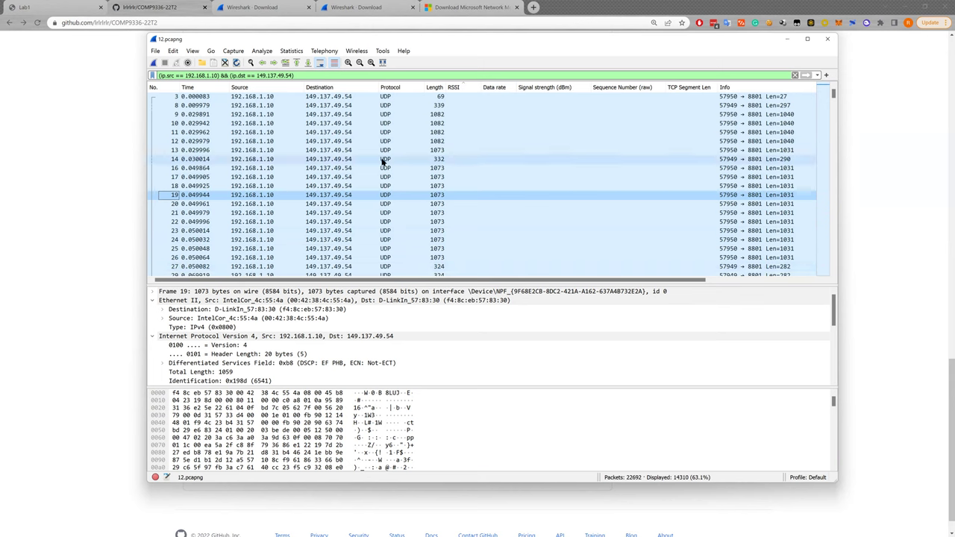
Step: Add packet 17's UDP source port as a packet list column and place it between Source and Destination
left_click(437, 106)
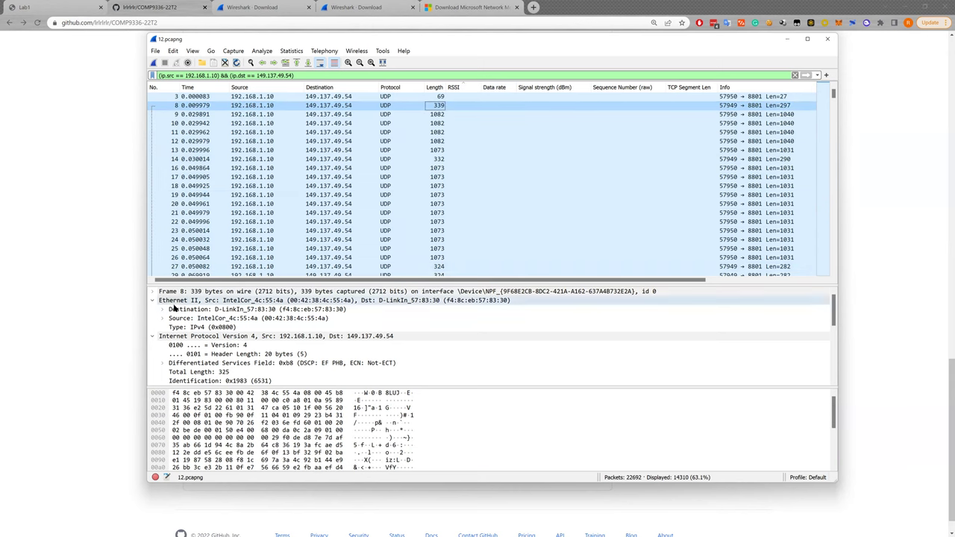
left_click(312, 124)
left_click(320, 178)
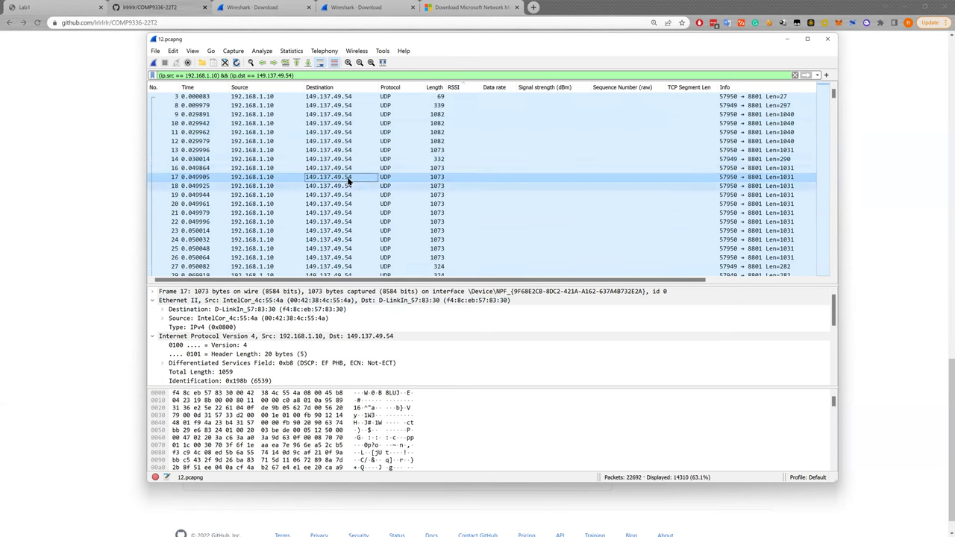
scroll(222, 323, "down", 3)
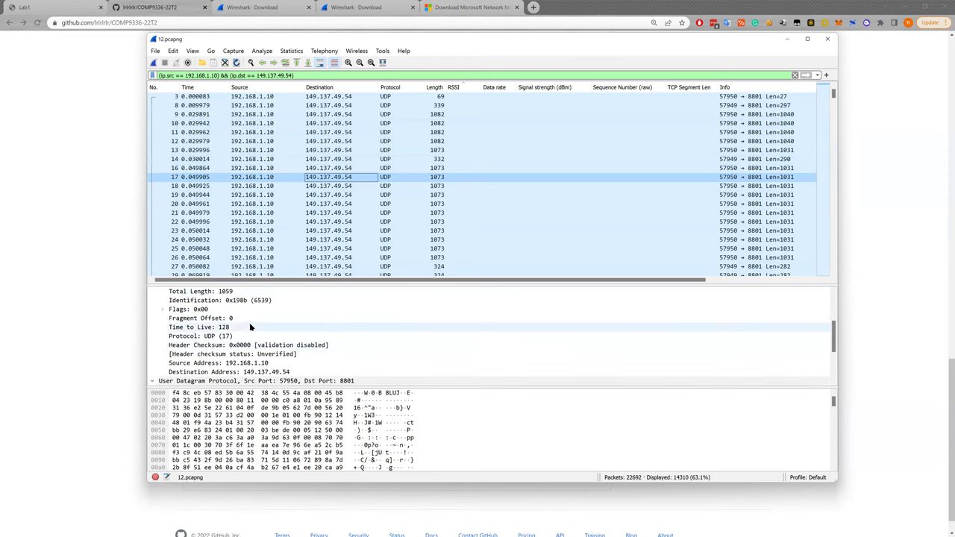
scroll(251, 327, "down", 3)
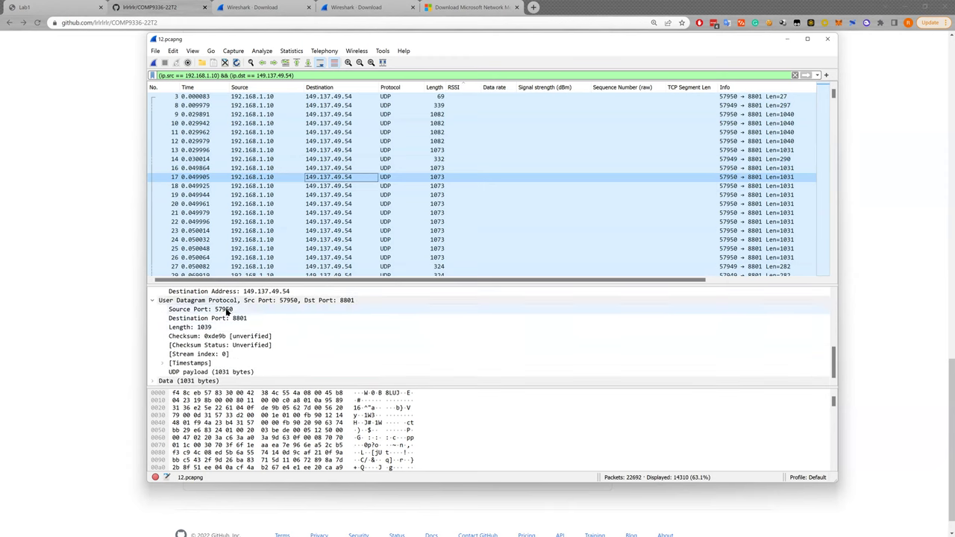
left_click(232, 309)
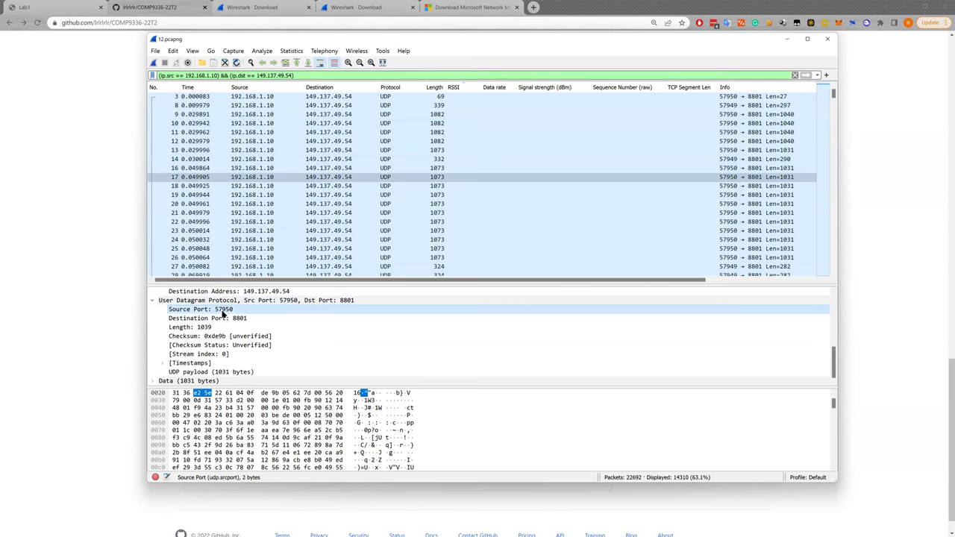
right_click(231, 309)
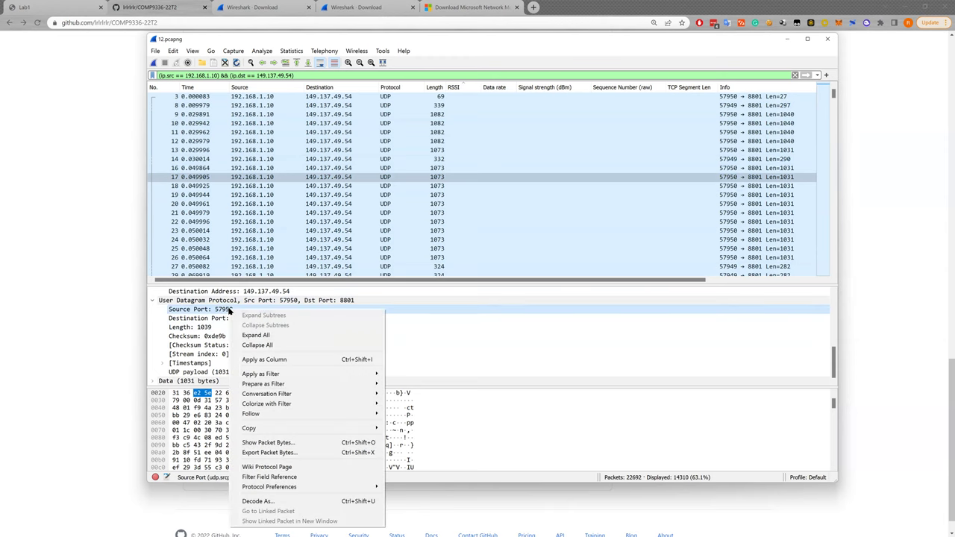
left_click(287, 363)
left_click_drag(735, 88, 307, 89)
Step: Compare the source ports of packets 3 and 8 in the Source Port column
left_click(311, 98)
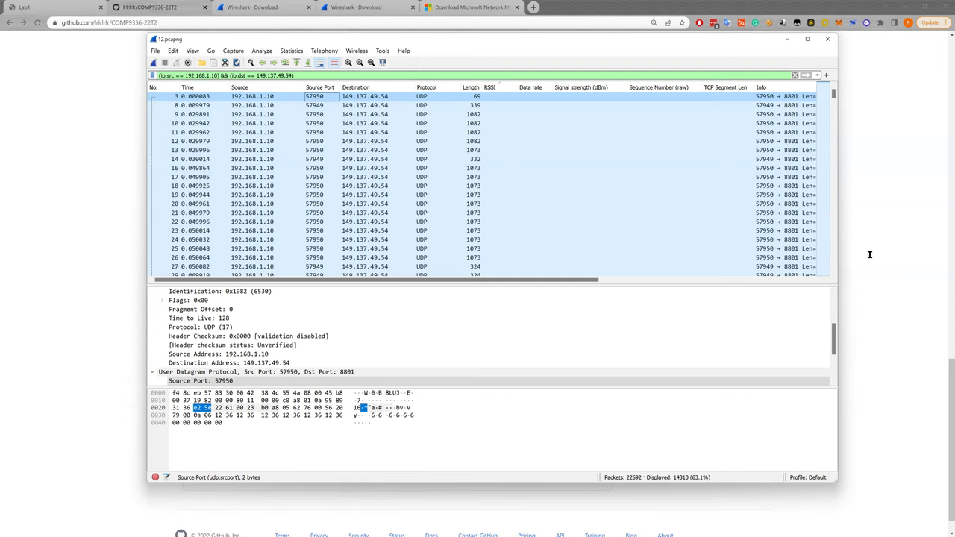
left_click(837, 259)
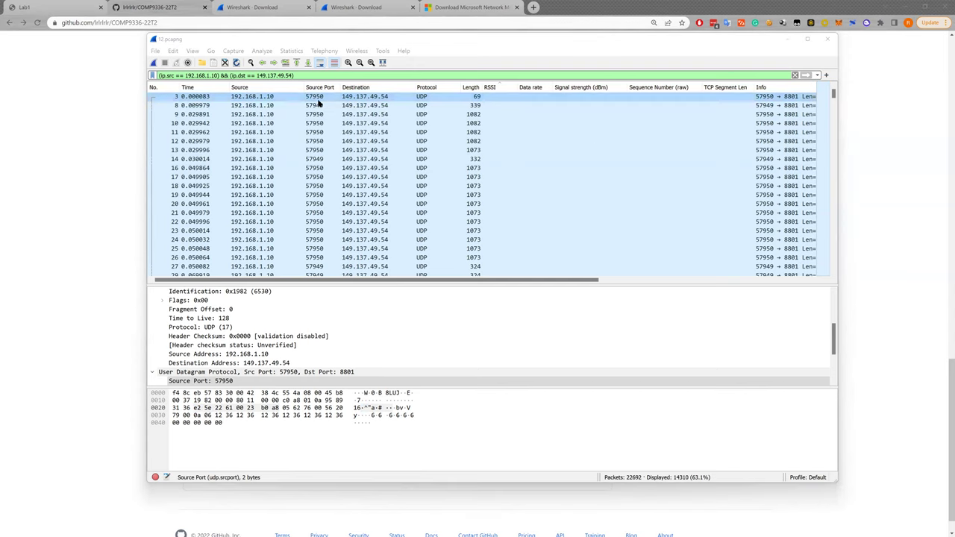
left_click(318, 98)
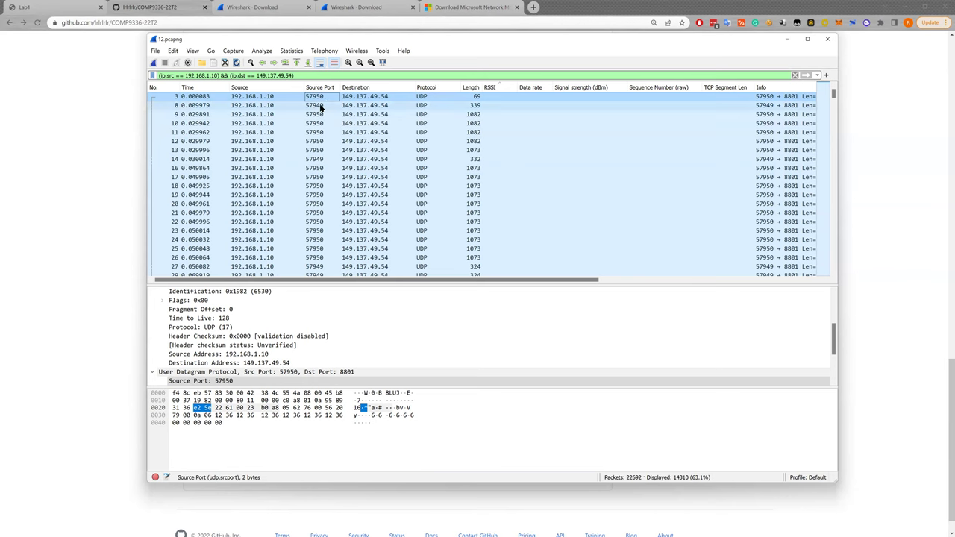
left_click(320, 106)
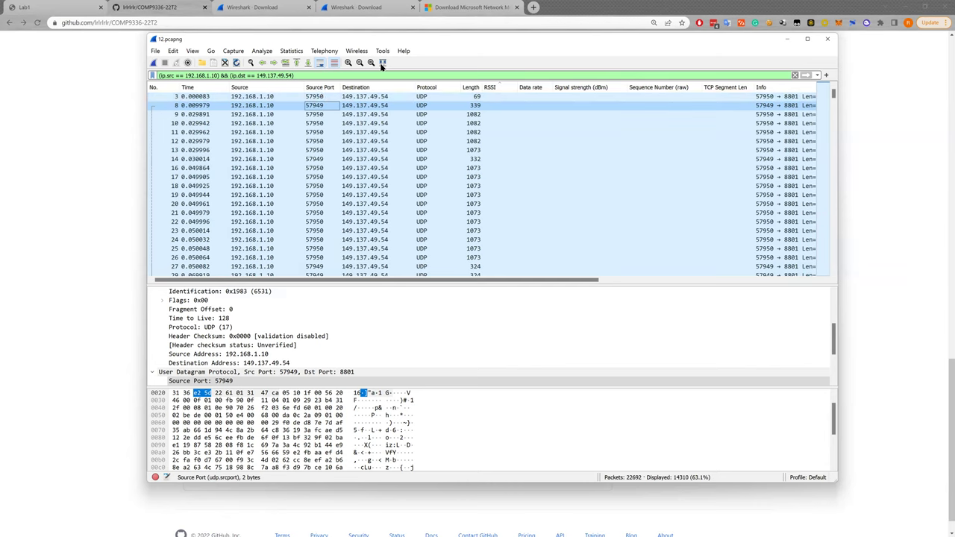
Step: Revisit the README's operation list, sort the capture by RSSI and by Signal strength, and examine the signal strength values of individual packets
left_click(787, 38)
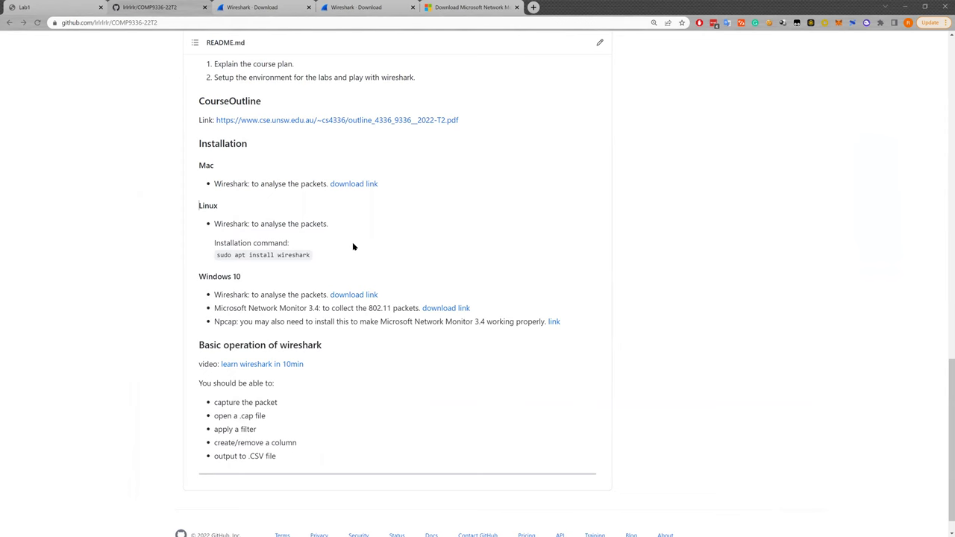
key("alt+Tab")
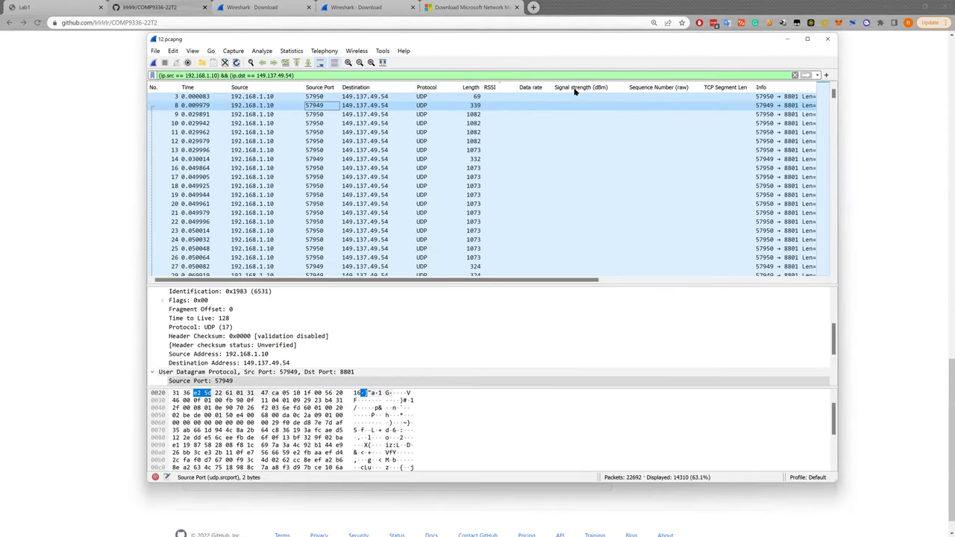
left_click(511, 88)
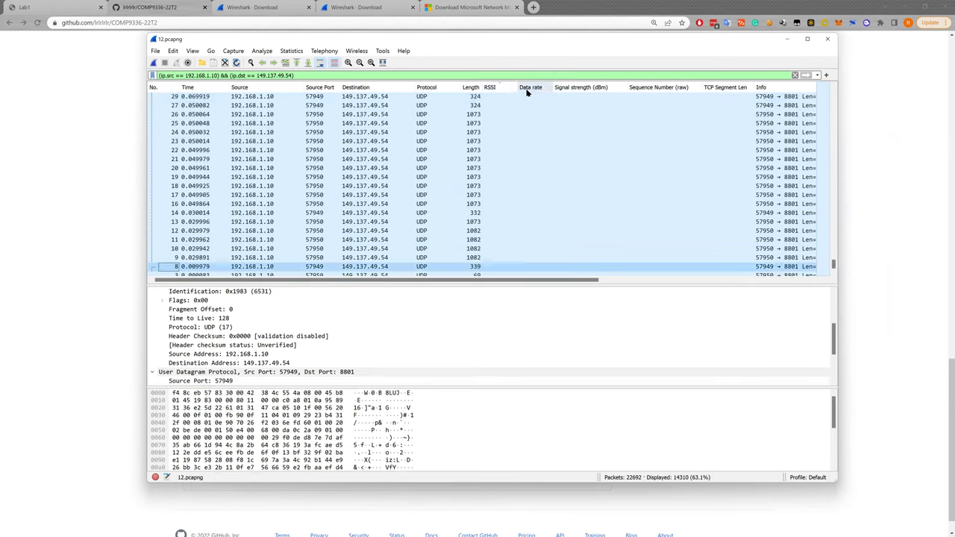
left_click(574, 88)
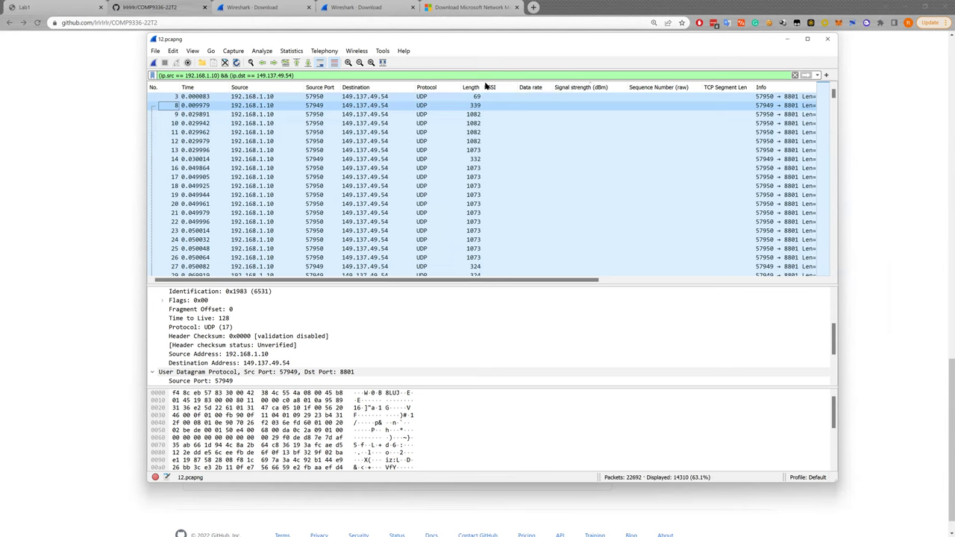
left_click(574, 104)
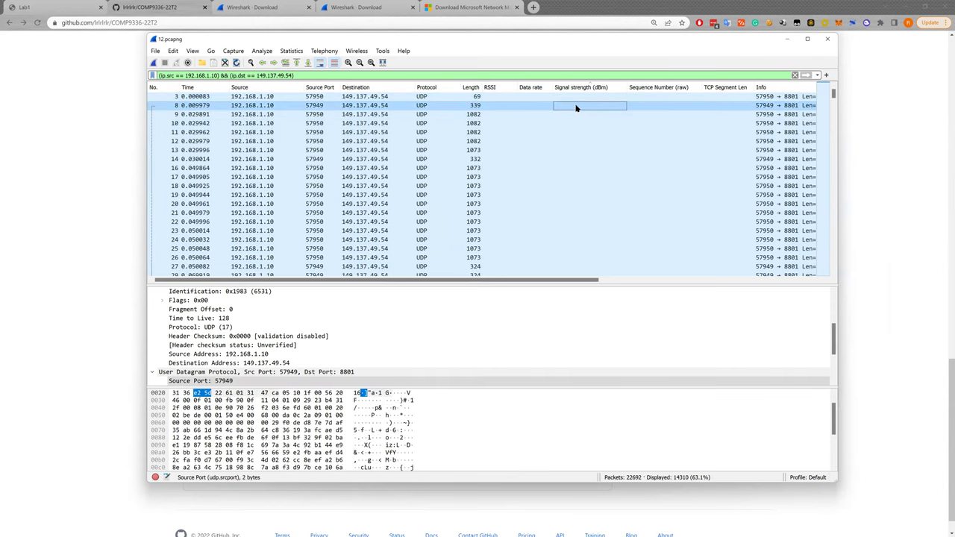
left_click(571, 98)
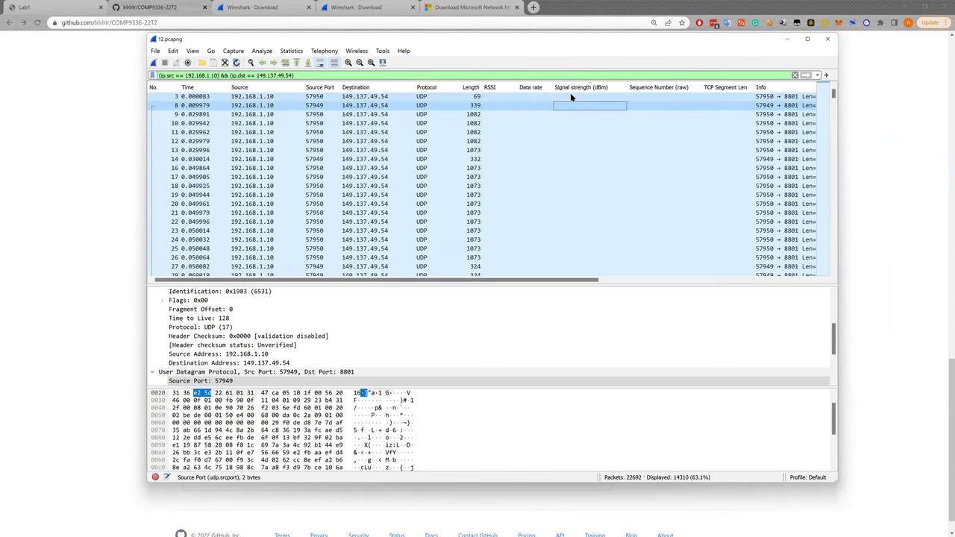
left_click(569, 123)
left_click(568, 132)
left_click(566, 141)
left_click(566, 152)
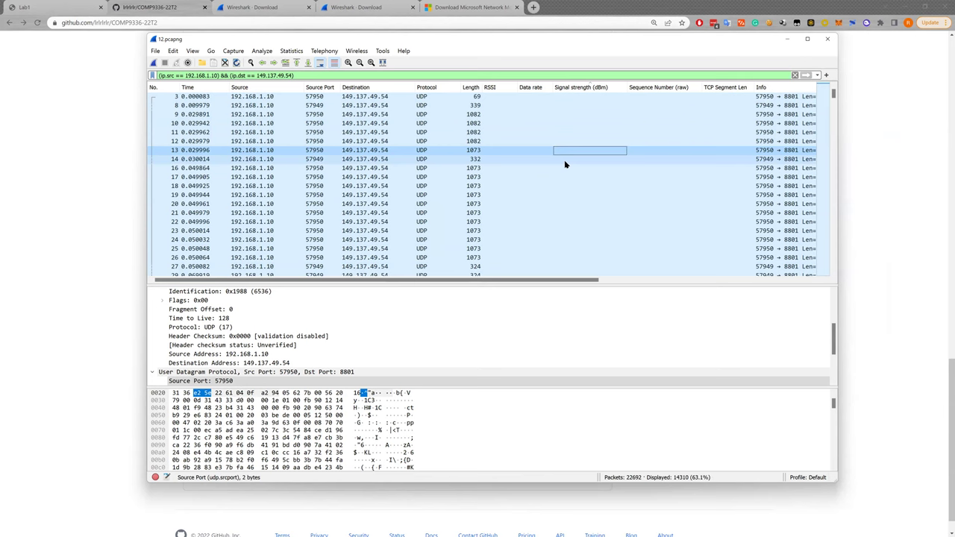
left_click(569, 96)
left_click(573, 106)
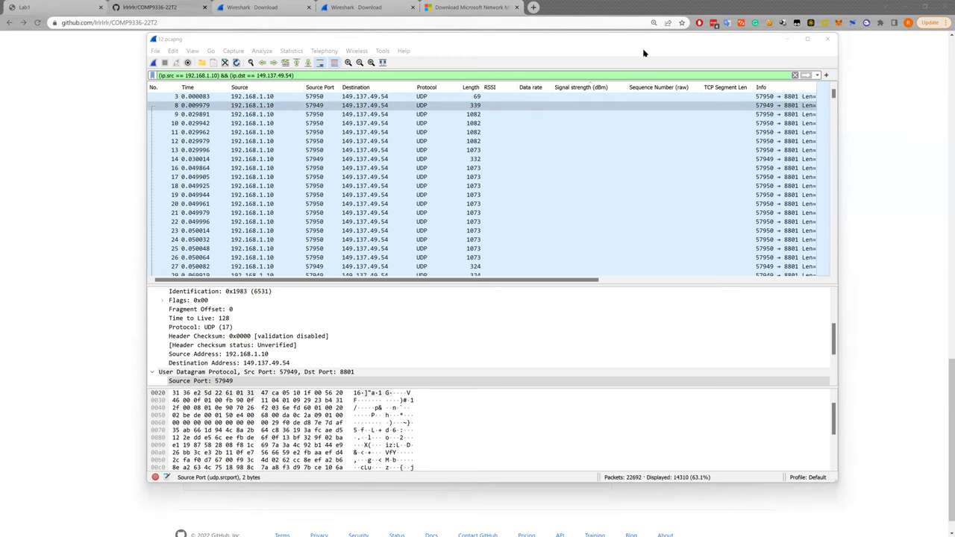
Step: Switch to the browser's Microsoft Network Monitor 3.4 download page and review the product title
left_click(469, 9)
scroll(231, 111, "up", 1)
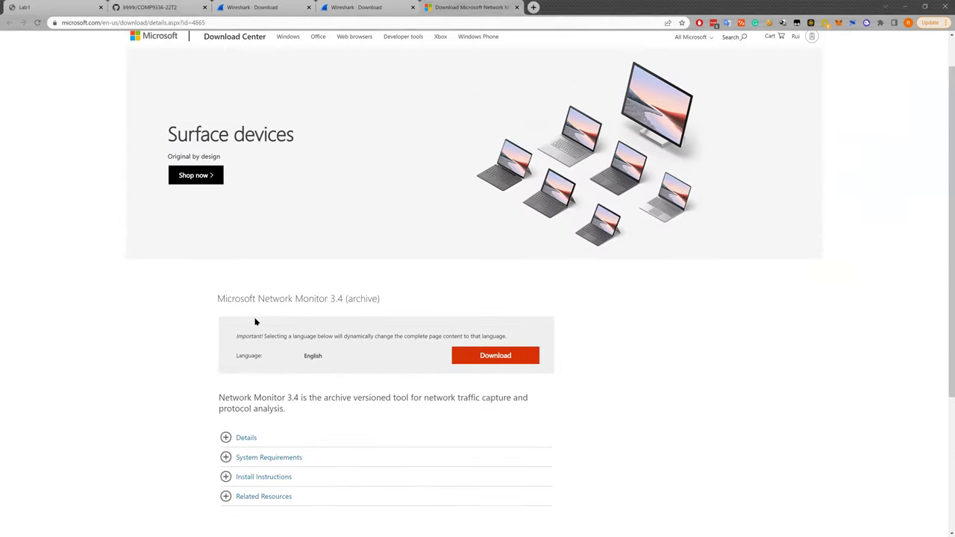
left_click_drag(217, 298, 344, 300)
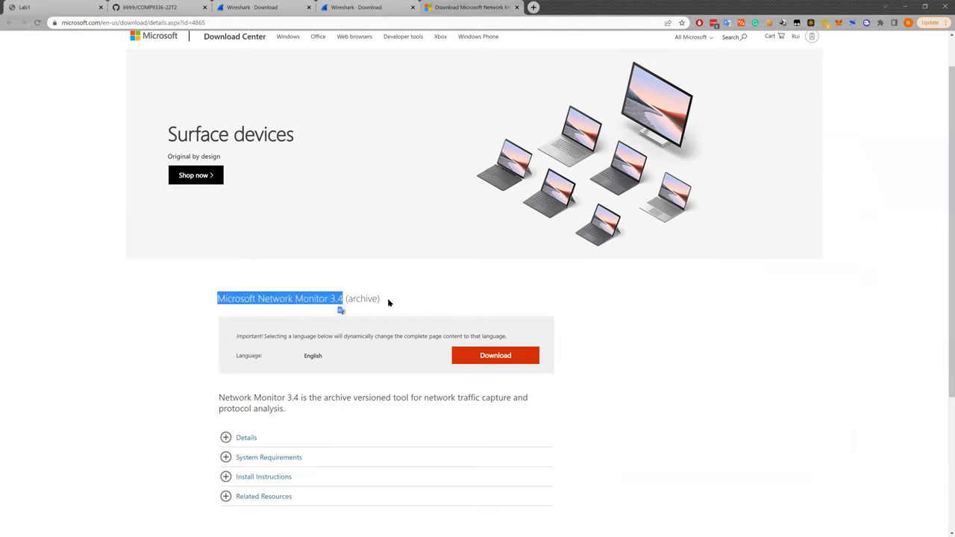
left_click(387, 300)
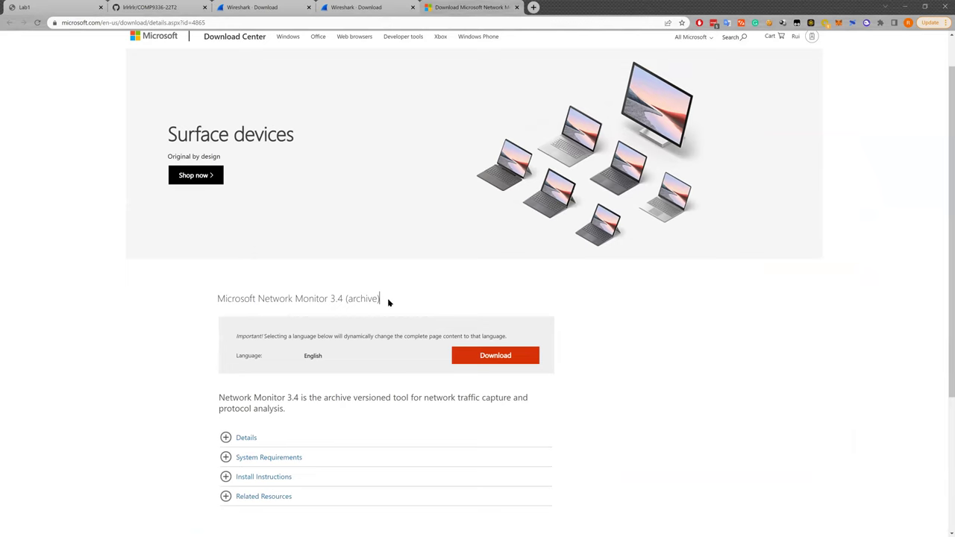
left_click(728, 146)
Step: Get the browser out of the way, launch Microsoft Network Monitor 3.4 from the desktop, and maximize its window
double_click(812, 7)
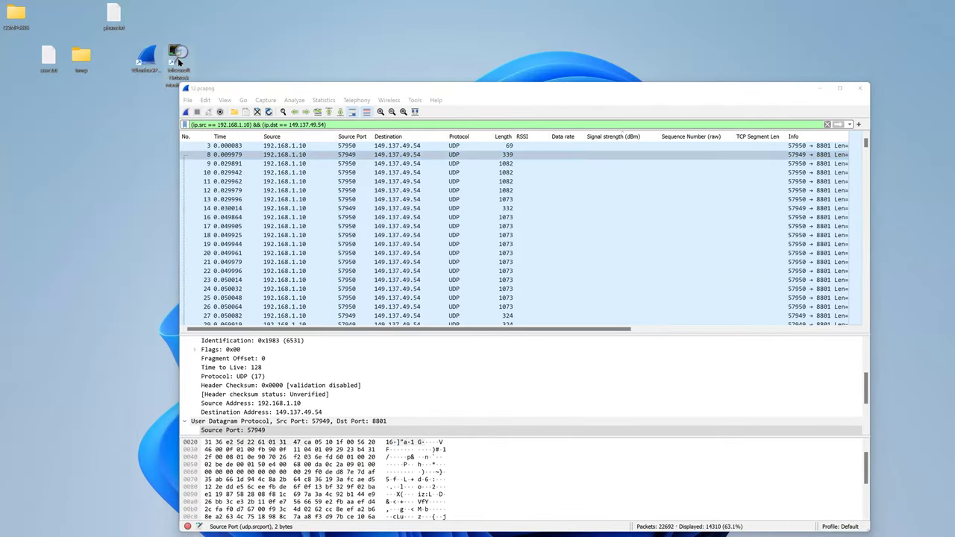
left_click_drag(180, 61, 217, 59)
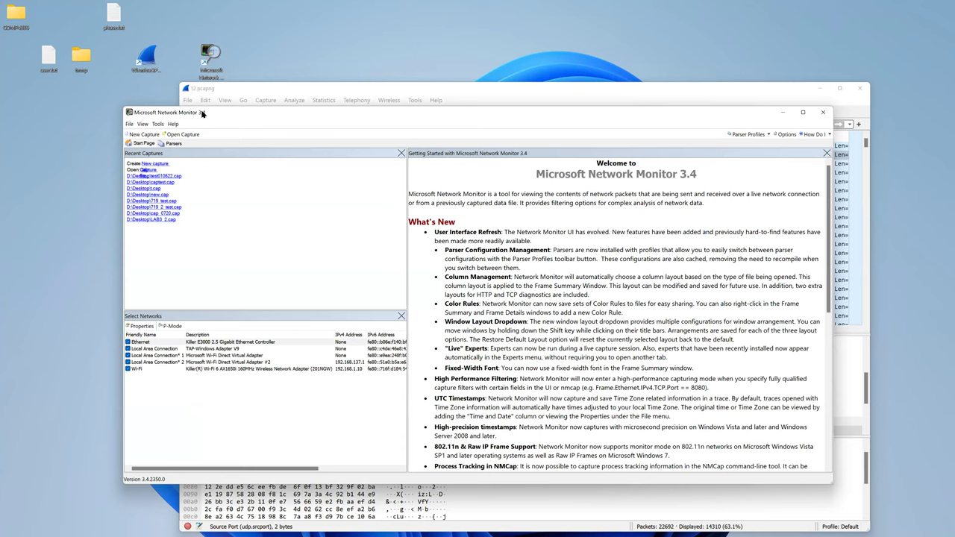
left_click_drag(204, 111, 59, 1)
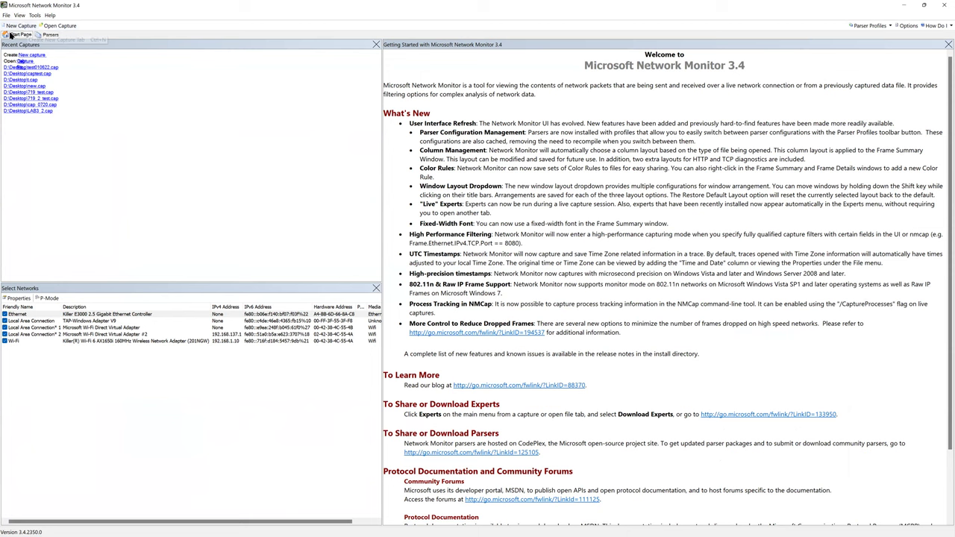
Step: Deselect all networks except the Wi-Fi adapter for capturing
left_click(9, 316)
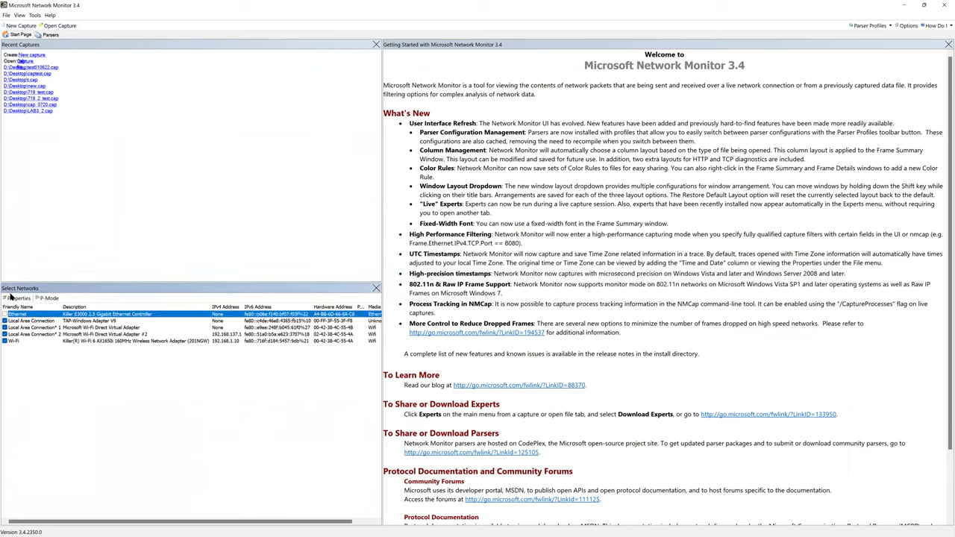
left_click(5, 321)
left_click(5, 327)
left_click(88, 341)
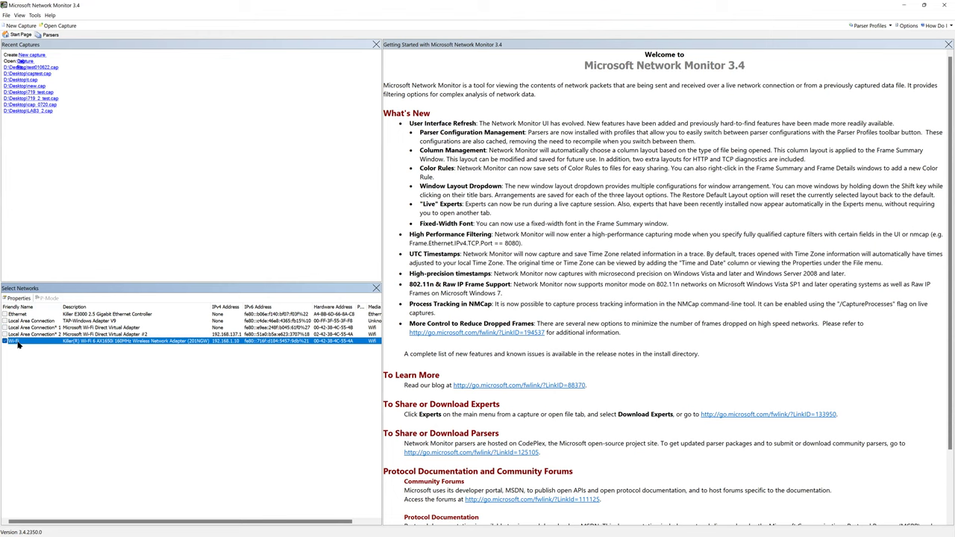
Step: Create a new capture, restore the window to its smaller size, and start capturing
left_click(25, 28)
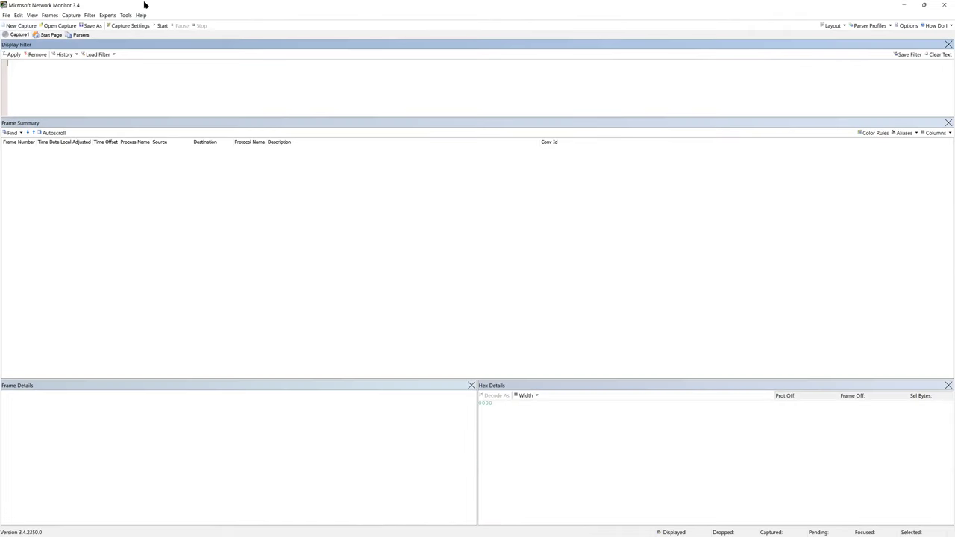
key("super+Down")
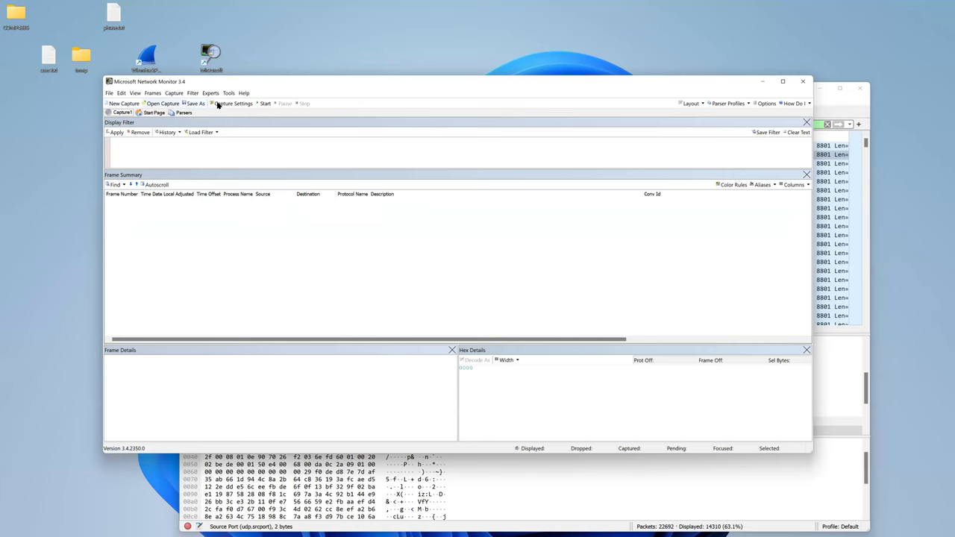
left_click(261, 105)
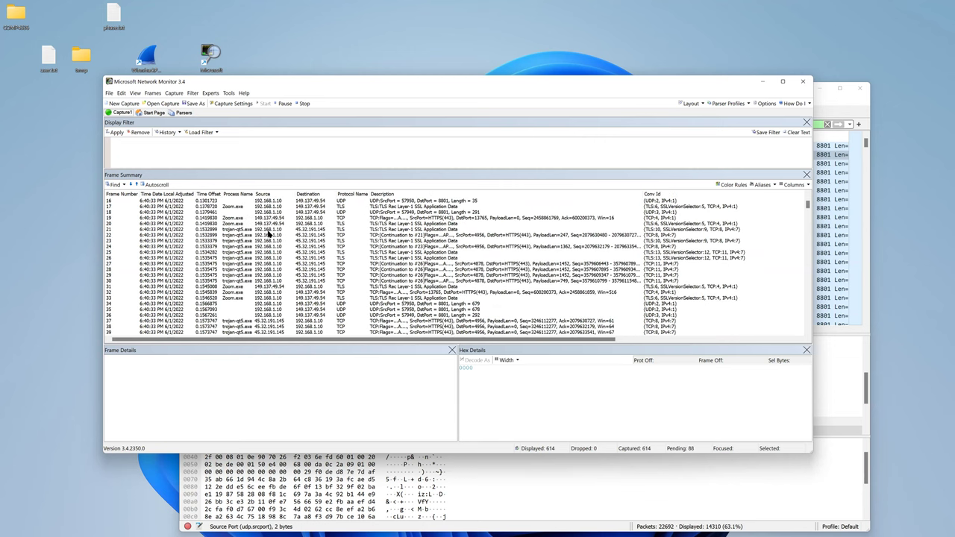
Step: Examine the frame details of captured frames 36 and 46 while the capture is running
left_click(295, 248)
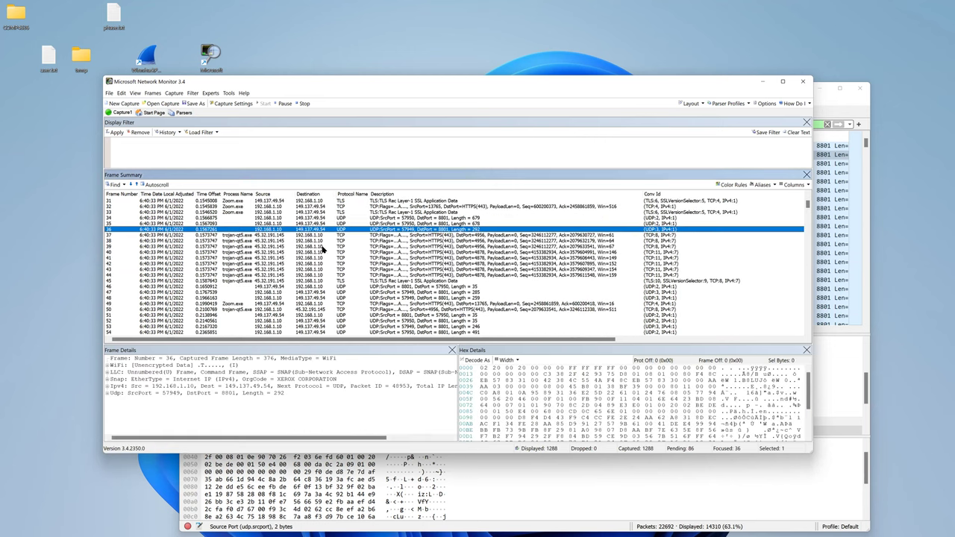
left_click(344, 241)
left_click(360, 286)
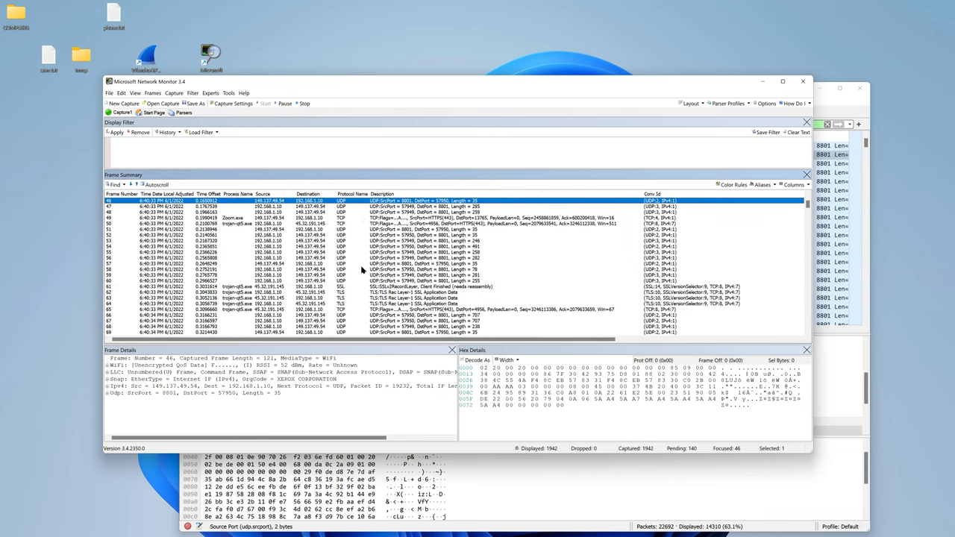
Step: Browse the captured frames and examine the details of frames 105, 106 and 229 while the capture is running
scroll(360, 217, "down", 12)
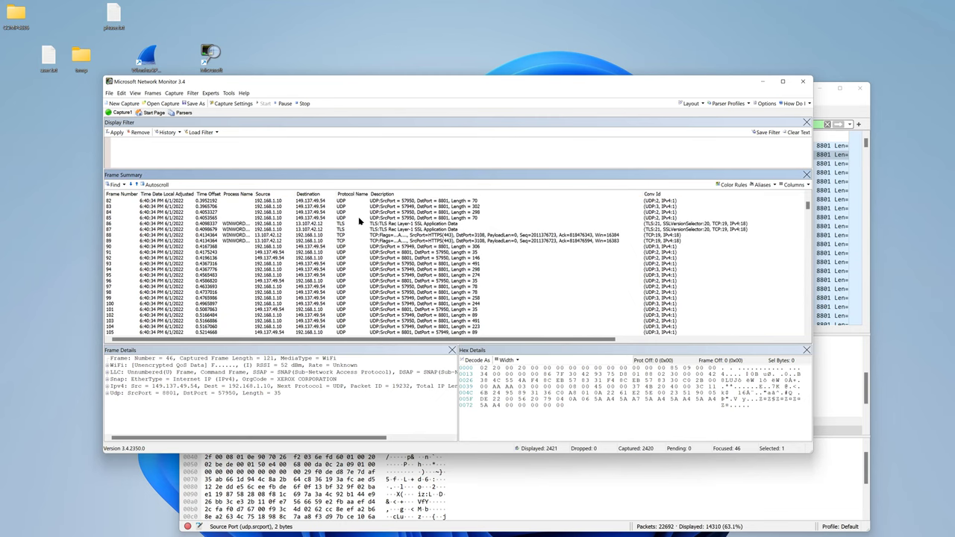
left_click(367, 223)
scroll(371, 234, "down", 6)
left_click(344, 230)
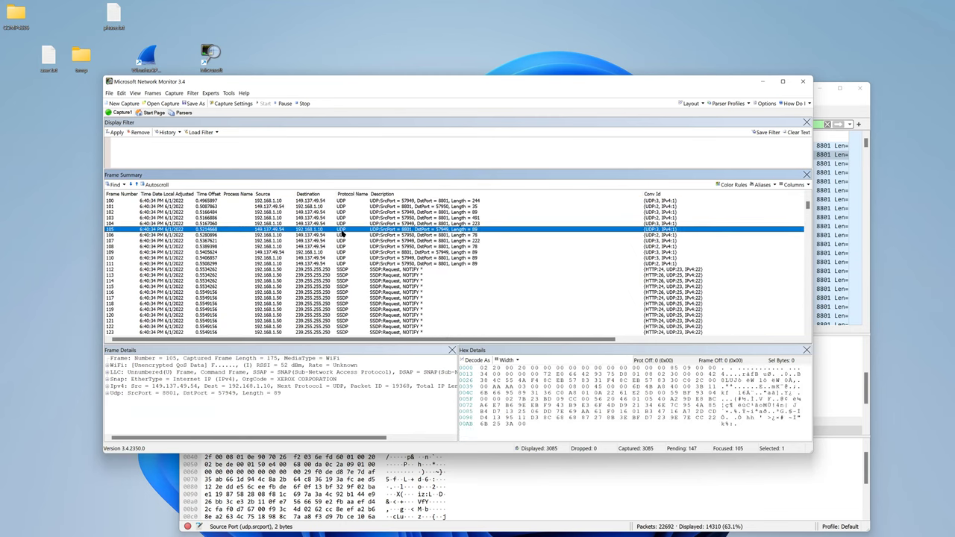
left_click(348, 235)
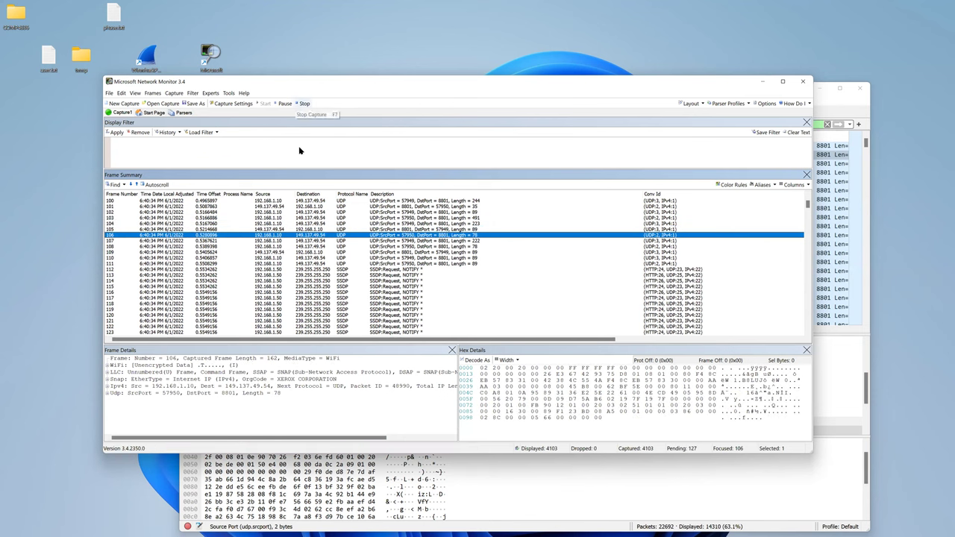
scroll(361, 248, "down", 17)
scroll(358, 251, "down", 20)
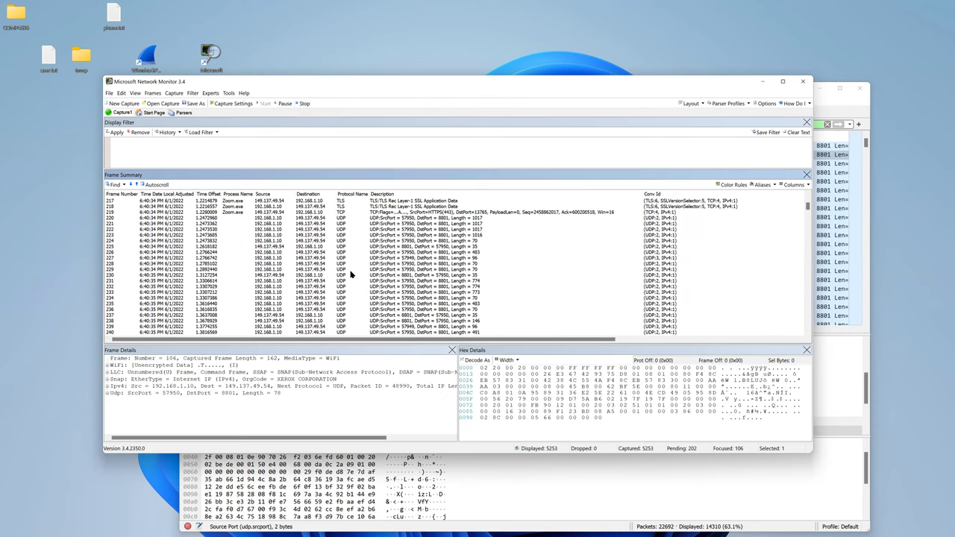
left_click(351, 270)
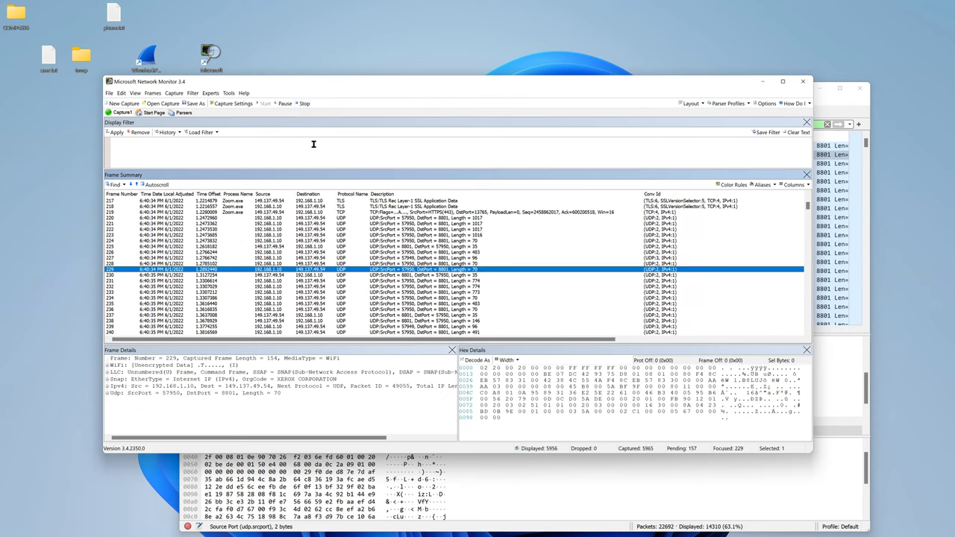
Step: Stop the capture and save all captured frames to the Desktop as a capture file named test1
left_click(306, 104)
left_click(108, 94)
left_click(127, 125)
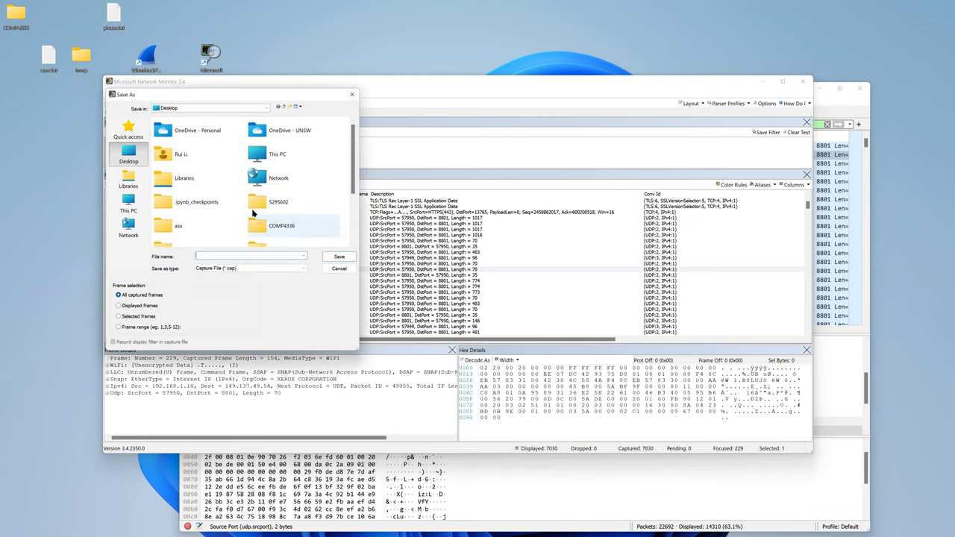
type("1")
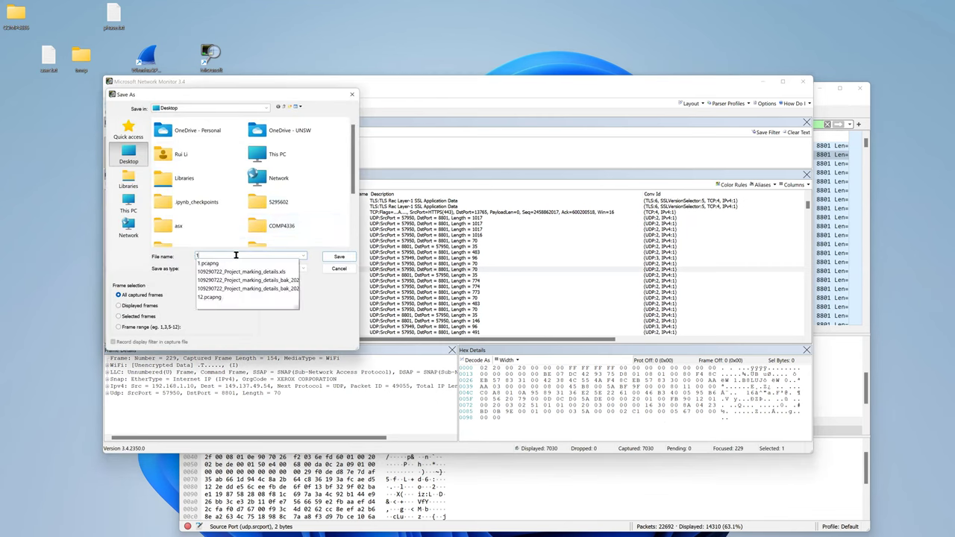
key("BackSpace")
type("test1")
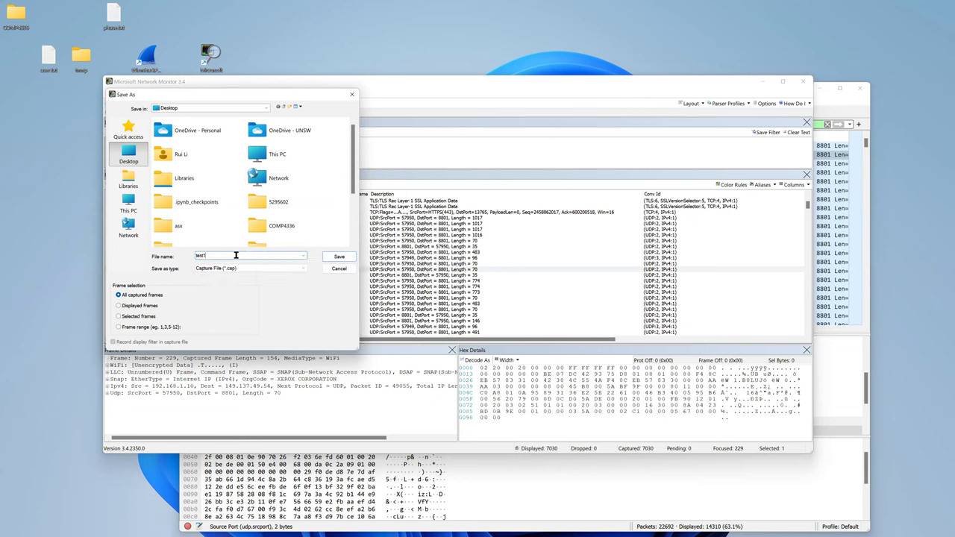
key("Return")
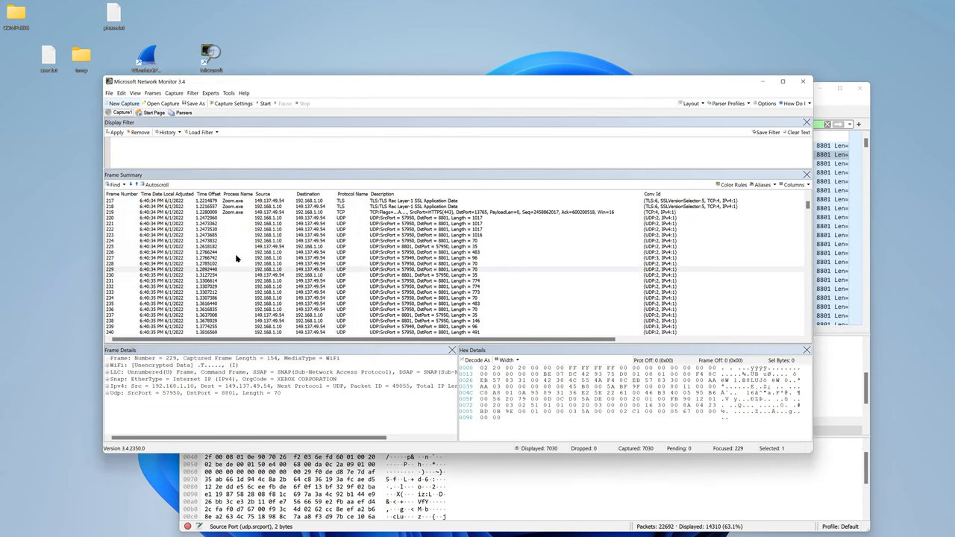
Step: Move the Network Monitor window aside, switch to Wireshark, and open test1.cap from the Desktop
left_click_drag(346, 88, 330, 108)
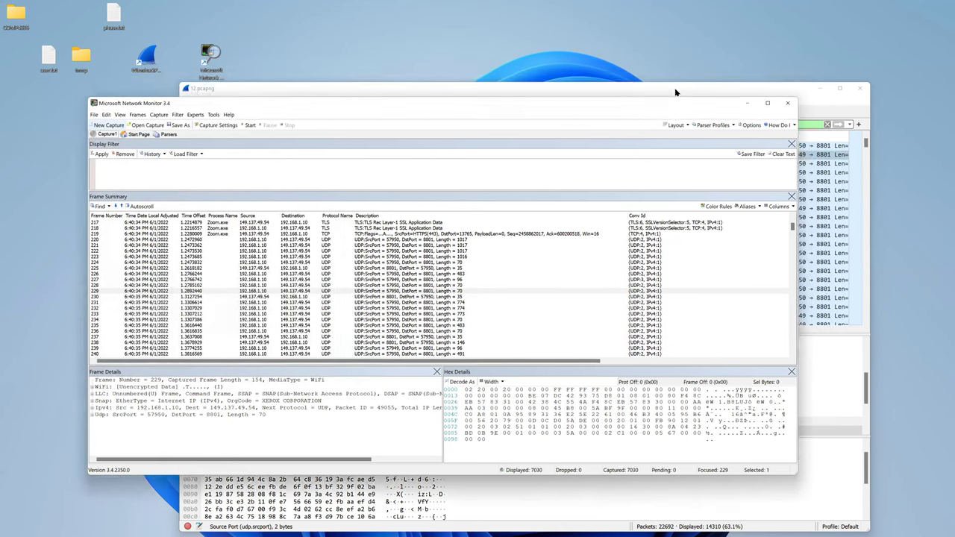
left_click(678, 90)
left_click(188, 100)
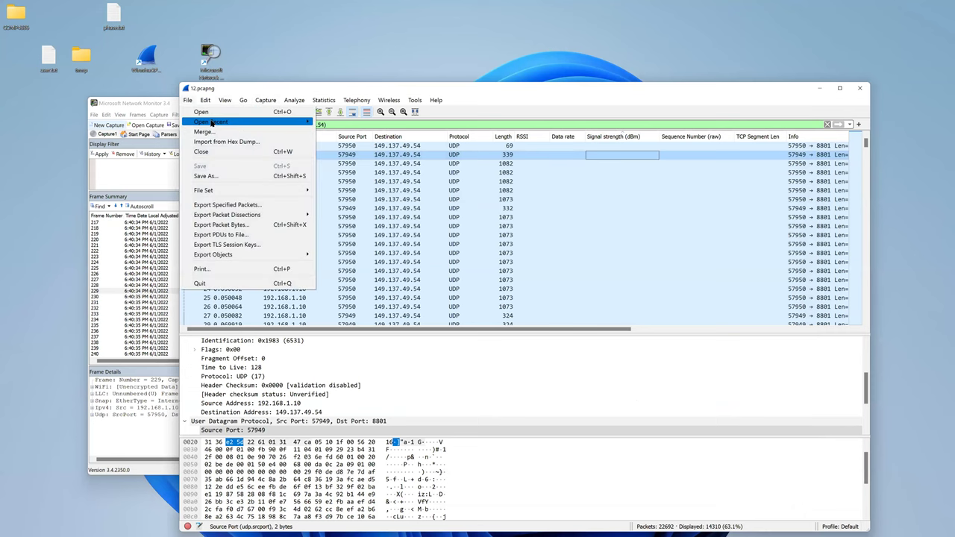
mouse_move(239, 121)
left_click(350, 225)
left_click(188, 100)
left_click(213, 112)
type("test")
left_click(306, 311)
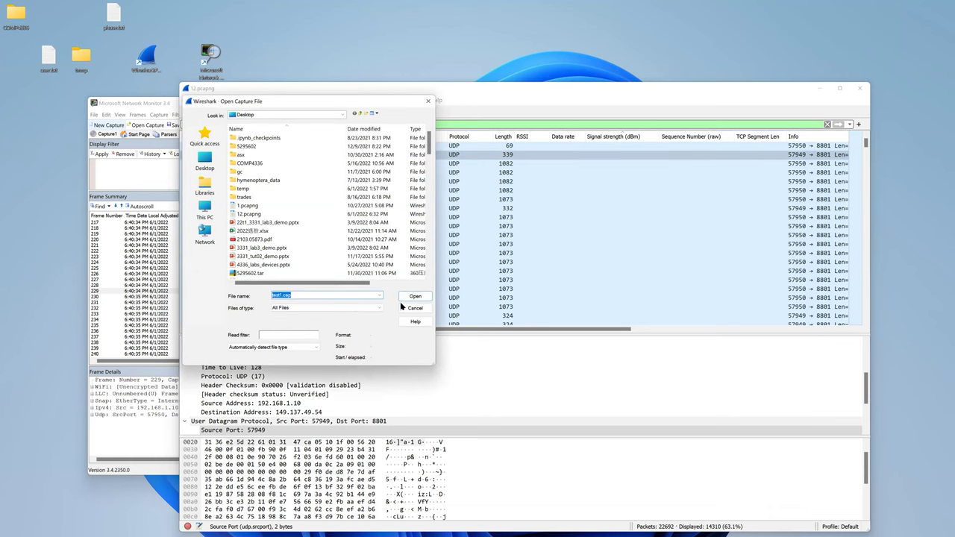
left_click(413, 297)
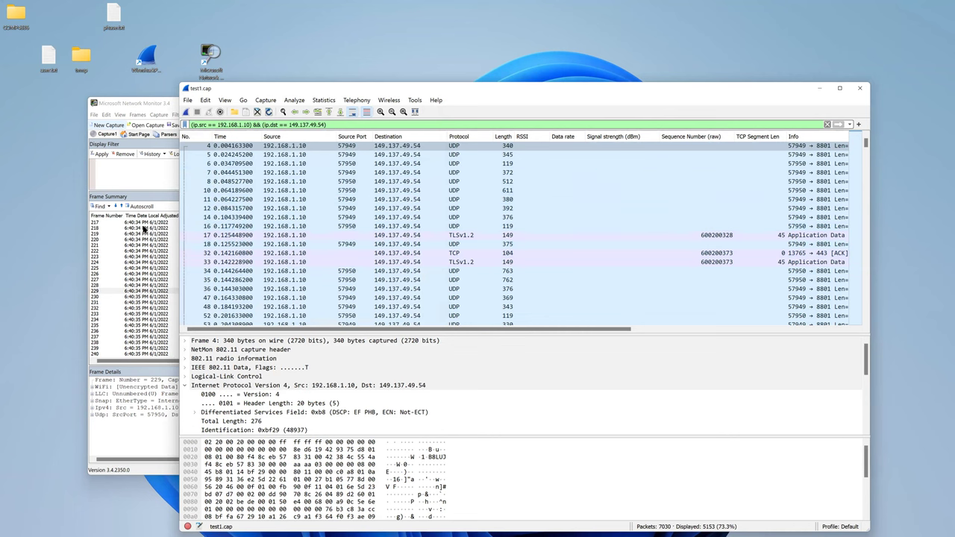
Step: Look at frame 218 in Network Monitor, and return to Wireshark to view packet 12 of test1.cap
key("alt+Tab")
left_click(211, 229)
left_click(402, 477)
left_click(373, 209)
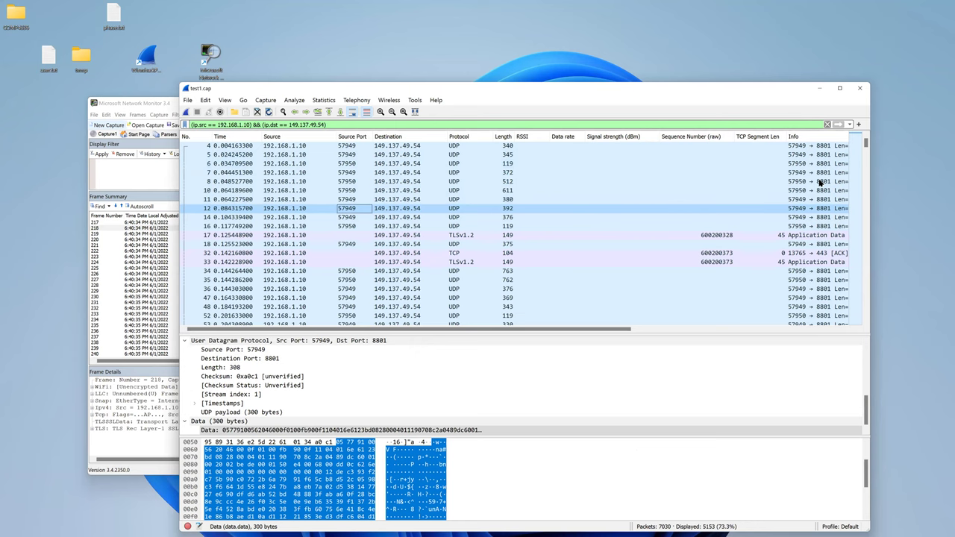
Step: Sort the packets by RSSI in descending order and clear the display filter
left_click(532, 137)
left_click(531, 137)
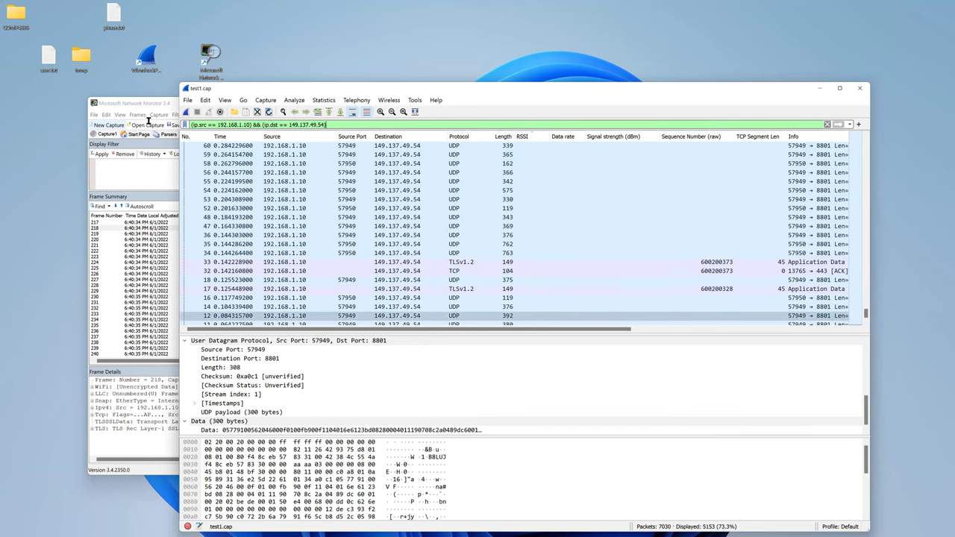
key("ctrl+a")
key("BackSpace")
key("Return")
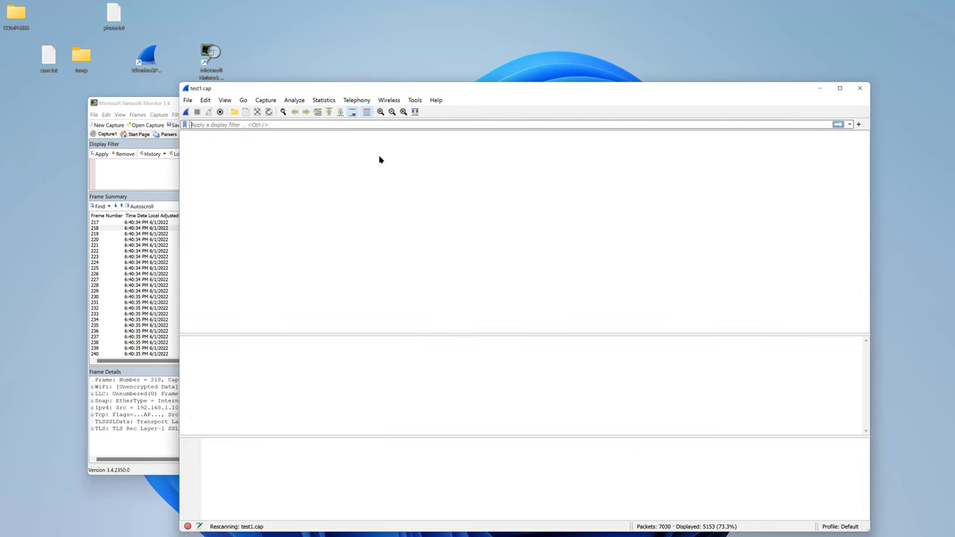
Step: Sort the unfiltered packets by signal strength, re-sort them by RSSI in descending order, and go to the start of the list
scroll(575, 157, "up", 1)
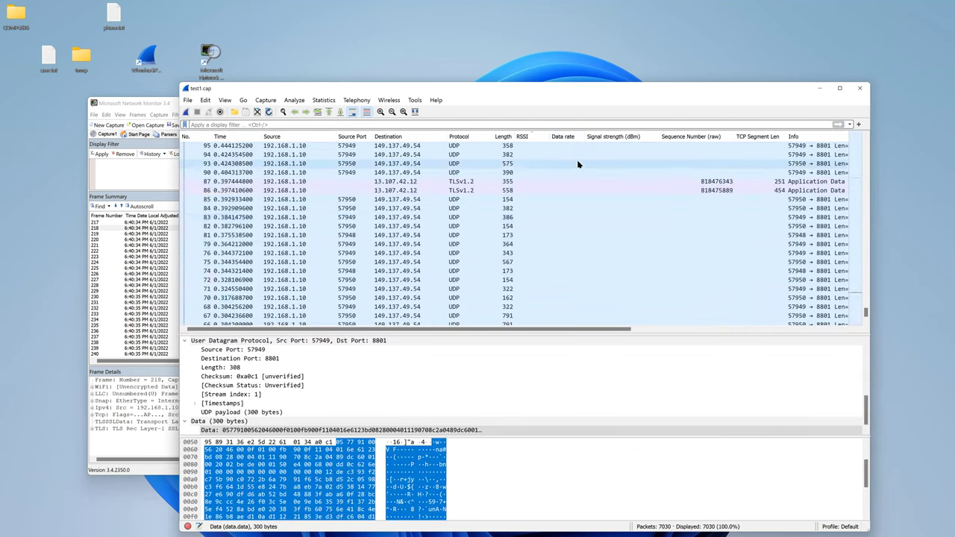
left_click(601, 137)
scroll(626, 165, "up", 1)
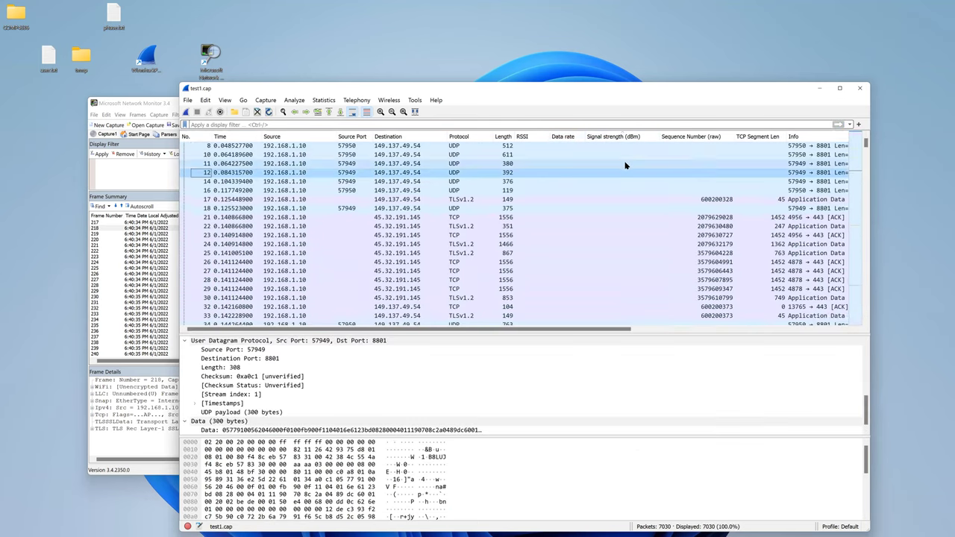
scroll(626, 165, "up", 2)
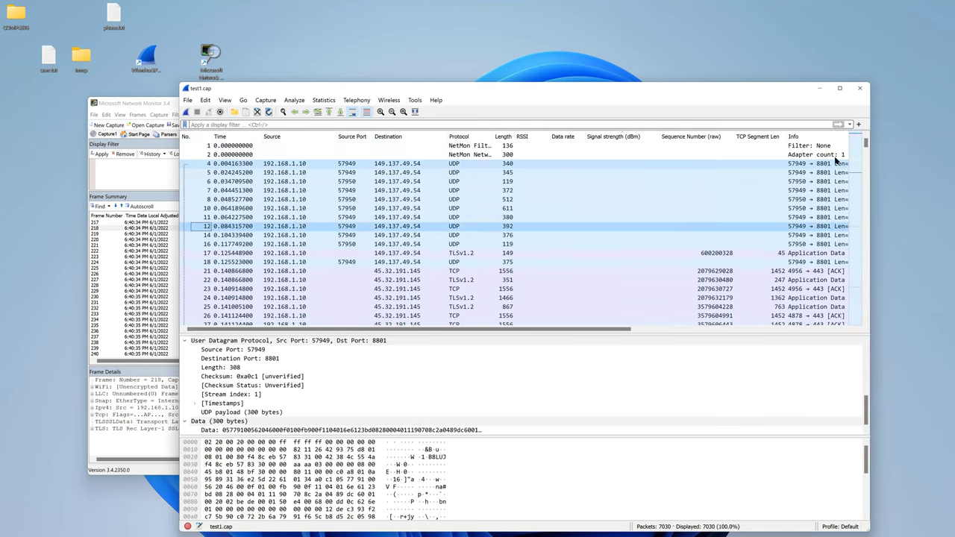
left_click(530, 136)
scroll(571, 187, "down", 3)
scroll(570, 187, "up", 3)
scroll(747, 186, "up", 20)
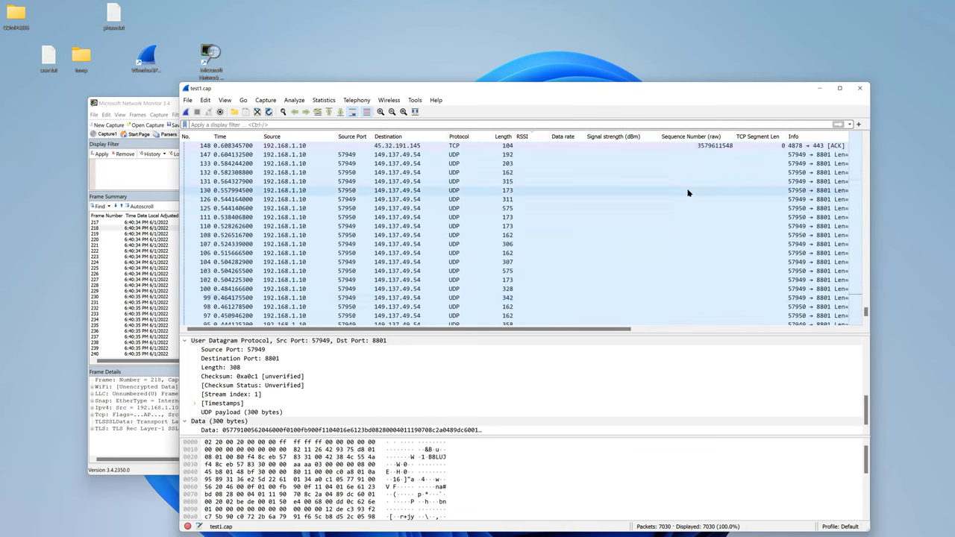
scroll(692, 194, "up", 15)
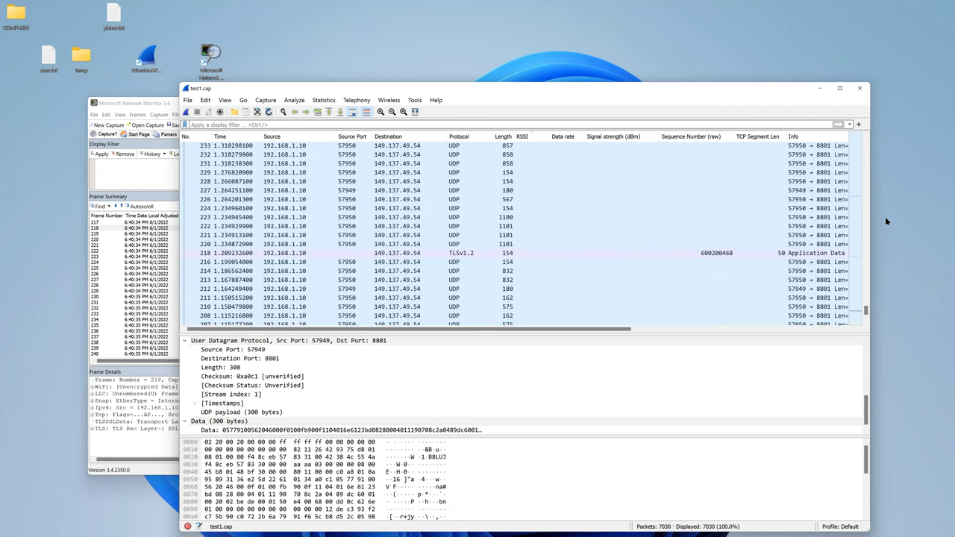
scroll(849, 293, "up", 7)
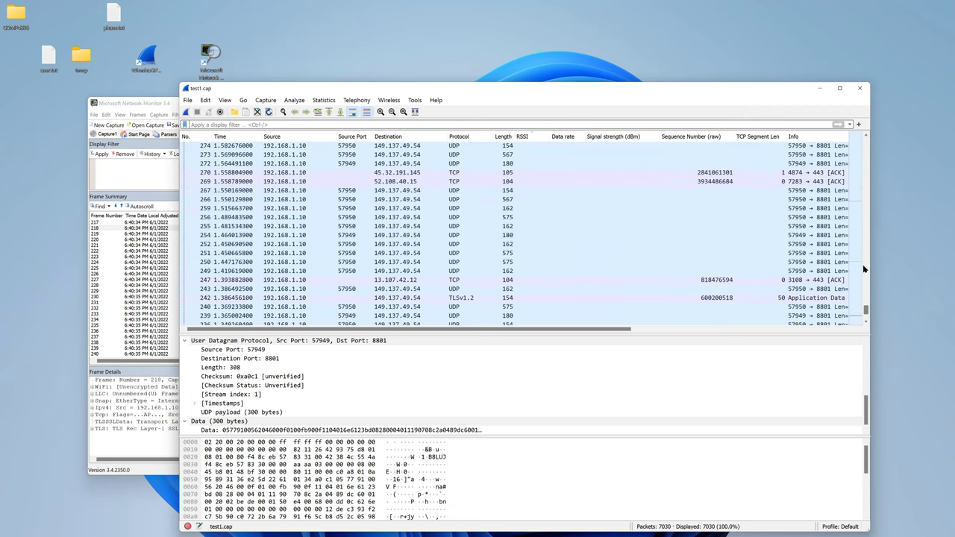
left_click_drag(867, 310, 864, 142)
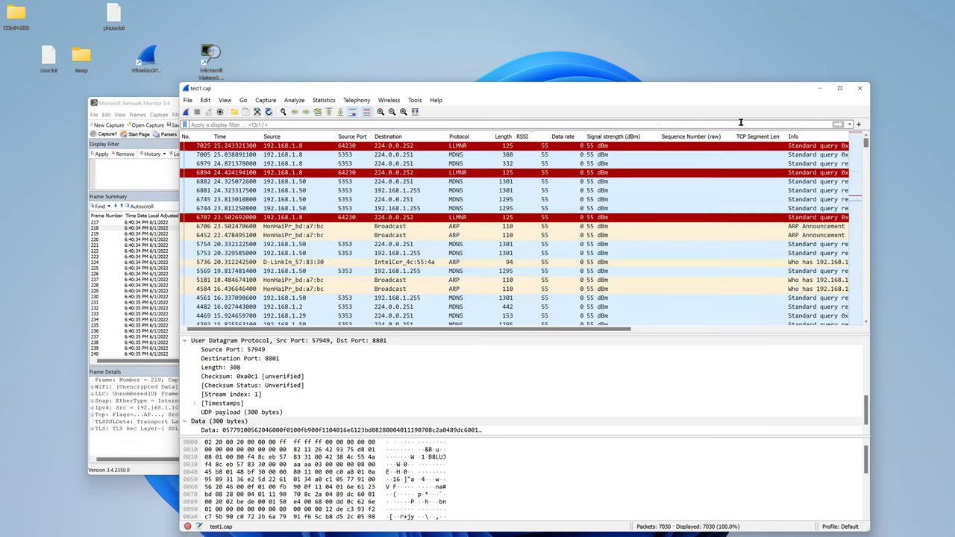
Step: Examine the RSSI and signal strength values of packets 7005, 4482, 4393 and 4469
left_click(536, 154)
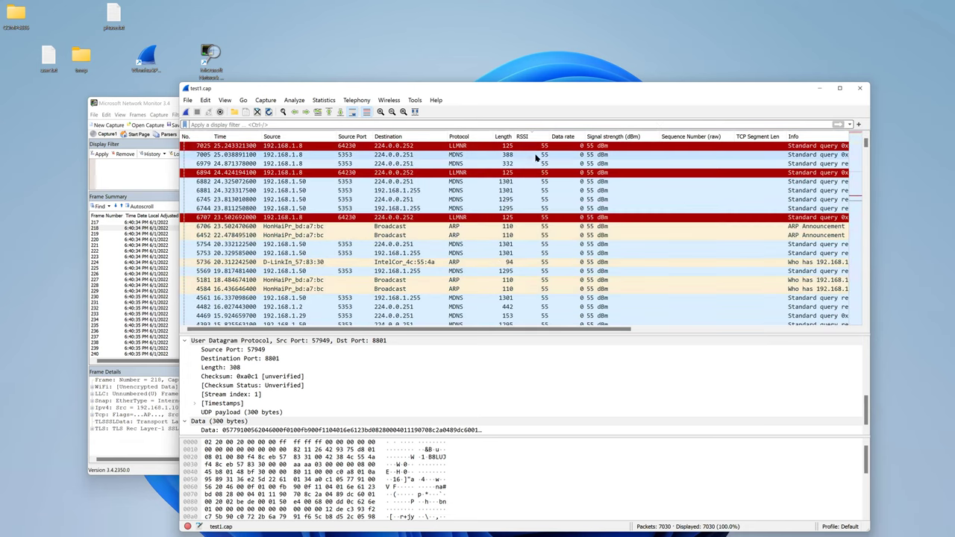
scroll(539, 186, "down", 6)
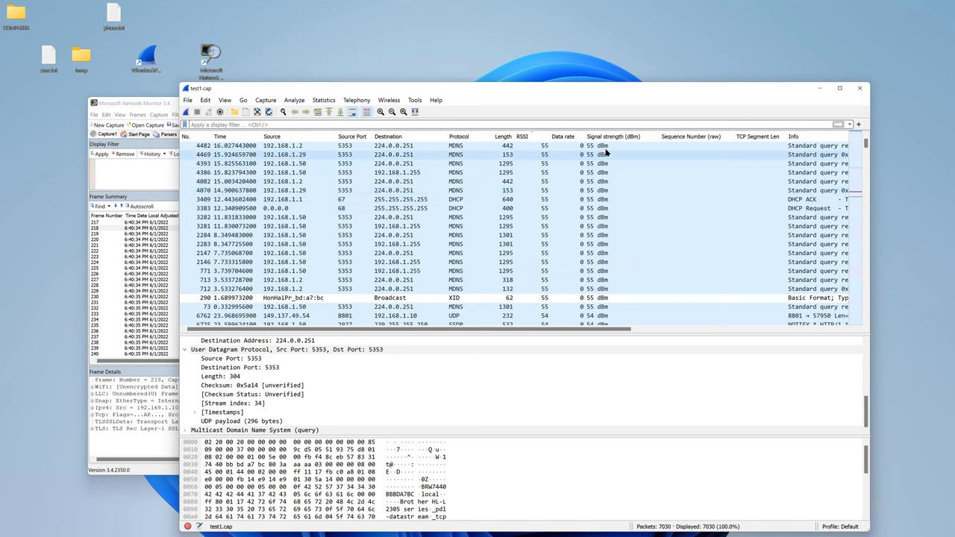
left_click(594, 154)
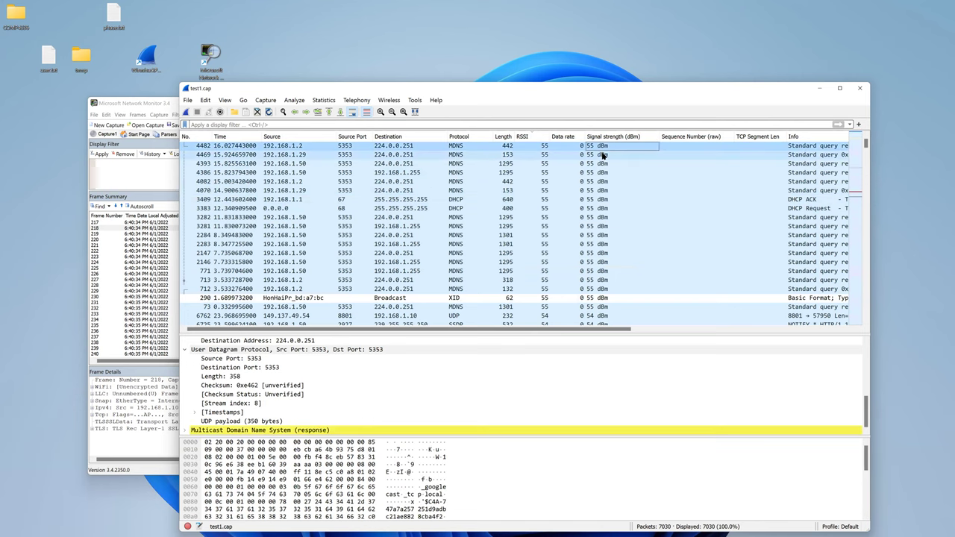
left_click(596, 165)
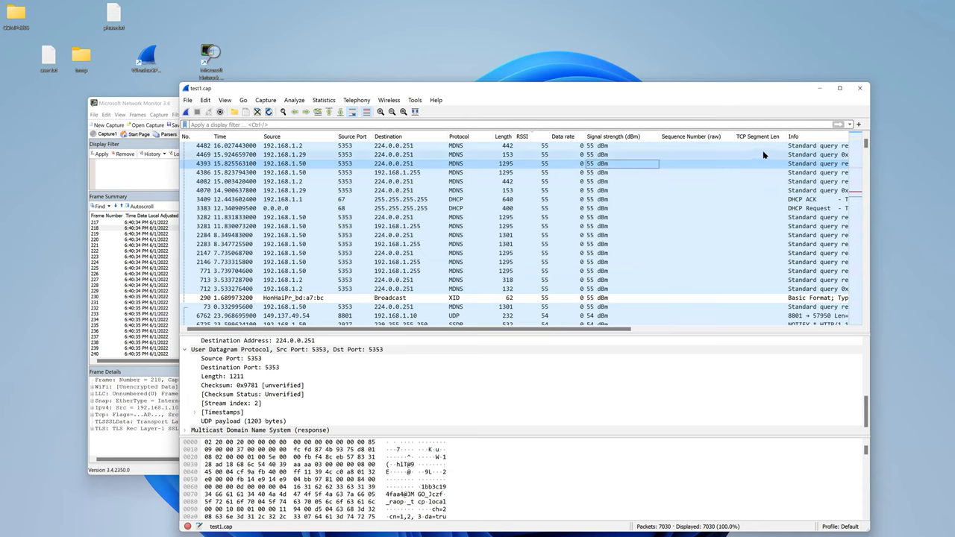
left_click(605, 146)
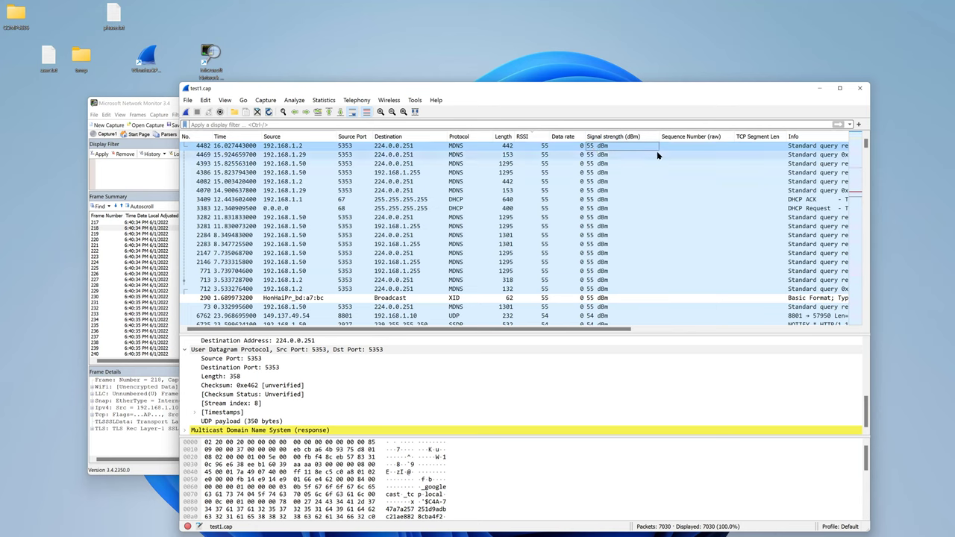
left_click(604, 154)
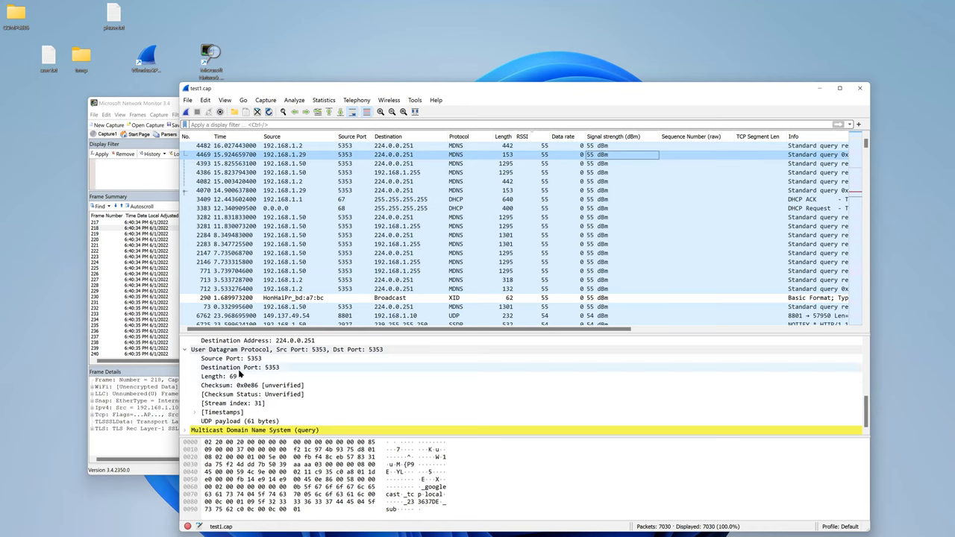
Step: Collapse packet 4469's UDP details, expand its IEEE 802.11 Data and 802.11 radio information, and select the signal strength field
left_click(185, 349)
double_click(206, 369)
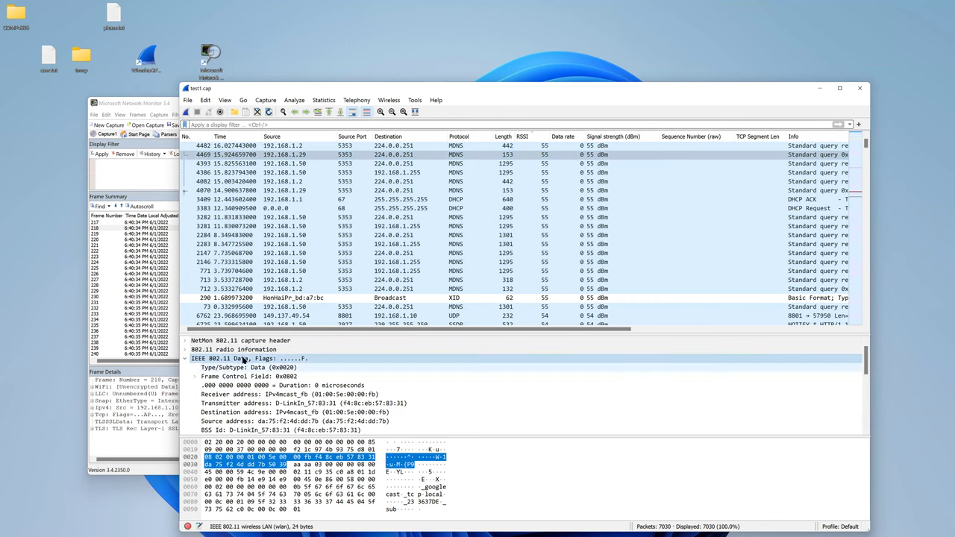
double_click(231, 350)
left_click(271, 377)
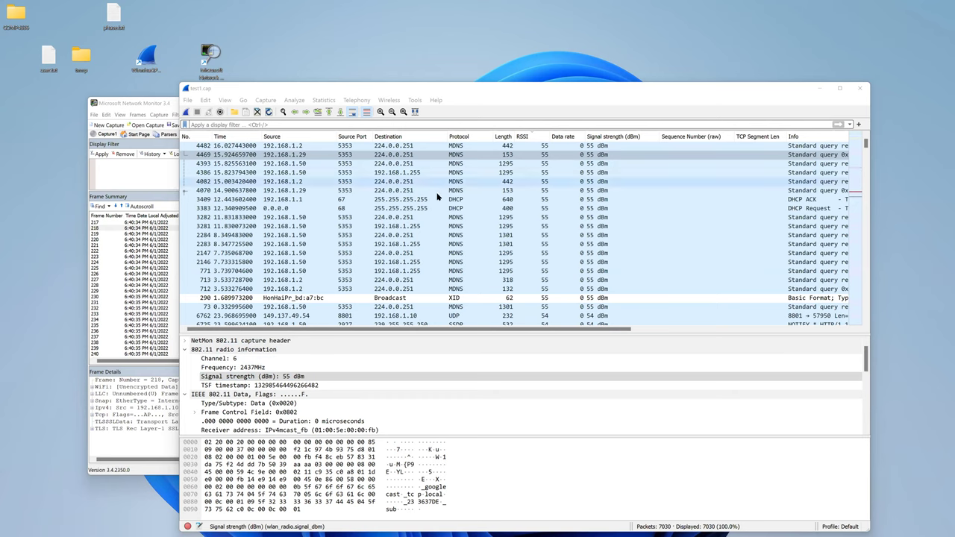
Step: Reposition the Wireshark window and compare the RSSI and signal strength columns for packets 4070 and 4482
left_click_drag(460, 94, 486, 79)
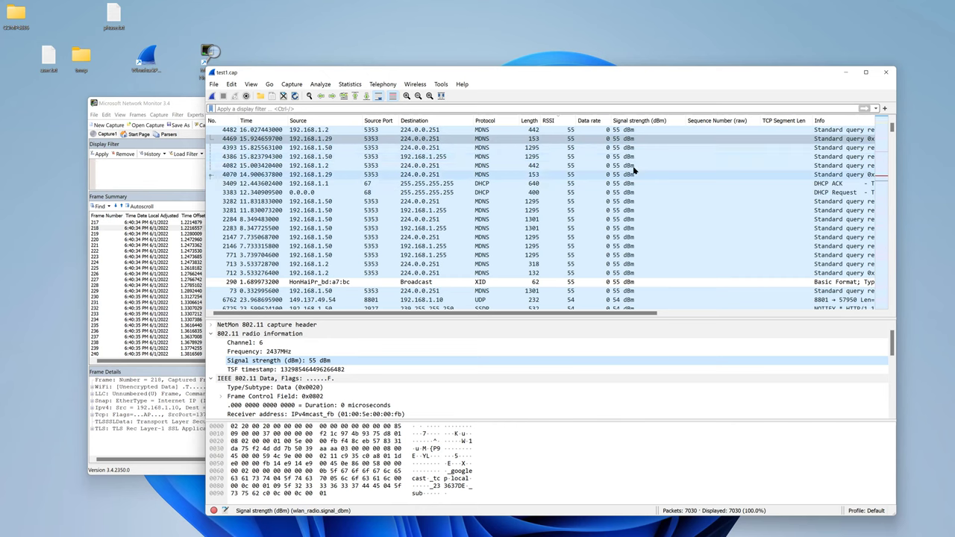
left_click(571, 175)
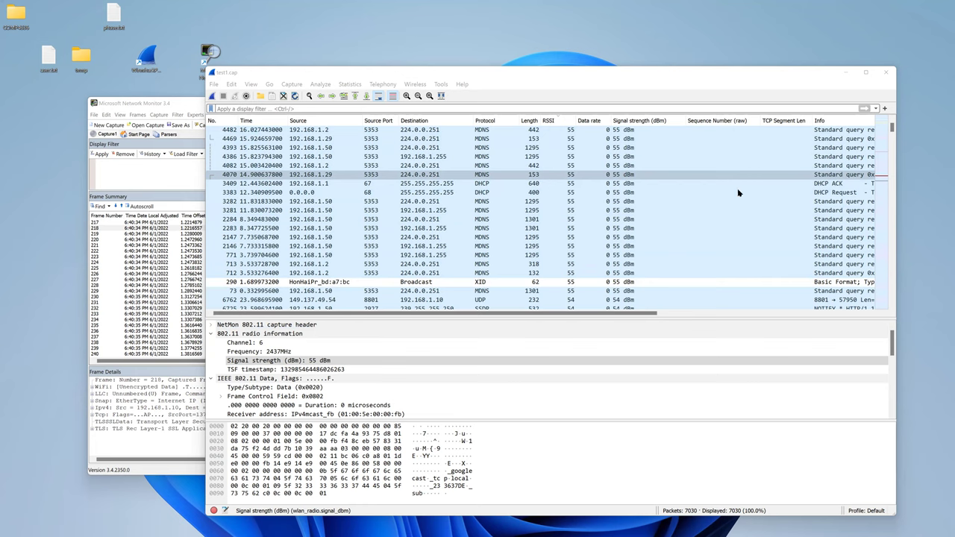
left_click(630, 130)
left_click(571, 133)
left_click(627, 131)
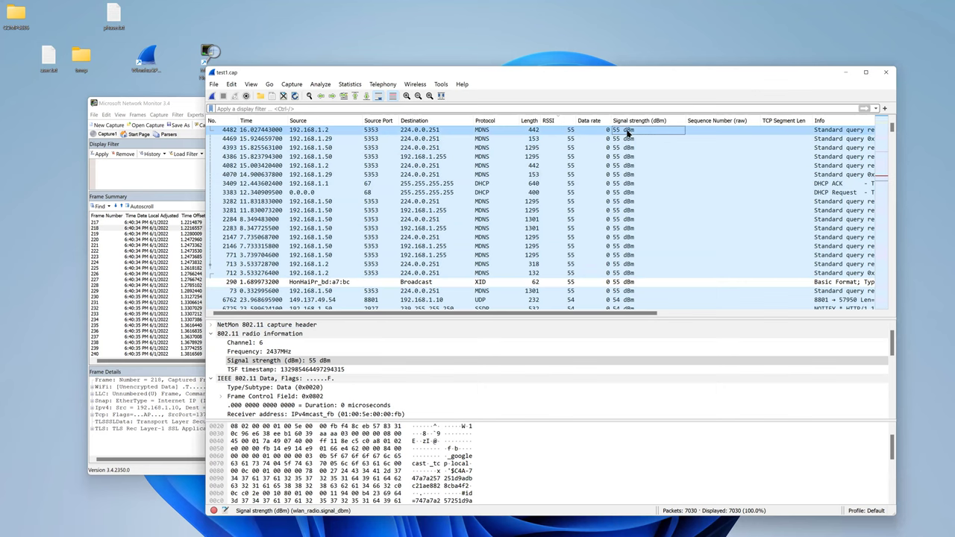
left_click(569, 133)
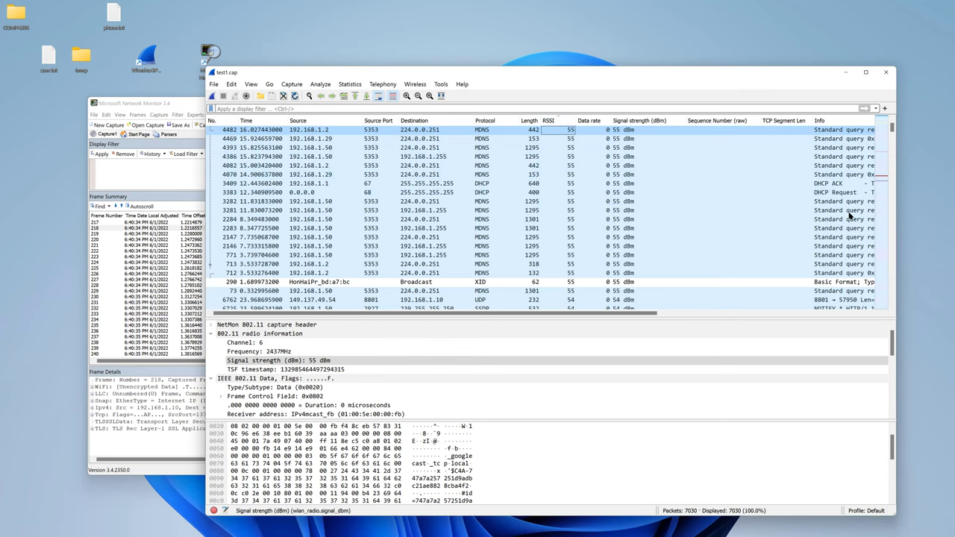
Step: Select packet 1821 and examine the channel and signal strength fields in its 802.11 radio information
scroll(625, 216, "down", 8)
left_click(618, 247)
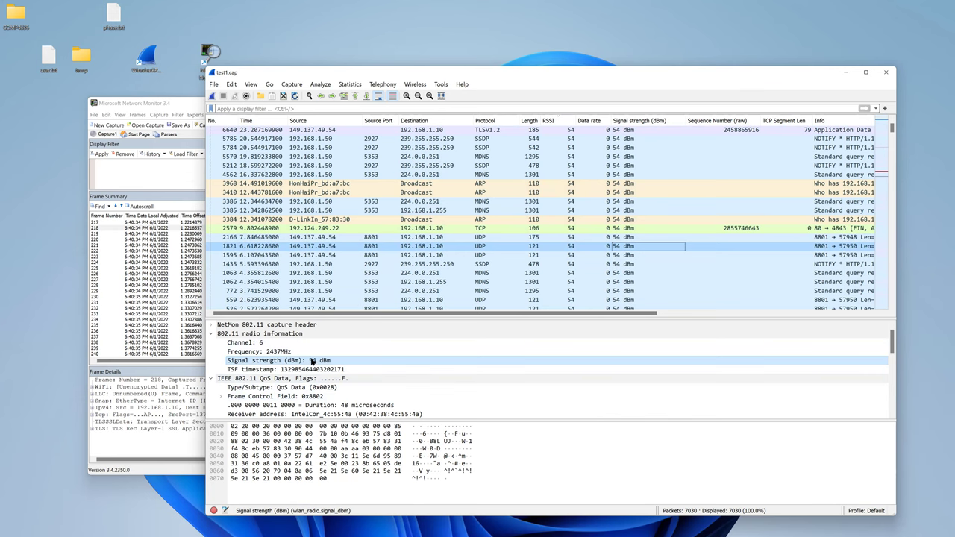
left_click(318, 344)
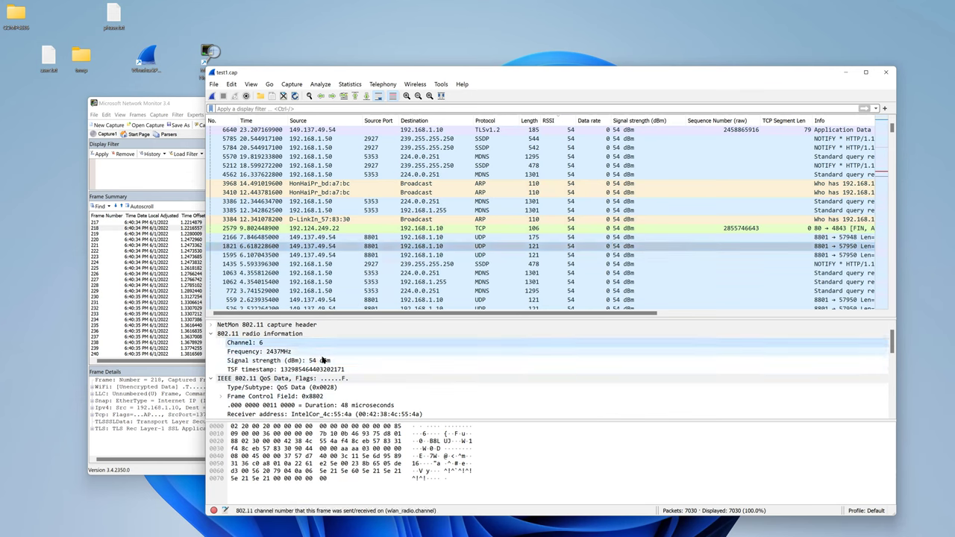
left_click(317, 362)
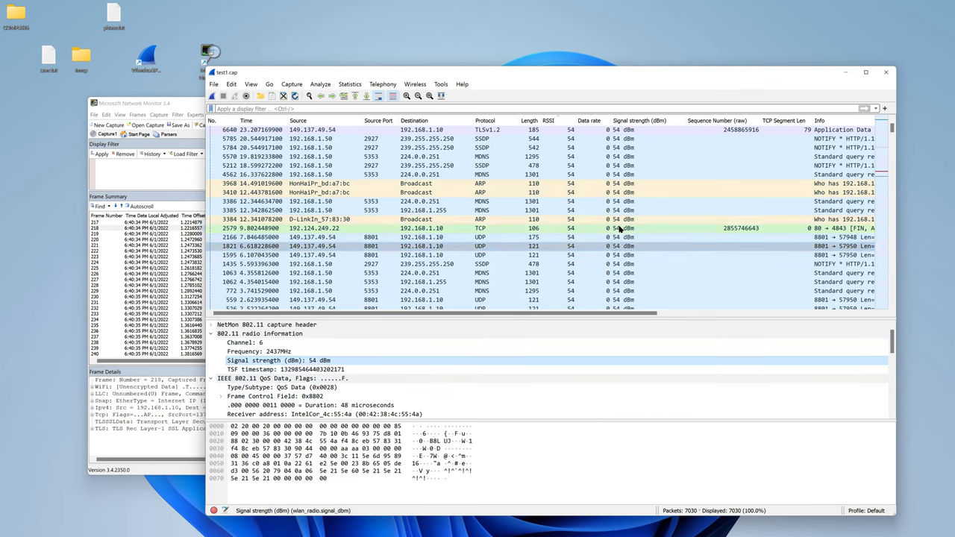
Step: Return to the start of the packet list and compare the RSSI and signal strength of packets 7025 and 4561
scroll(574, 141, "up", 10)
scroll(574, 139, "up", 3)
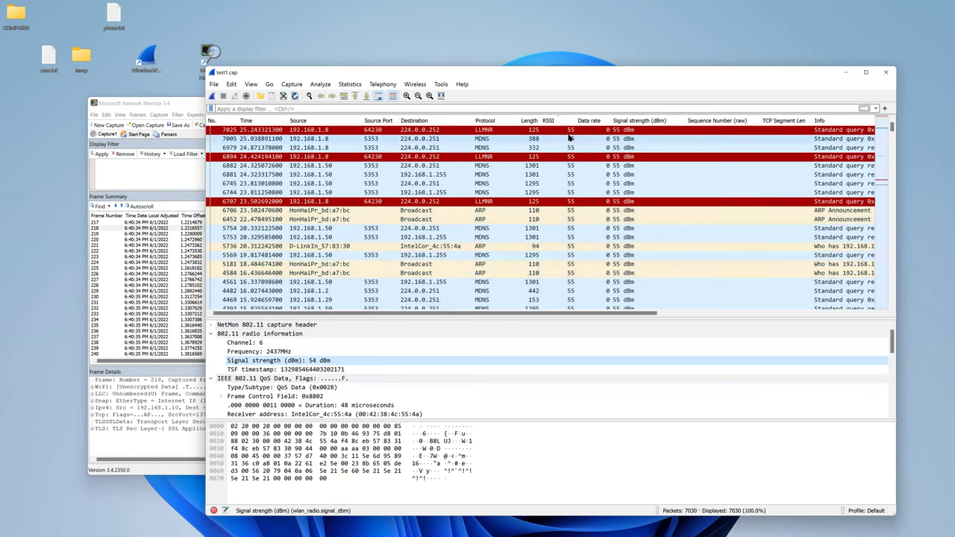
left_click(571, 139)
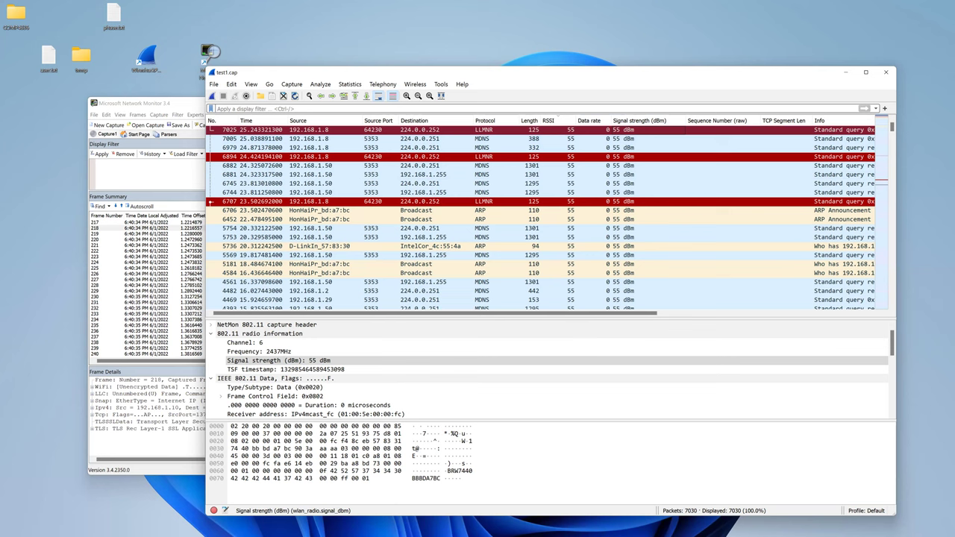
scroll(724, 261, "down", 3)
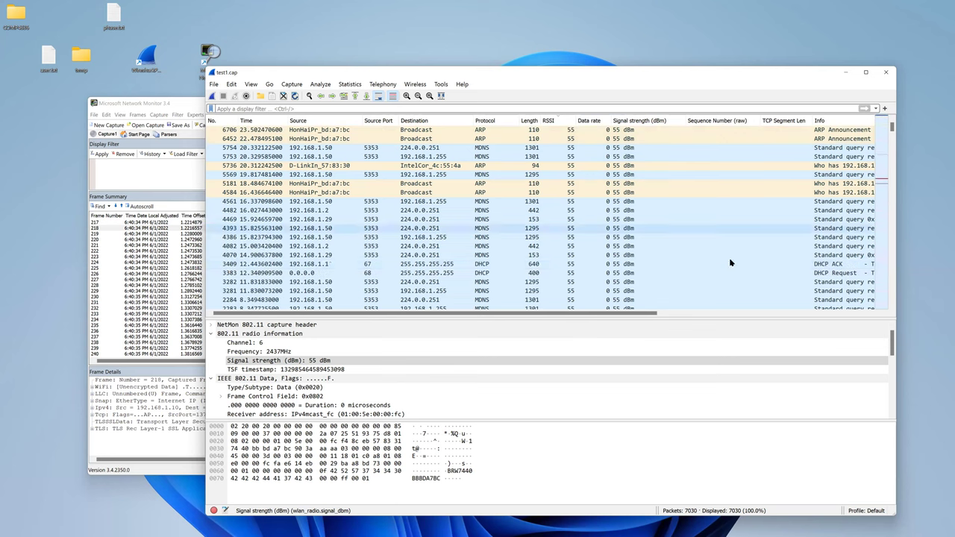
left_click(628, 208)
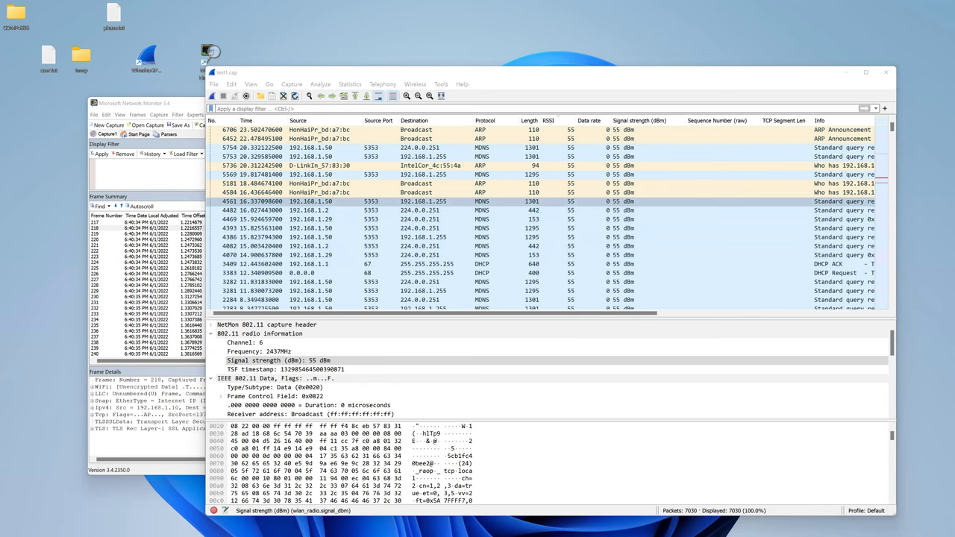
left_click(623, 201)
left_click(275, 361)
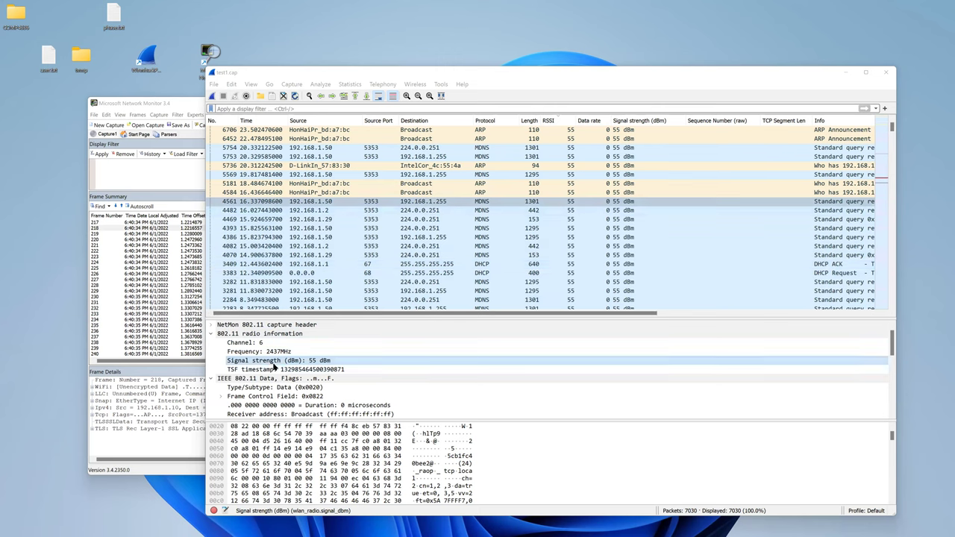
left_click(678, 106)
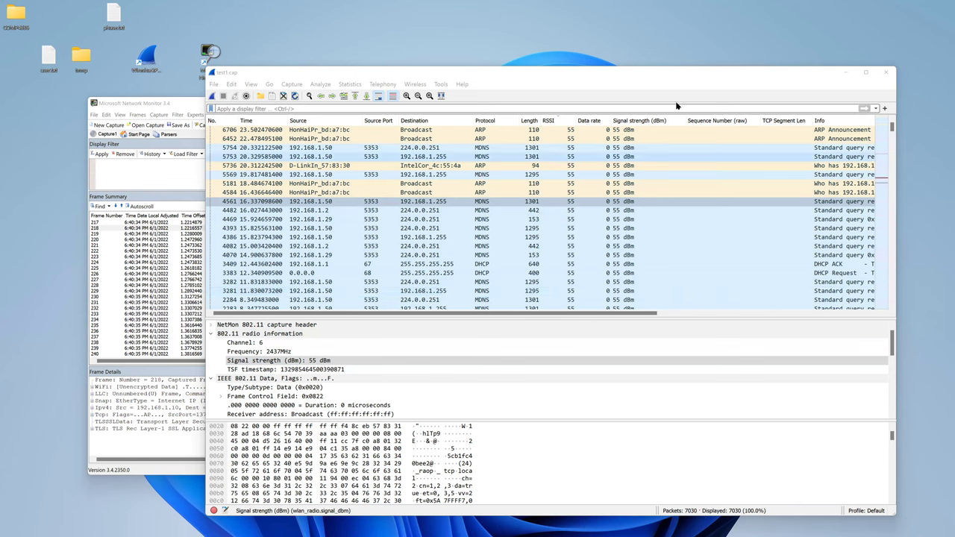
left_click(627, 219)
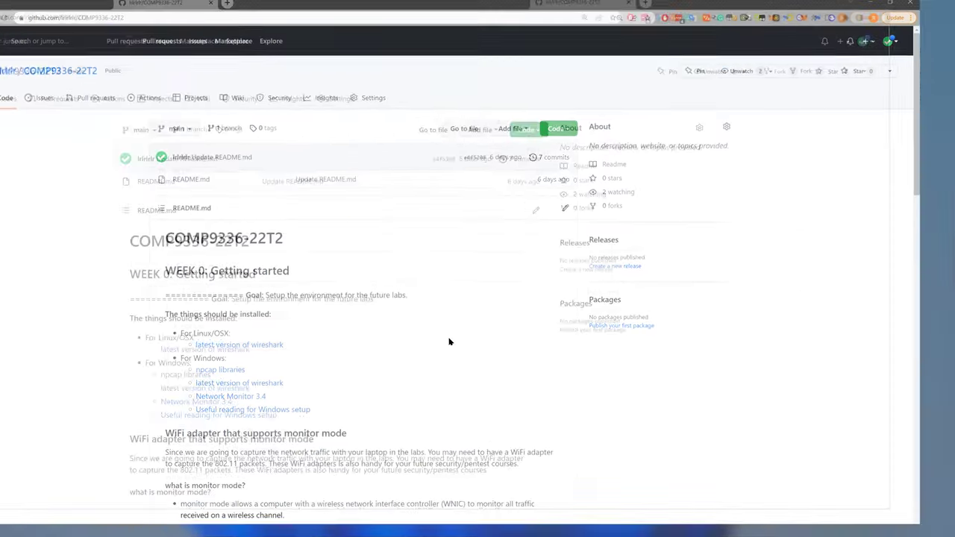
Step: Switch to the browser's COMP9336-22T2 README and highlight the list of USB WiFi adapters that support monitor mode
scroll(478, 336, "down", 15)
scroll(491, 330, "down", 5)
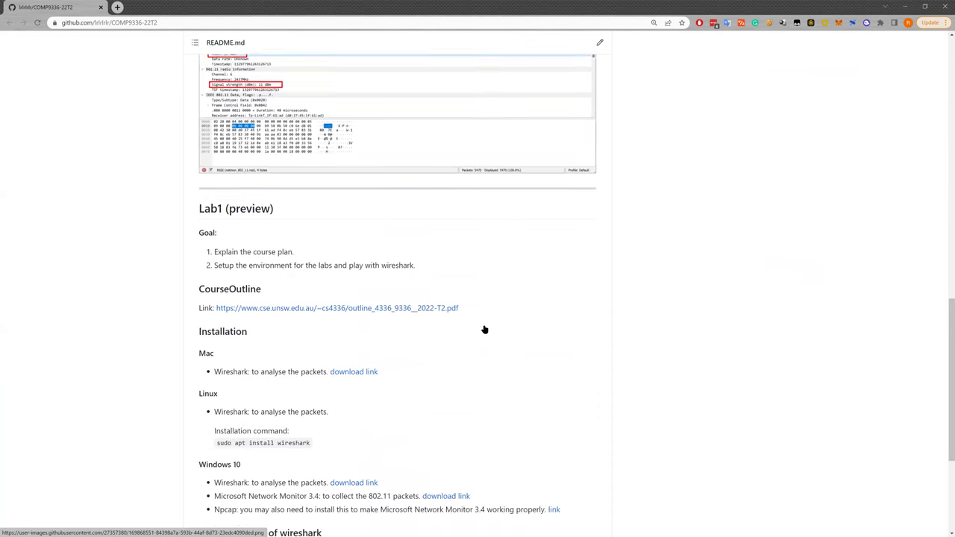
scroll(493, 337, "up", 9)
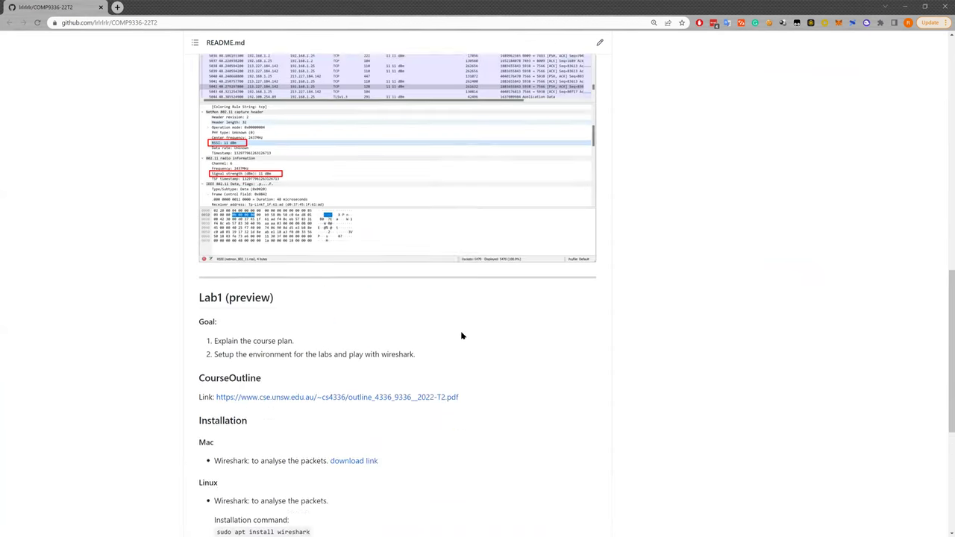
scroll(241, 255, "up", 1)
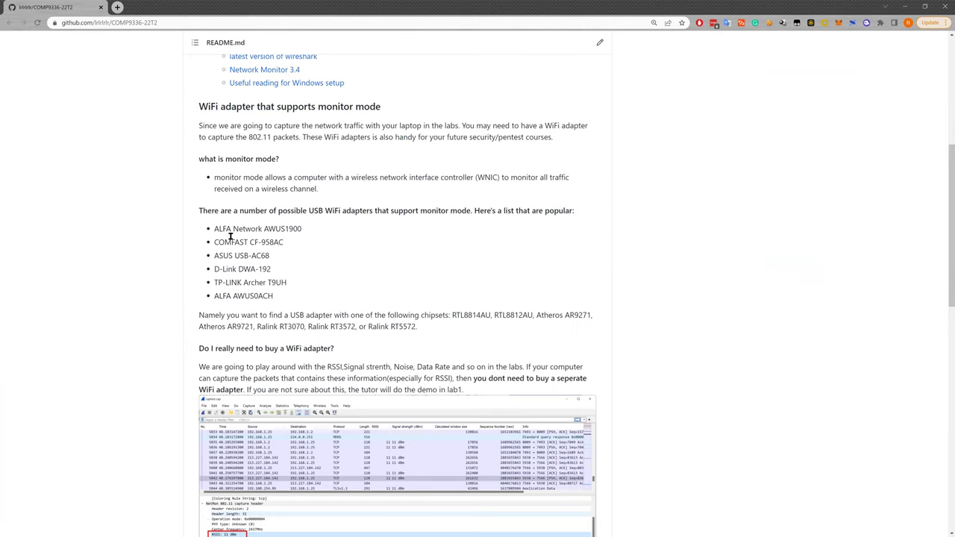
left_click_drag(211, 233, 306, 290)
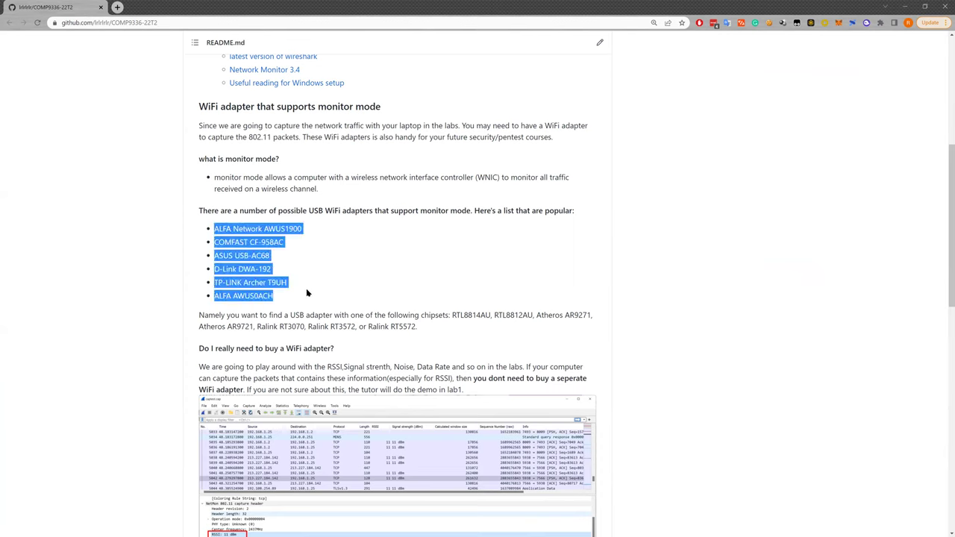
left_click(315, 298)
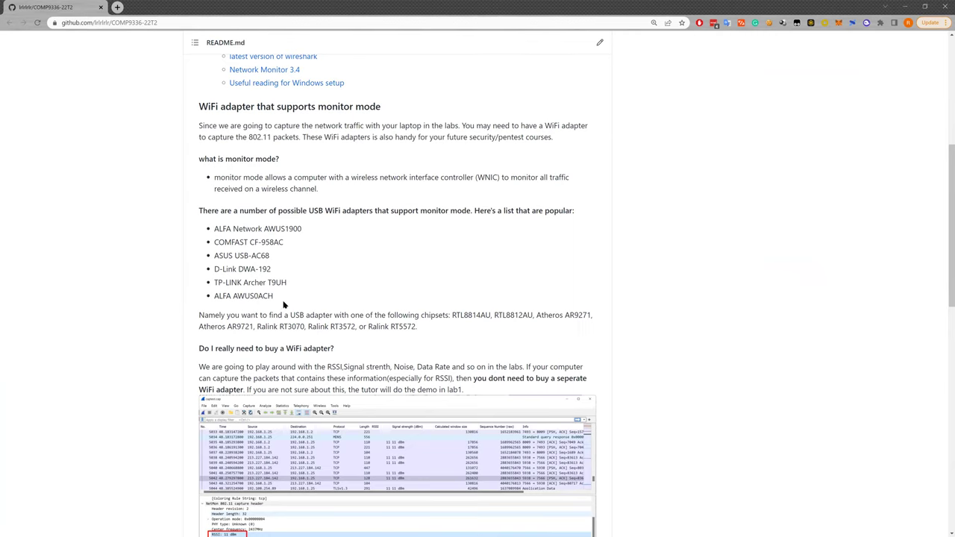
Step: Highlight the compatible chipsets from RTL8814AU to Ralink RT5572 and review the adapter section of the README
left_click_drag(451, 315, 430, 330)
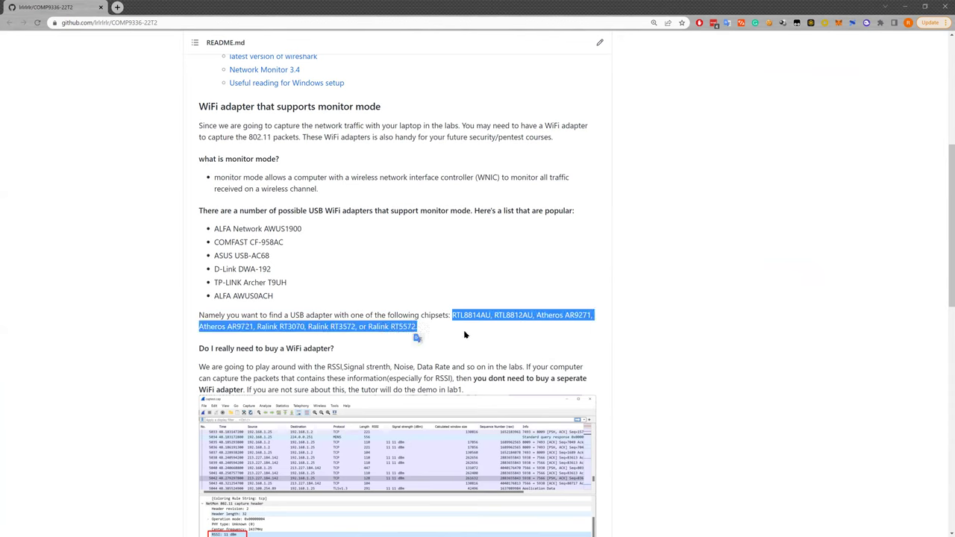
left_click(443, 329)
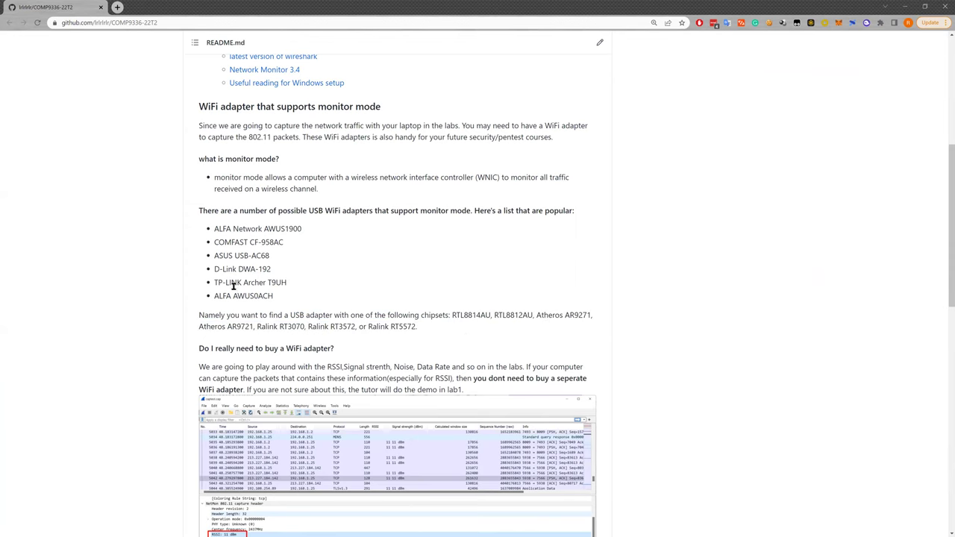
scroll(261, 258, "down", 2)
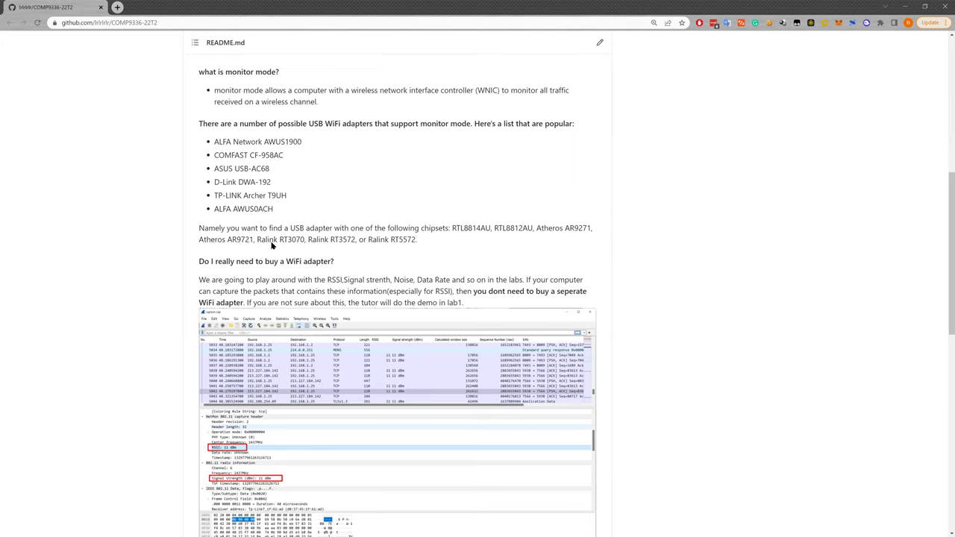
scroll(258, 194, "up", 1)
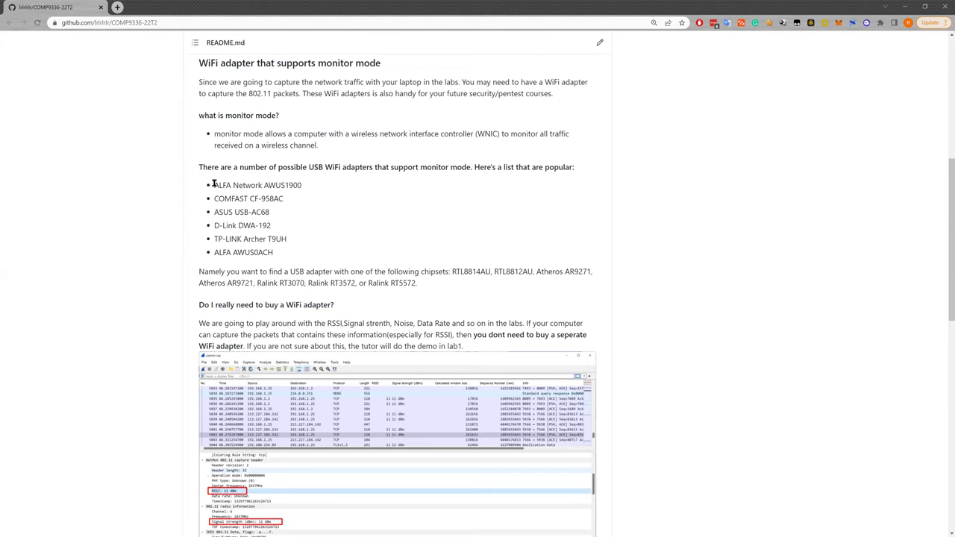
Step: Copy "TP-LINK Archer T9UH" from the adapter list and search Google for it in a new tab
left_click_drag(214, 237, 286, 239)
key("ctrl+c")
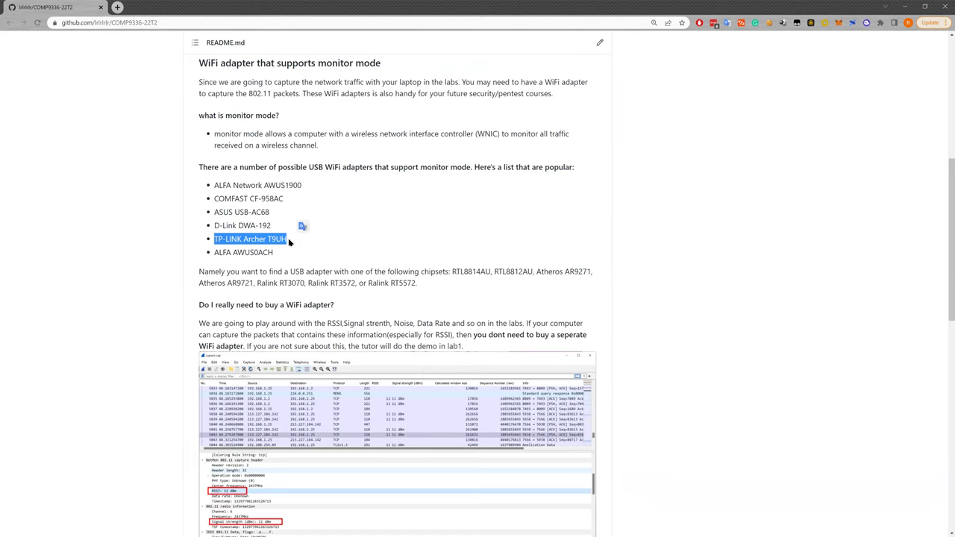
left_click(286, 242)
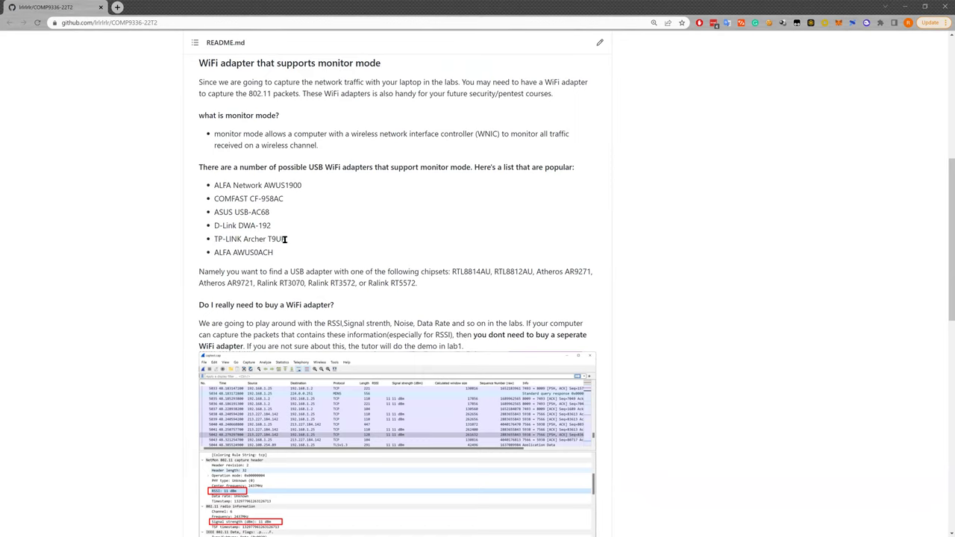
key("ctrl+t")
key("ctrl+v")
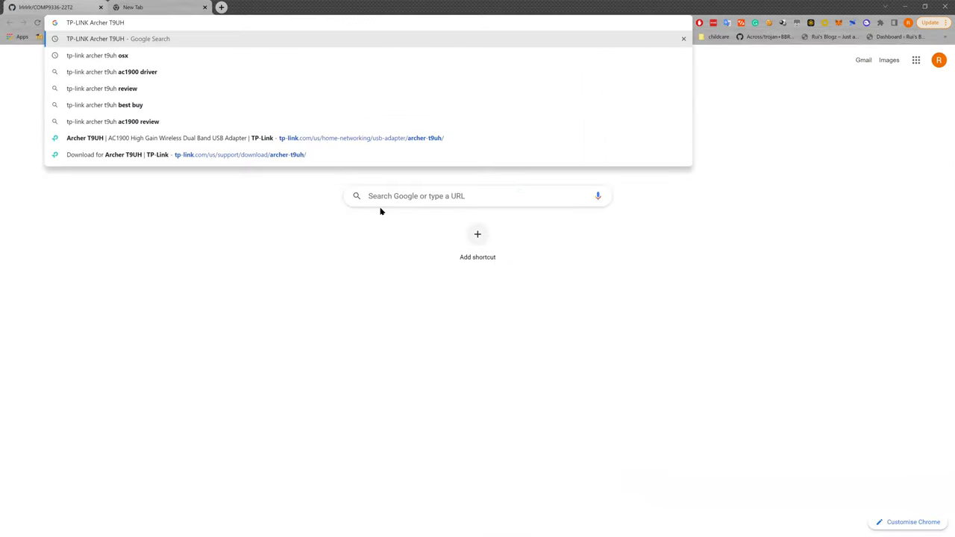
key("Return")
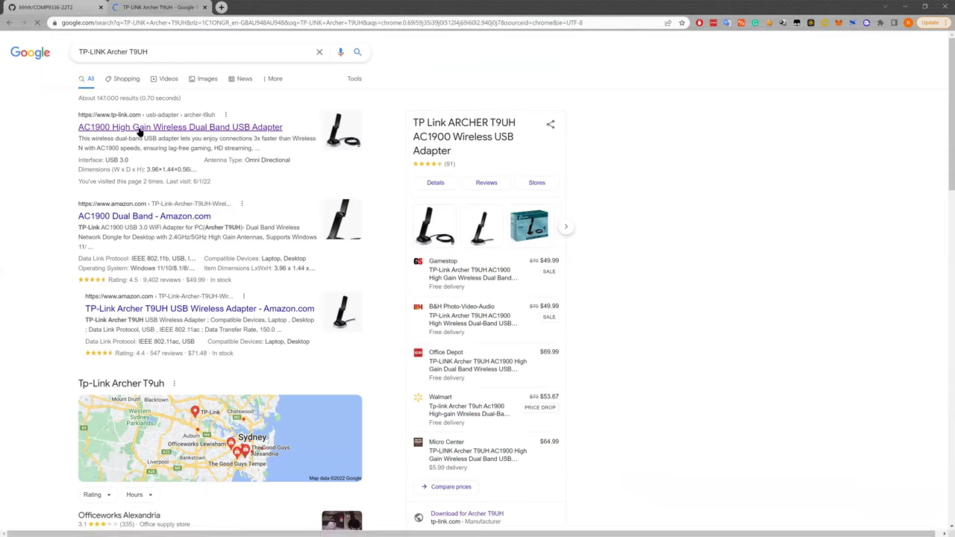
Step: Open TP-Link's Archer T9UH product page from the results and go to its support page with the driver downloads
left_click(130, 133)
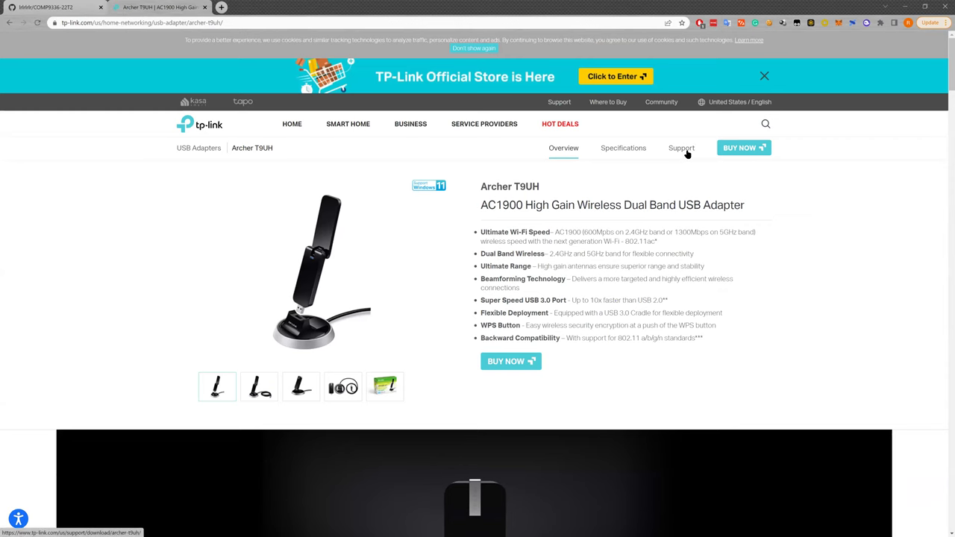
left_click(686, 152)
scroll(438, 342, "down", 2)
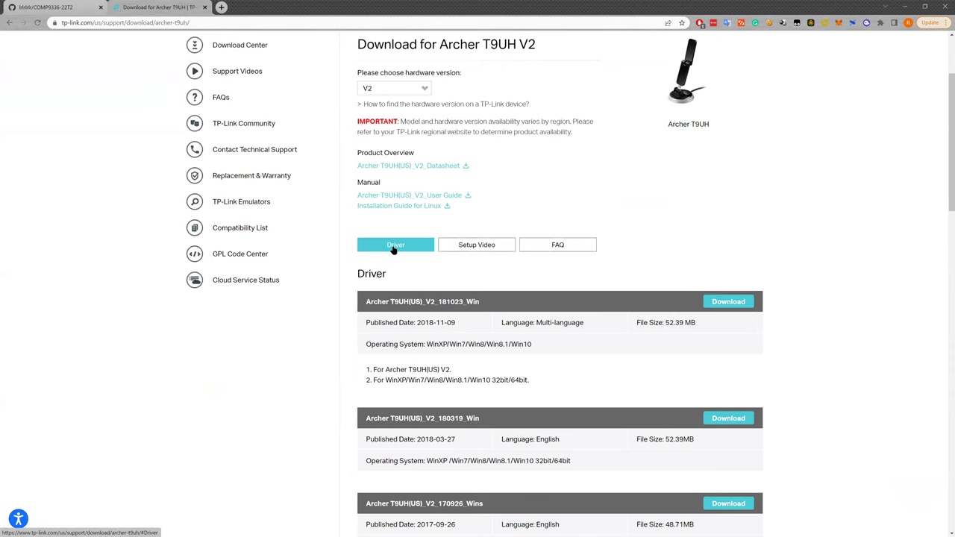
Step: Check the operating systems supported by the Archer T9UH(US)_V2_181023_Win driver by highlighting its Windows versions
scroll(394, 250, "down", 1)
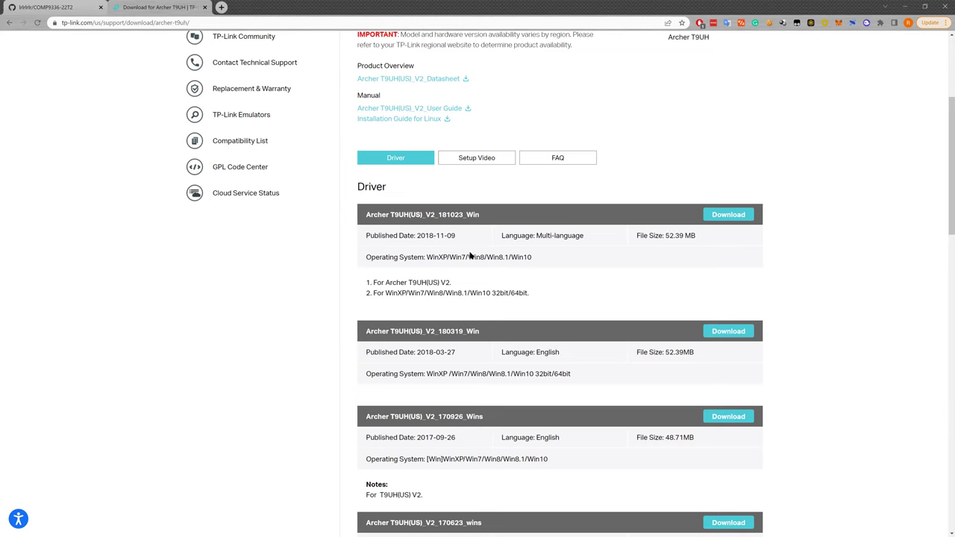
scroll(483, 268, "down", 1)
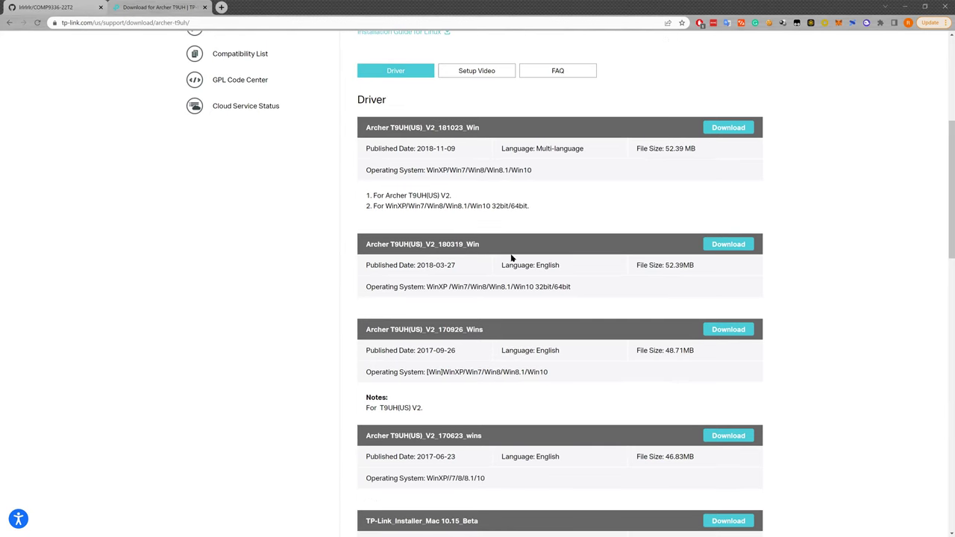
left_click_drag(532, 171, 426, 179)
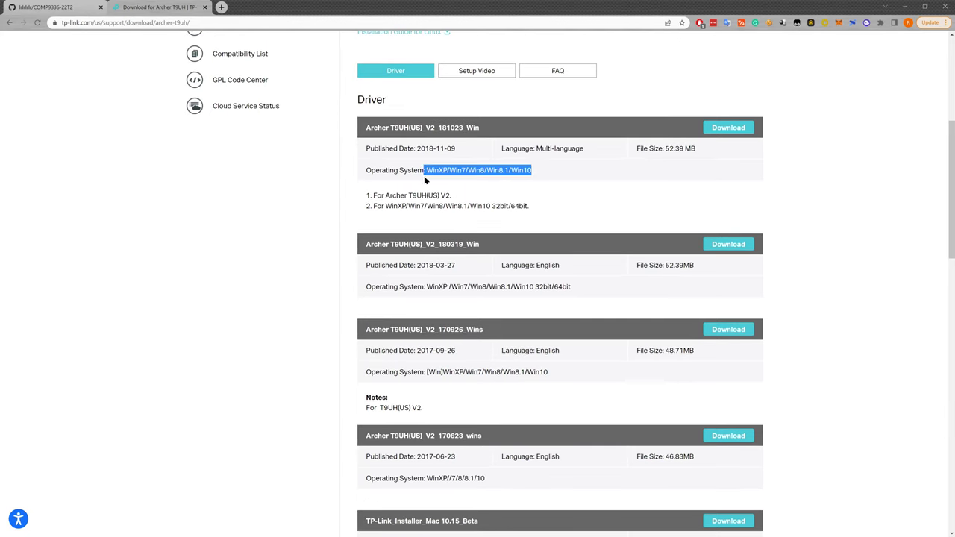
left_click(507, 198)
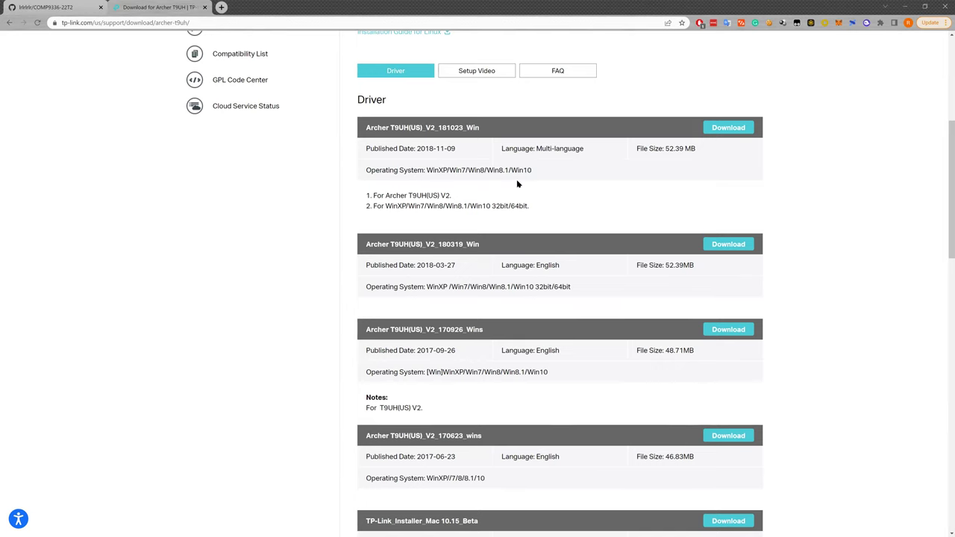
Step: Find the TP-Link_Installer_Mac 10.15_Beta driver and highlight its supported operating system, Mac OS 10.15
scroll(517, 184, "down", 4)
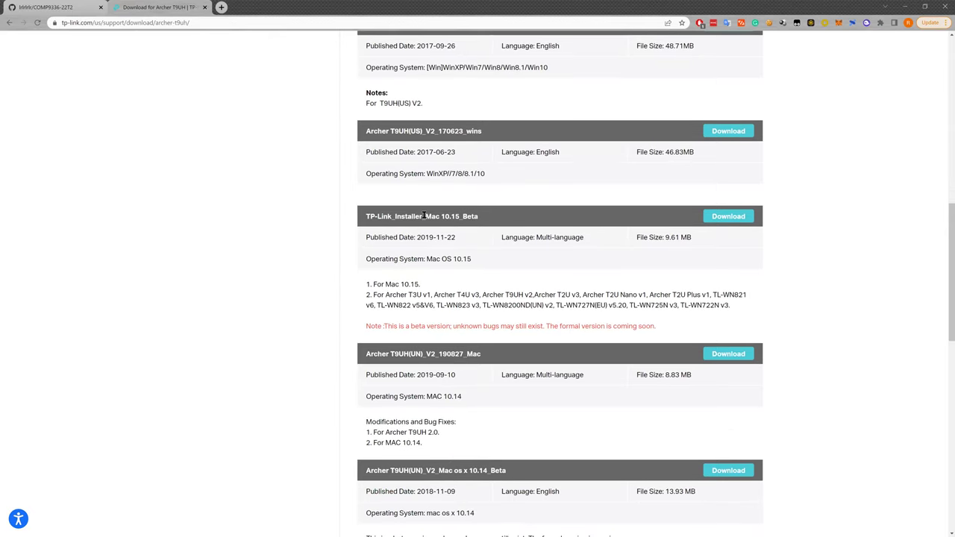
left_click_drag(427, 259, 483, 261)
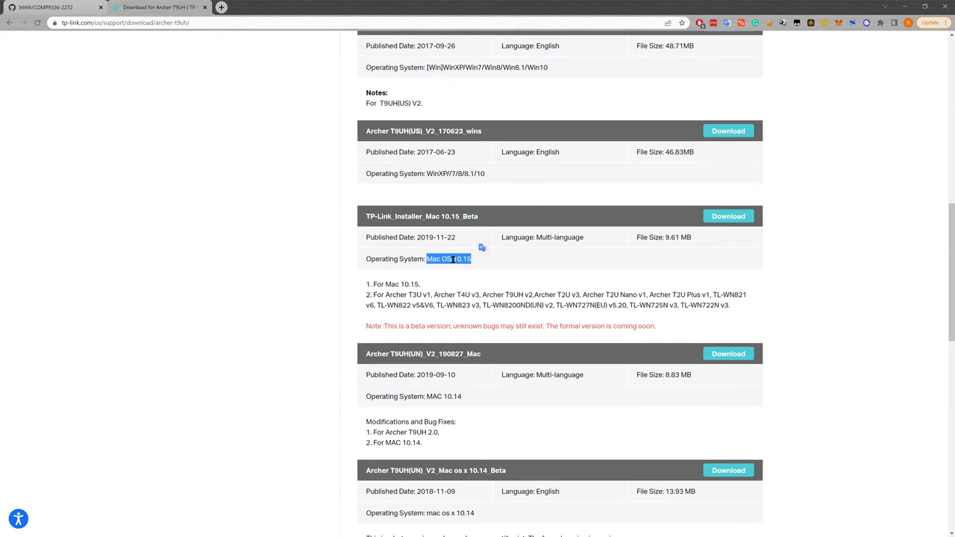
left_click(457, 259)
left_click(451, 259)
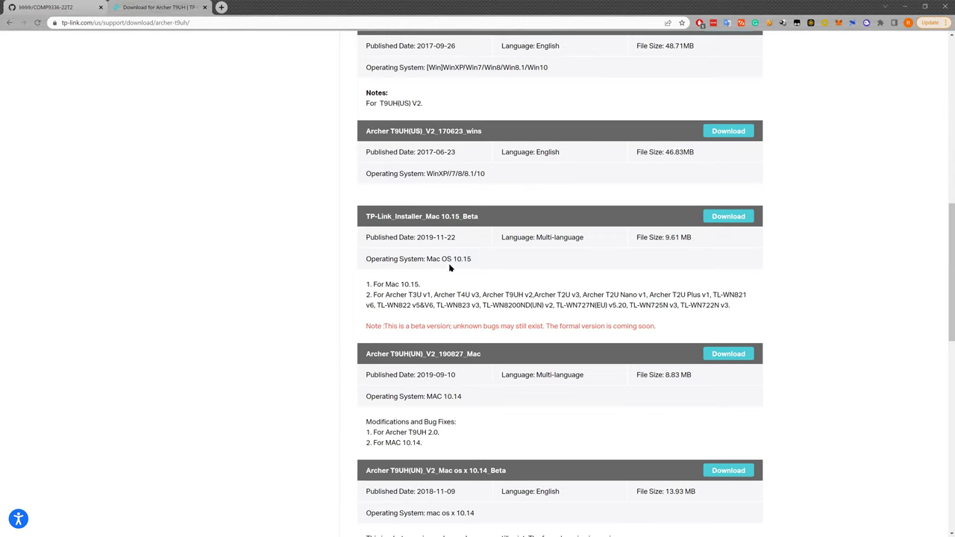
left_click_drag(426, 259, 472, 259)
left_click(459, 270)
Step: Copy "COMFAST CF-958AC" from the README's adapter list and search Google for it in a new tab
left_click(60, 7)
triple_click(271, 198)
key("ctrl+c")
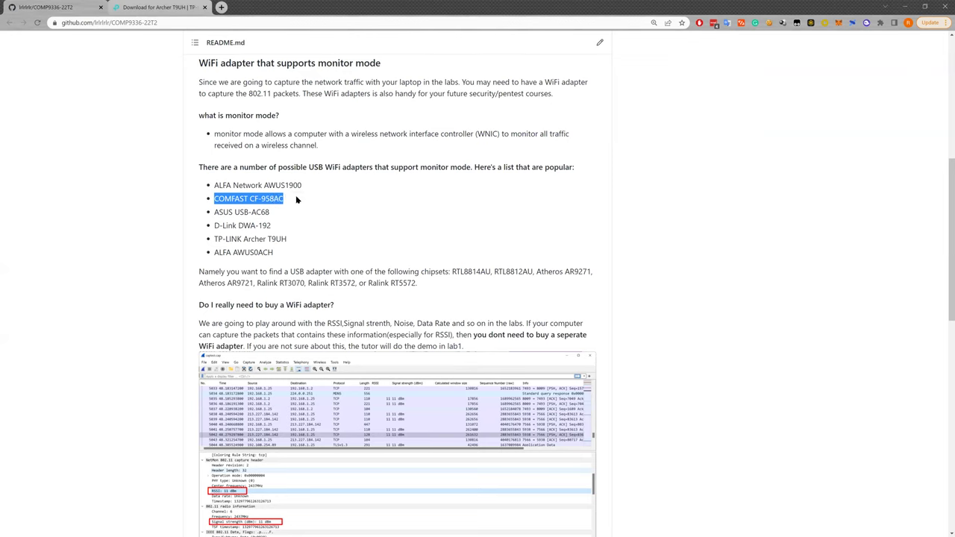
left_click(220, 6)
key("ctrl+v")
key("Return")
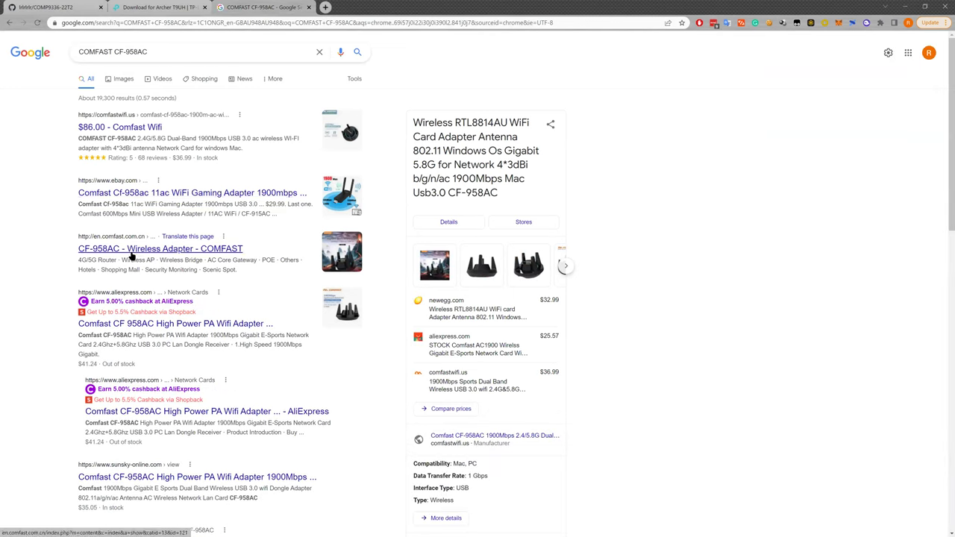
Step: Copy "ASUS USB-AC68" from the README's adapter list and search Google for it in a new tab
left_click(74, 11)
left_click_drag(215, 212, 306, 216)
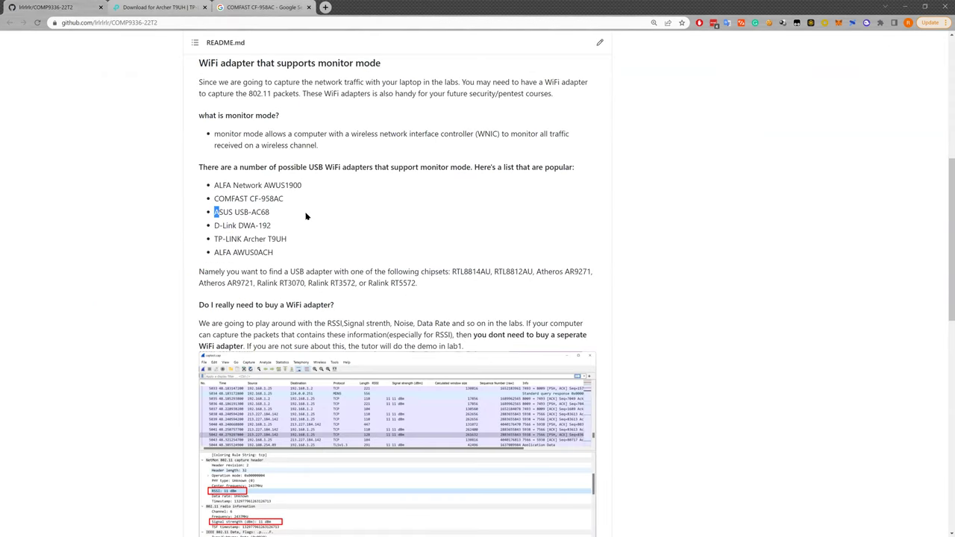
key("ctrl+c")
key("ctrl+t")
key("ctrl+v")
key("Return")
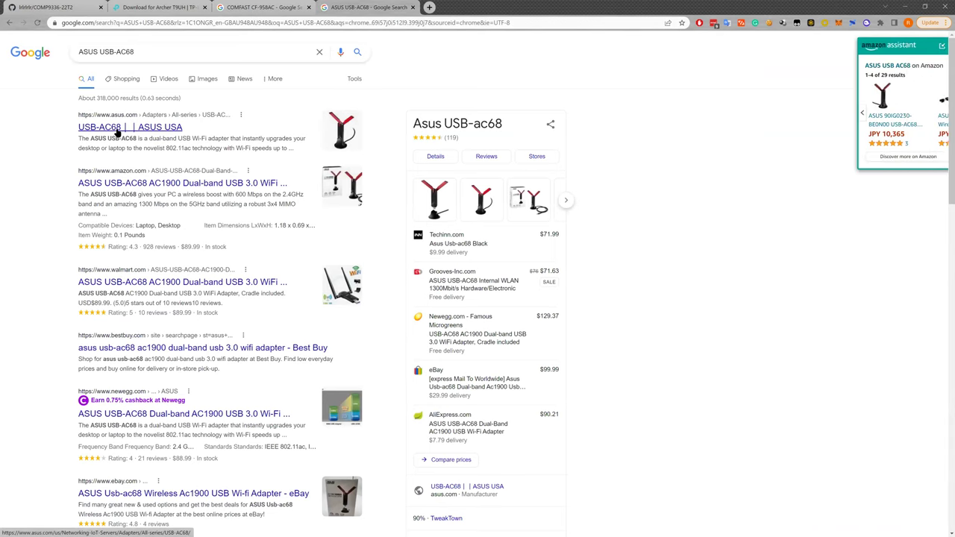
Step: Open the ASUS USB-AC68 product page from the results, accept cookies, and go to its support page's driver and tools section
left_click(117, 128)
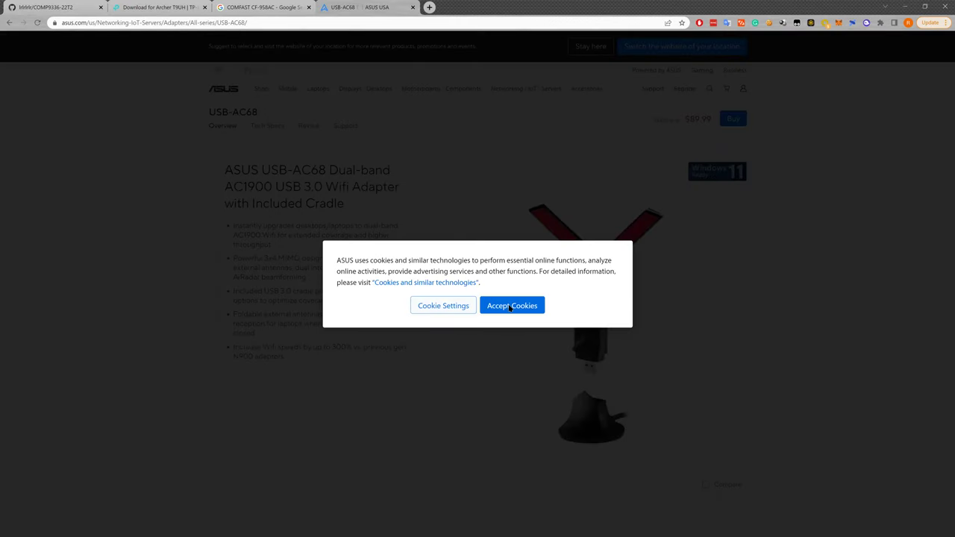
left_click(508, 305)
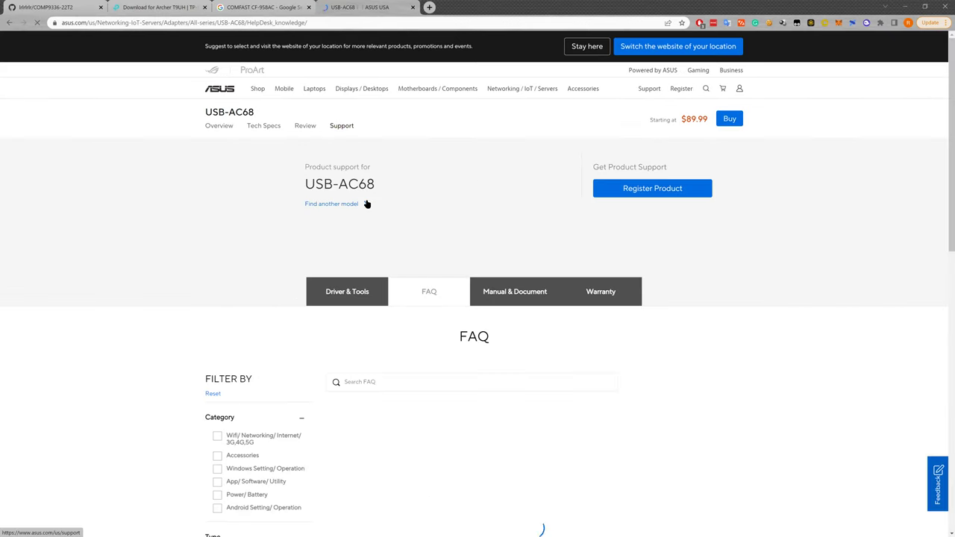
left_click(356, 292)
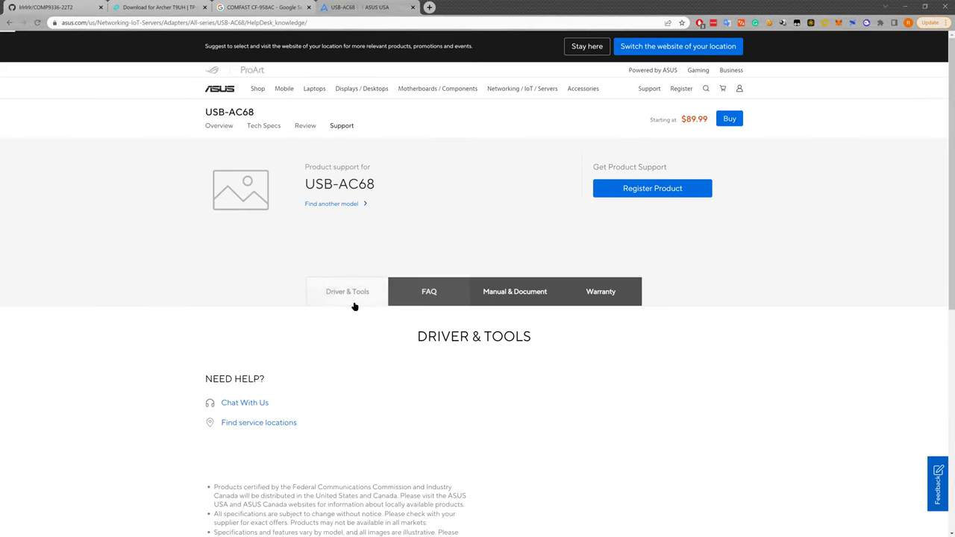
Step: Choose MAC OS as the driver's operating system and highlight the supported Mac version in the driver package description
scroll(373, 302, "down", 2)
left_click(422, 259)
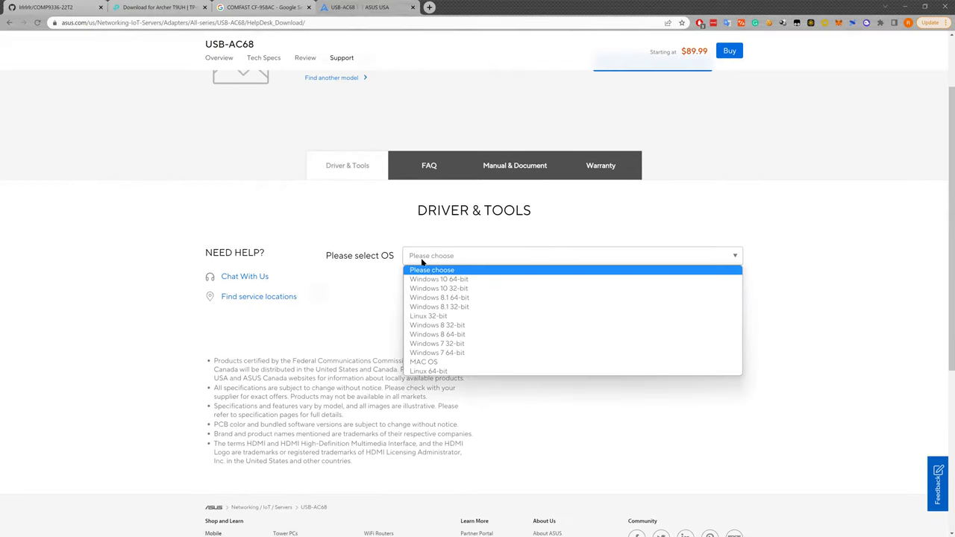
left_click(431, 362)
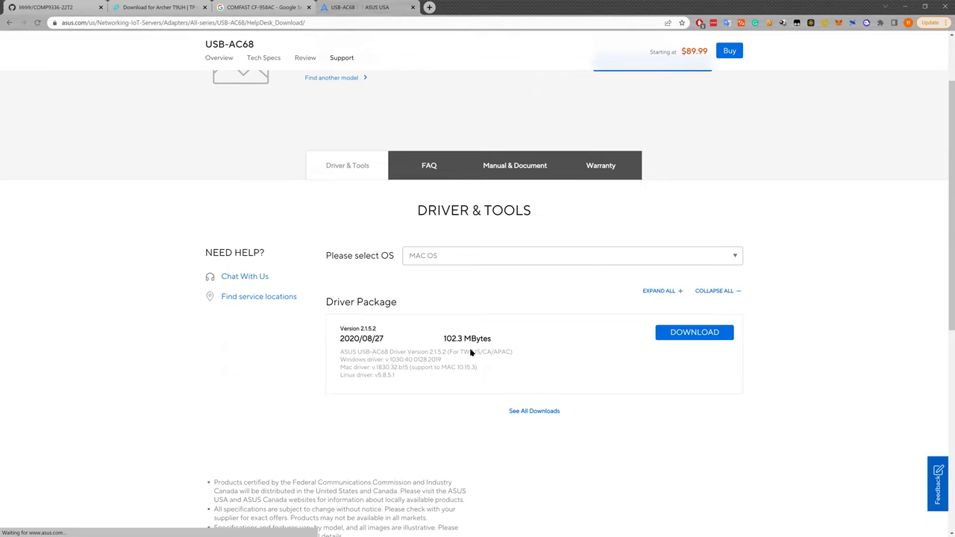
double_click(360, 338)
left_click(380, 340)
left_click_drag(411, 367, 467, 375)
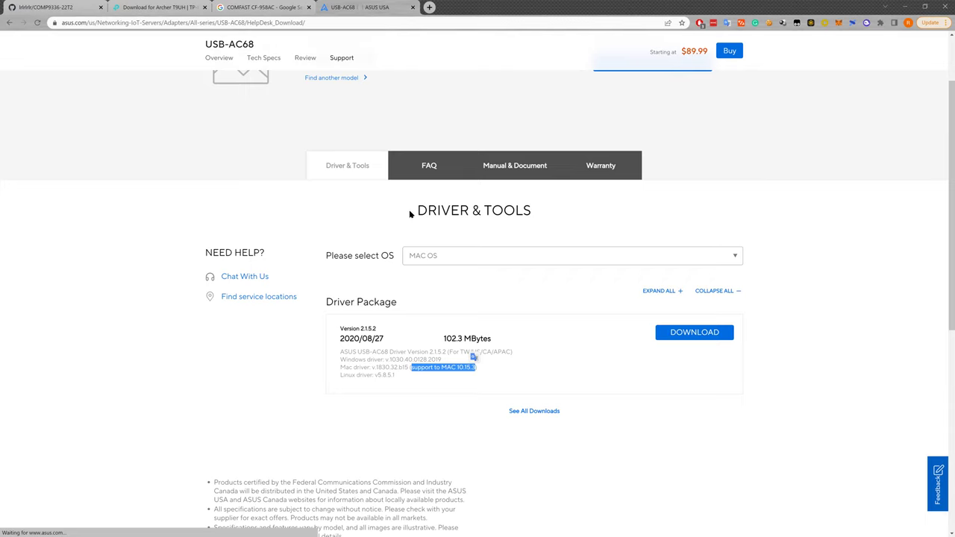
Step: Switch the USB-AC68 driver's operating system selection to Windows 10 64-bit
left_click(438, 354)
left_click(437, 257)
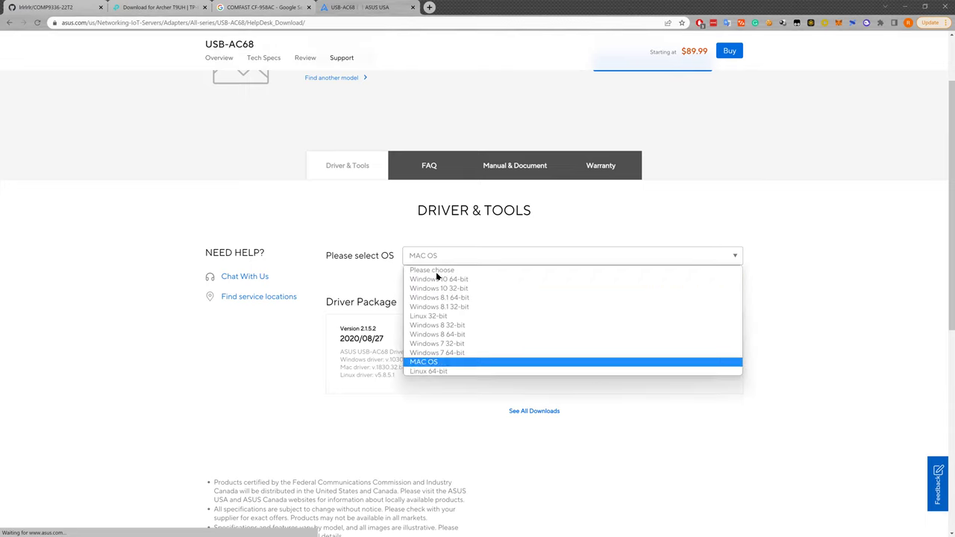
left_click(446, 280)
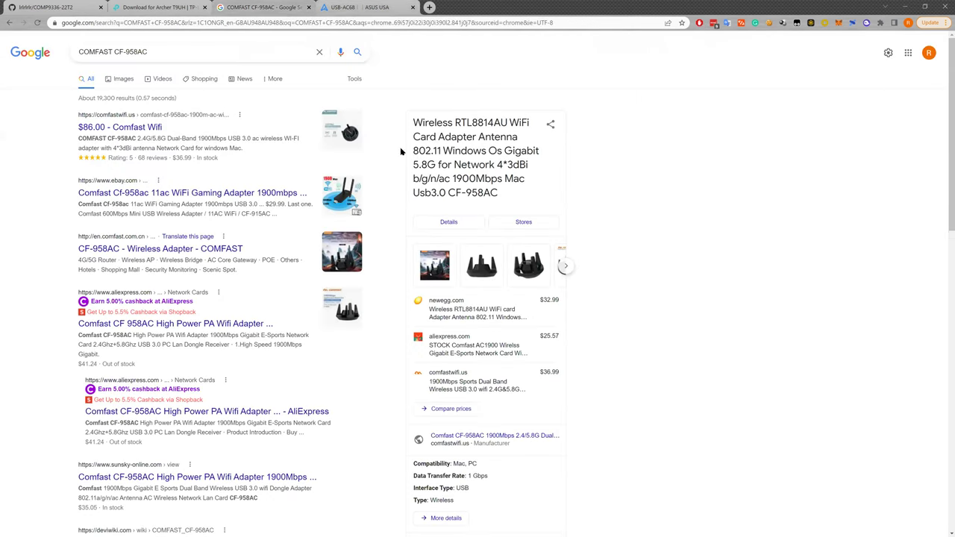
Step: Revisit the Archer T9UH driver downloads and return to the README's list of WiFi adapters
left_click(169, 6)
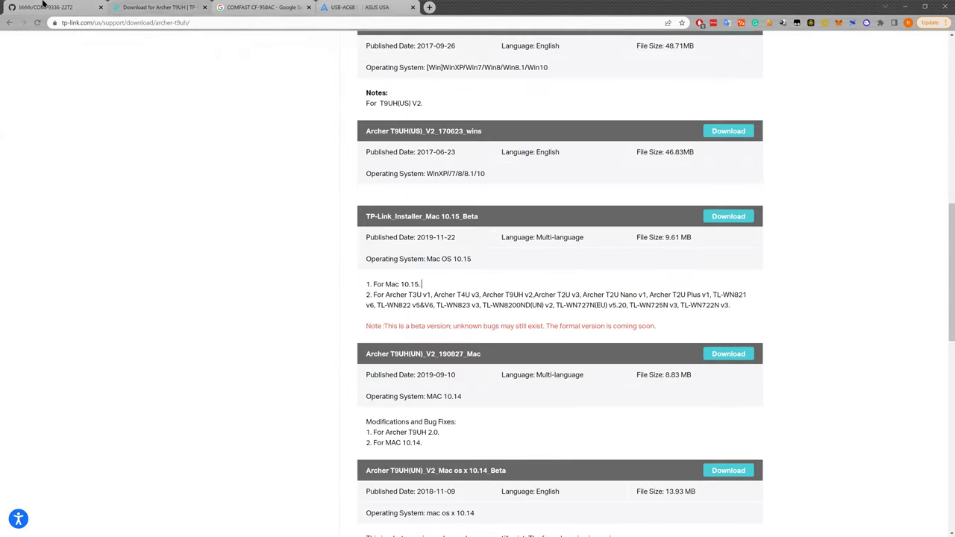
left_click(43, 7)
left_click(240, 256)
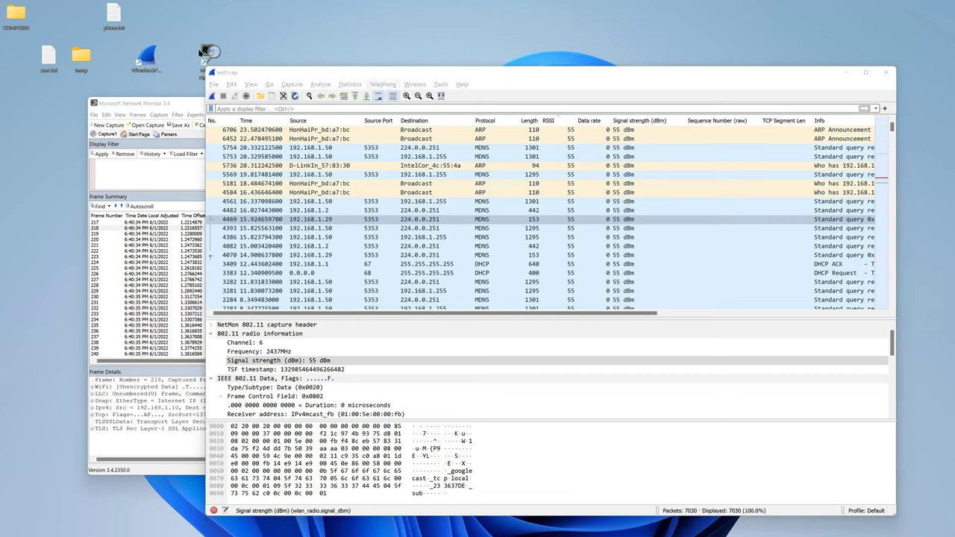
Step: Switch to Microsoft Network Monitor, create a new capture, and return to the start page with the network selection
left_click(162, 105)
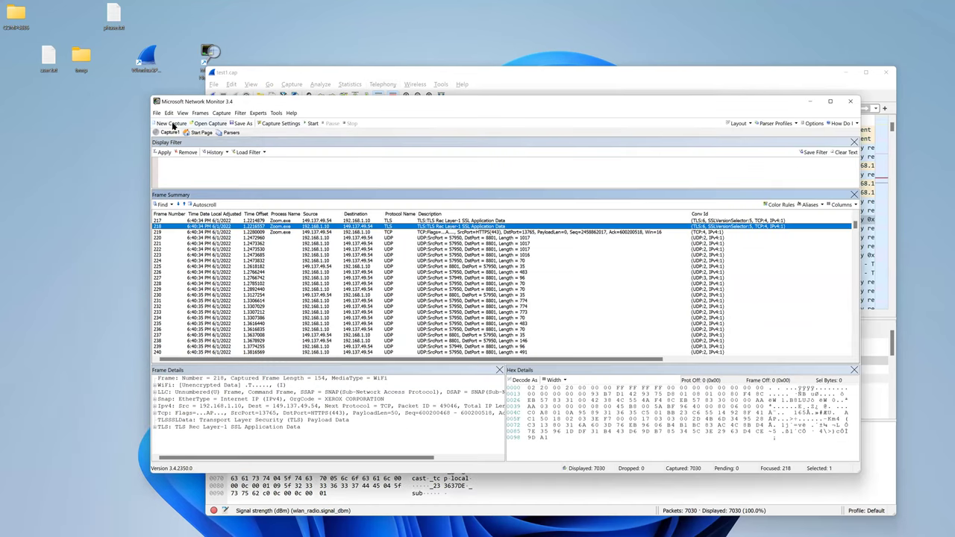
left_click(172, 124)
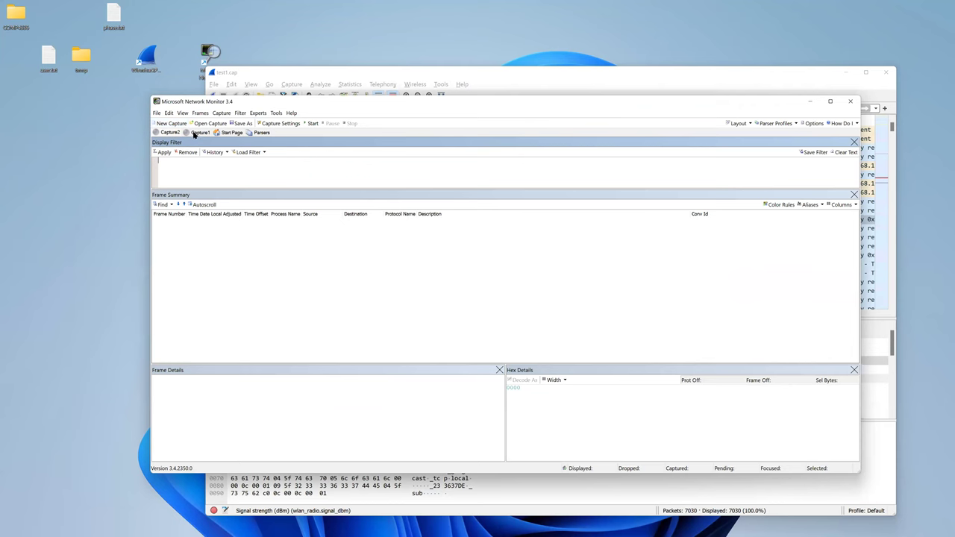
left_click(226, 132)
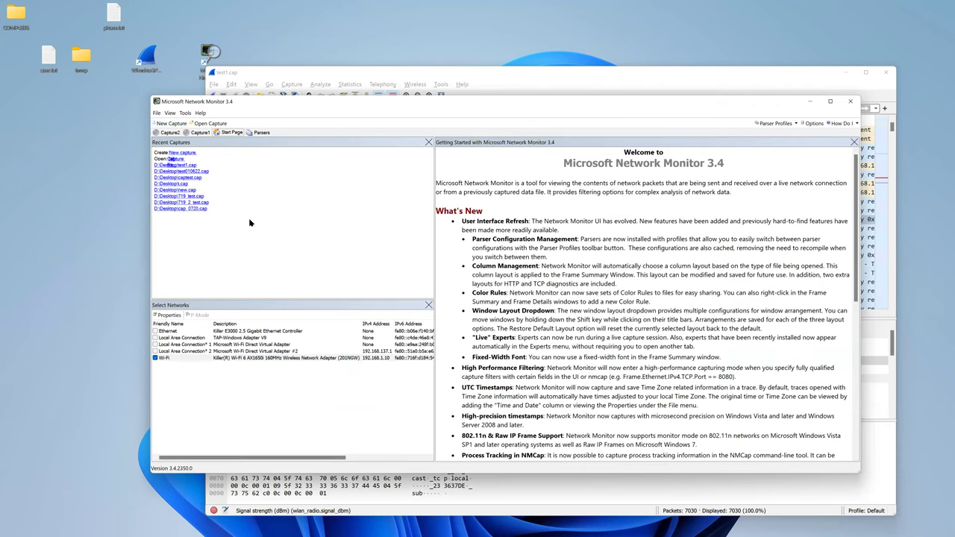
Step: Keep the Wi-Fi adapter selected for capturing and review its network interface configuration
left_click(163, 361)
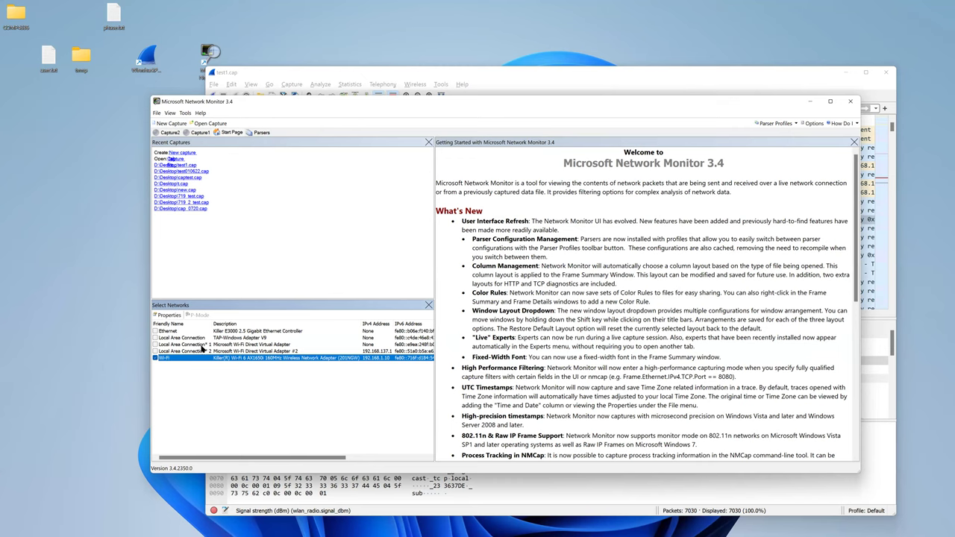
double_click(157, 360)
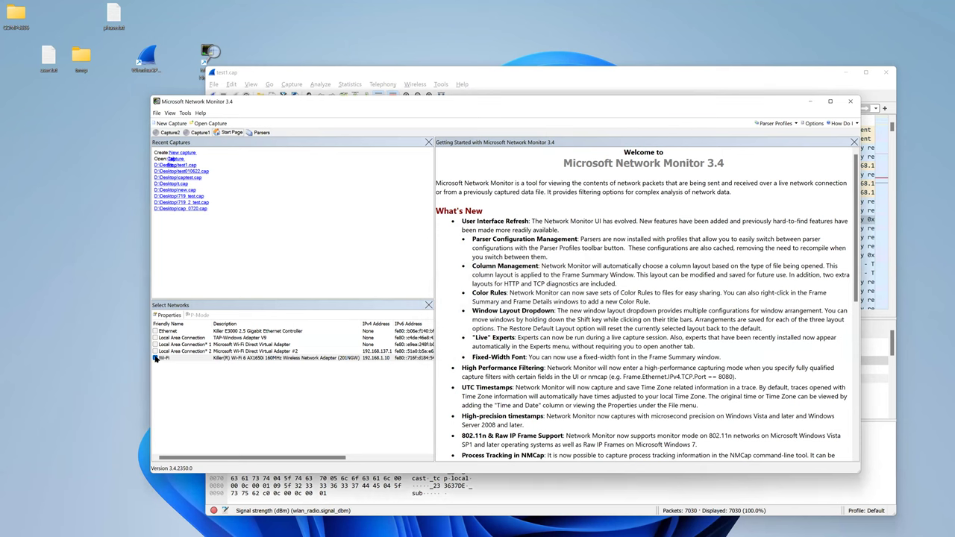
double_click(182, 360)
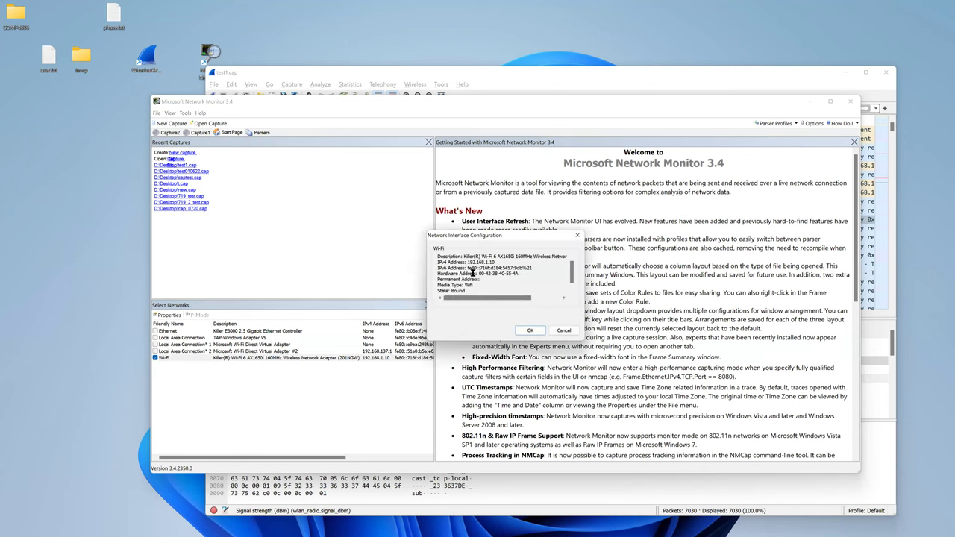
scroll(474, 278, "down", 1)
left_click(530, 330)
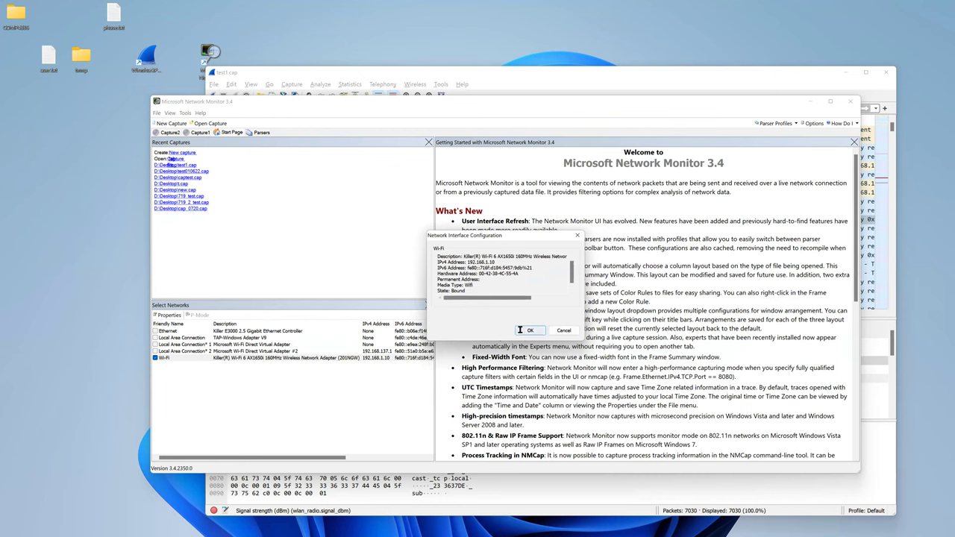
Step: Create another new capture, record live Wi-Fi traffic while browsing the incoming frames, and stop the recording
left_click(167, 124)
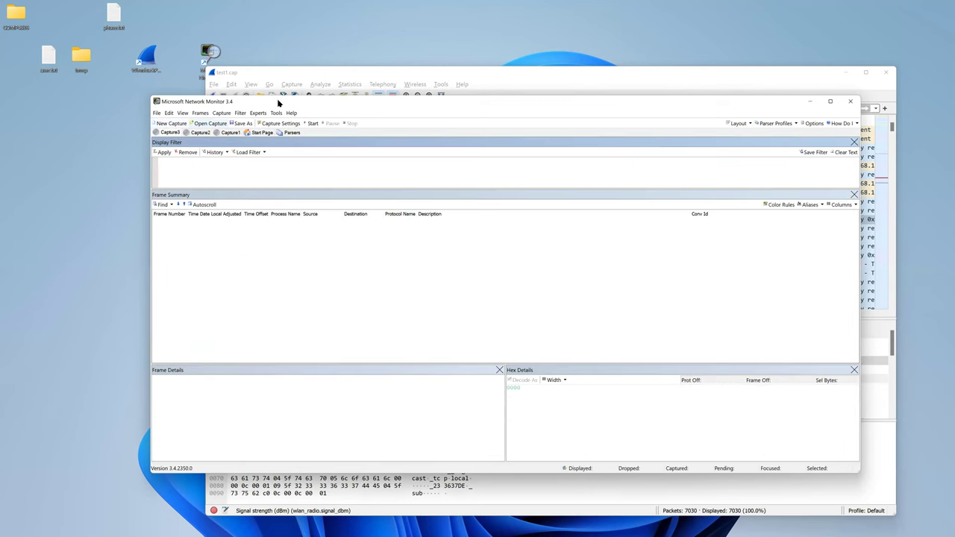
left_click(311, 124)
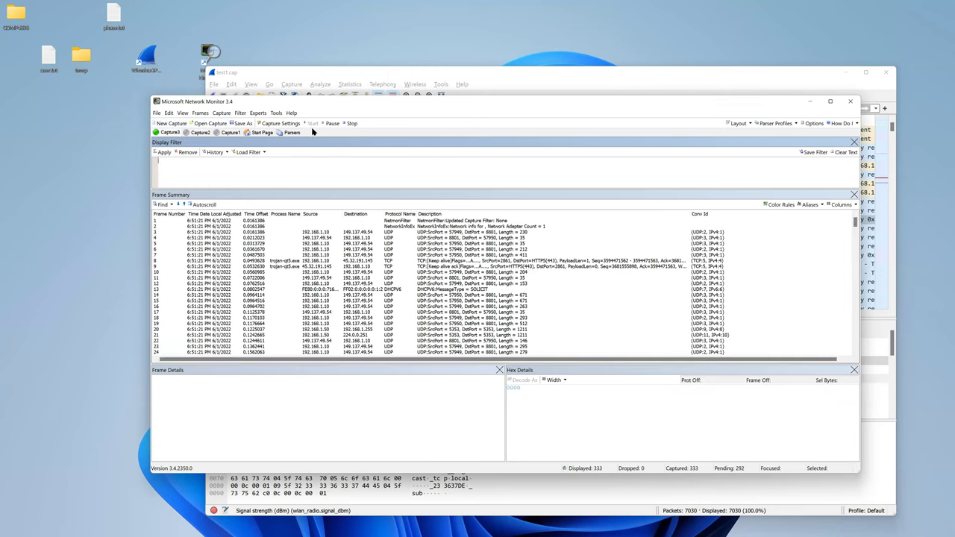
left_click_drag(856, 224, 844, 359)
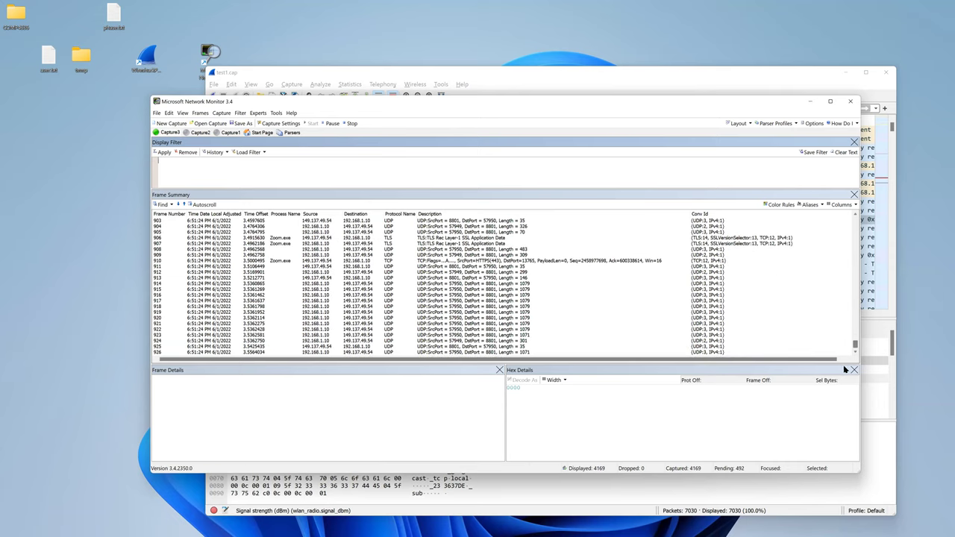
left_click(851, 238)
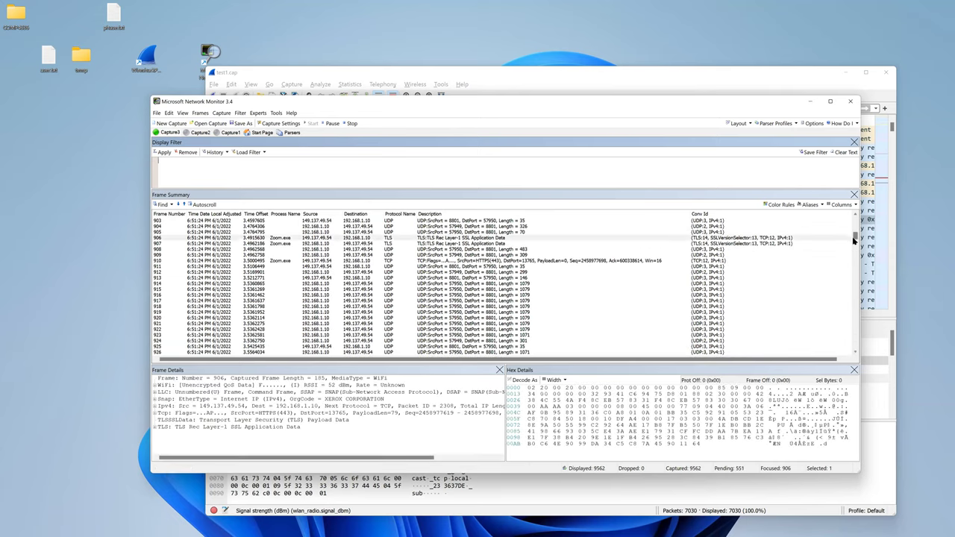
left_click_drag(855, 237, 855, 299)
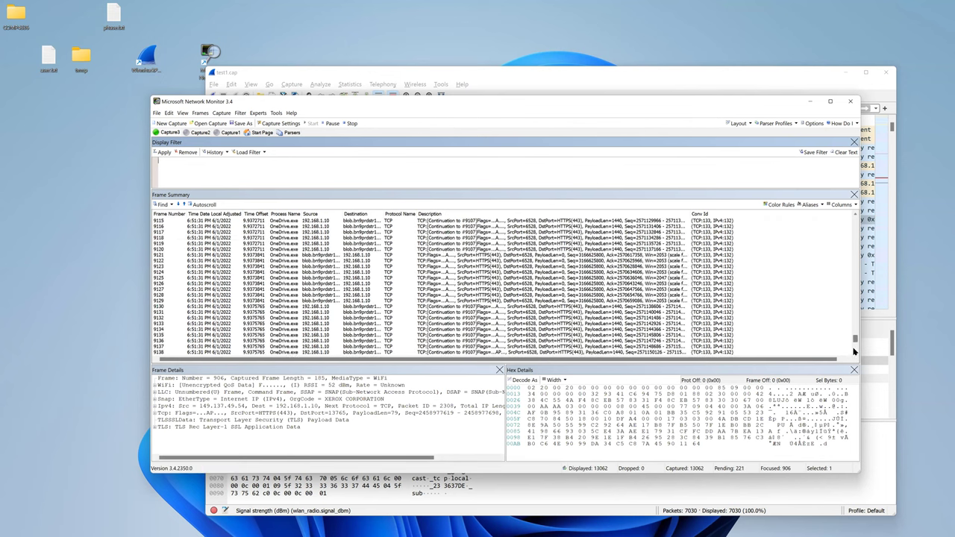
left_click(351, 124)
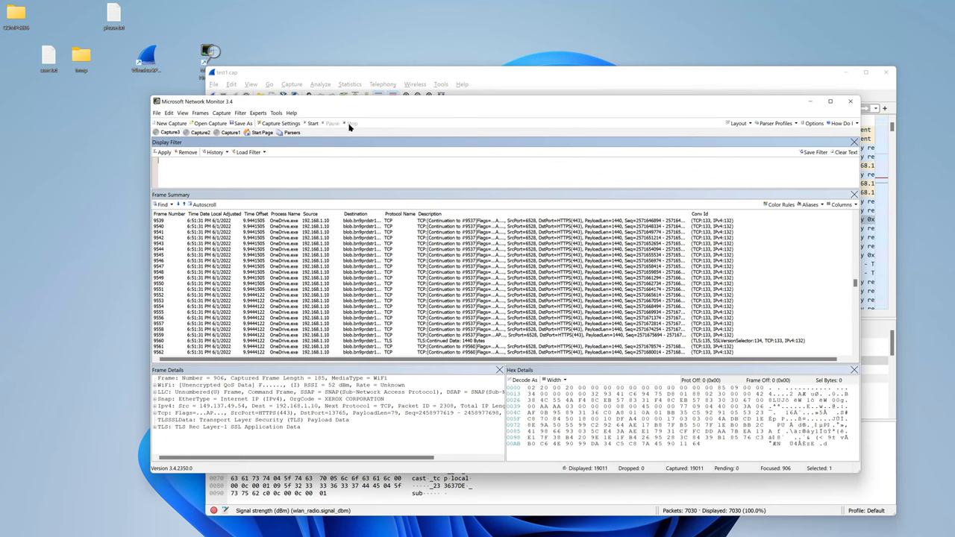
Step: Save all captured frames to the Desktop as a capture file named test2
left_click(157, 113)
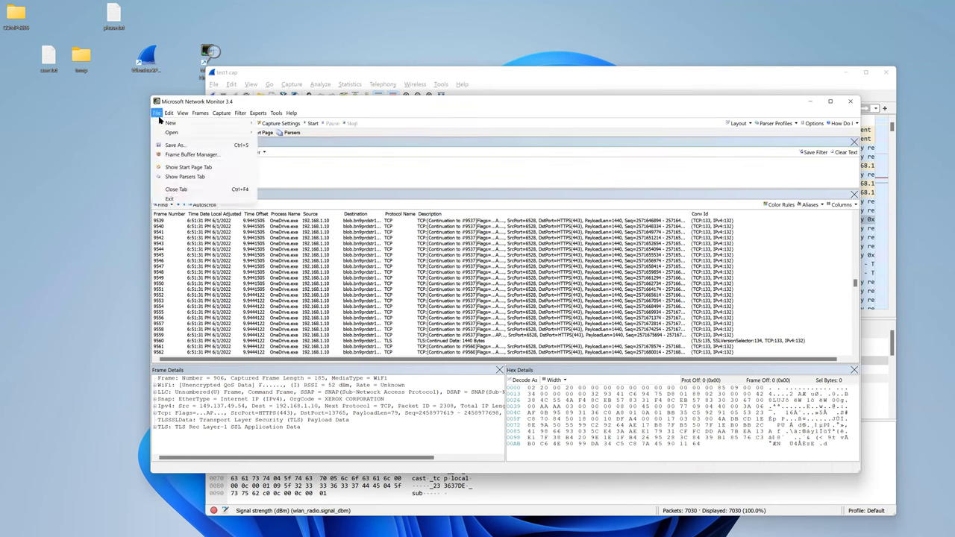
left_click(198, 148)
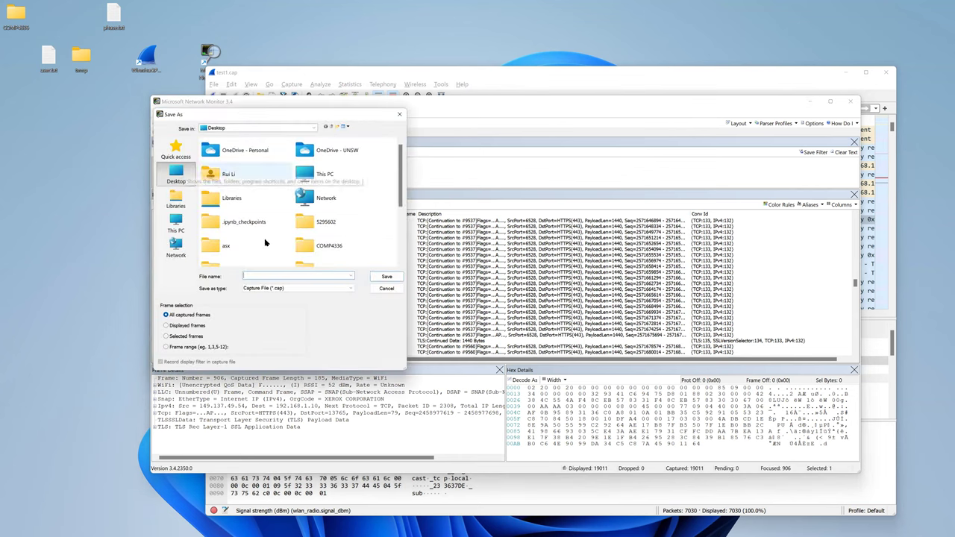
left_click(274, 274)
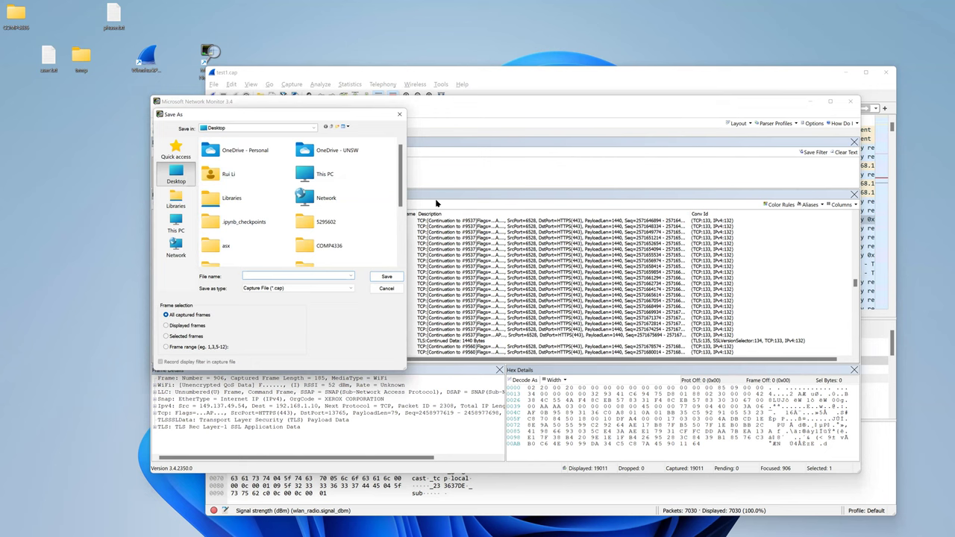
type("test1")
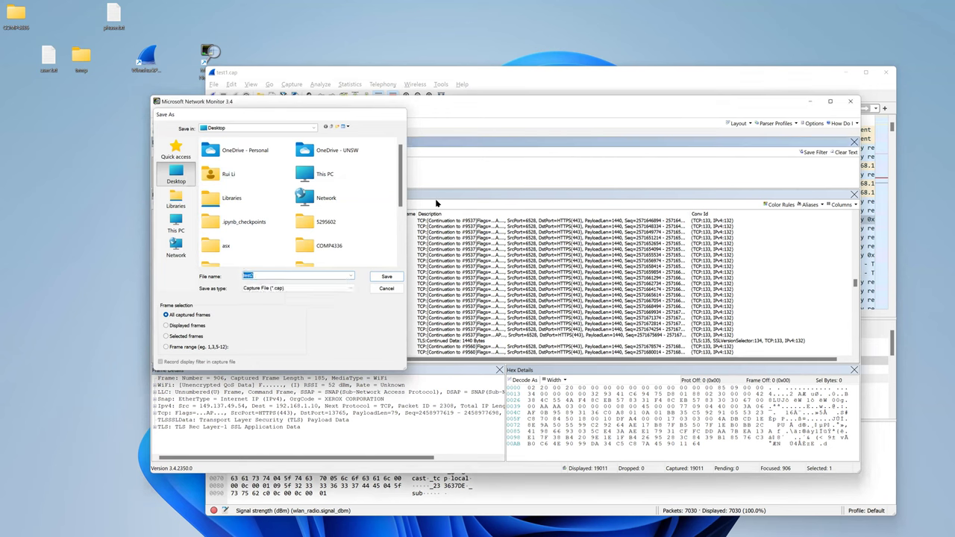
key("Return")
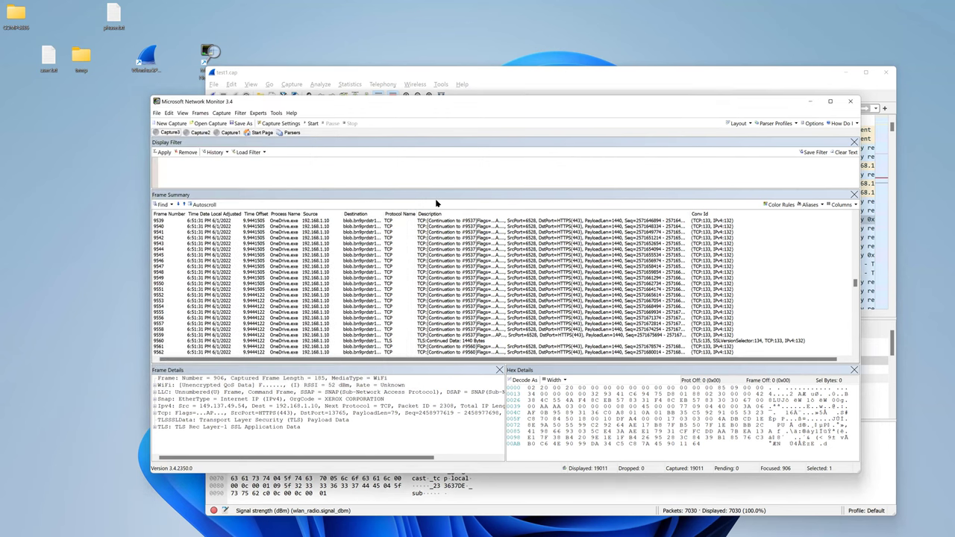
Step: Switch to Wireshark and open the test2.cap capture file from the Desktop
left_click(257, 71)
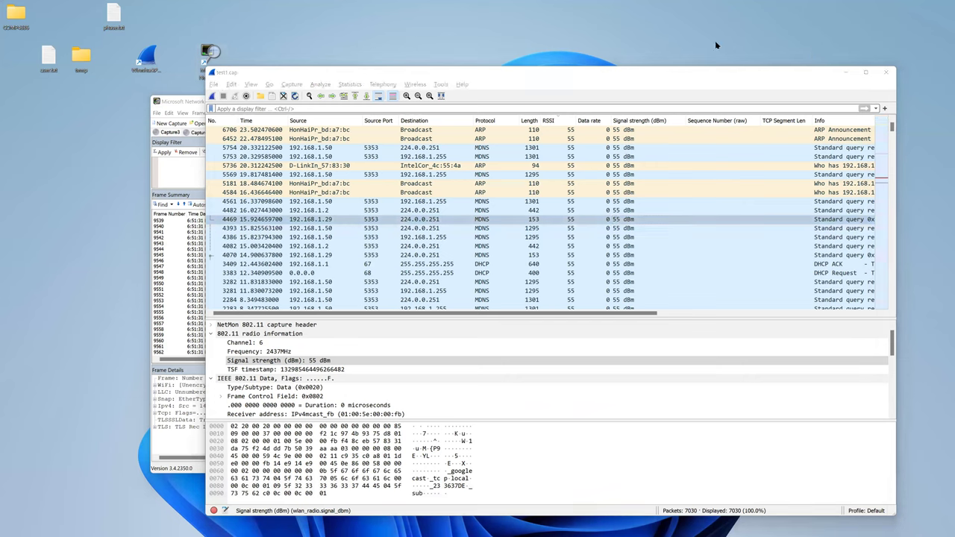
left_click(215, 84)
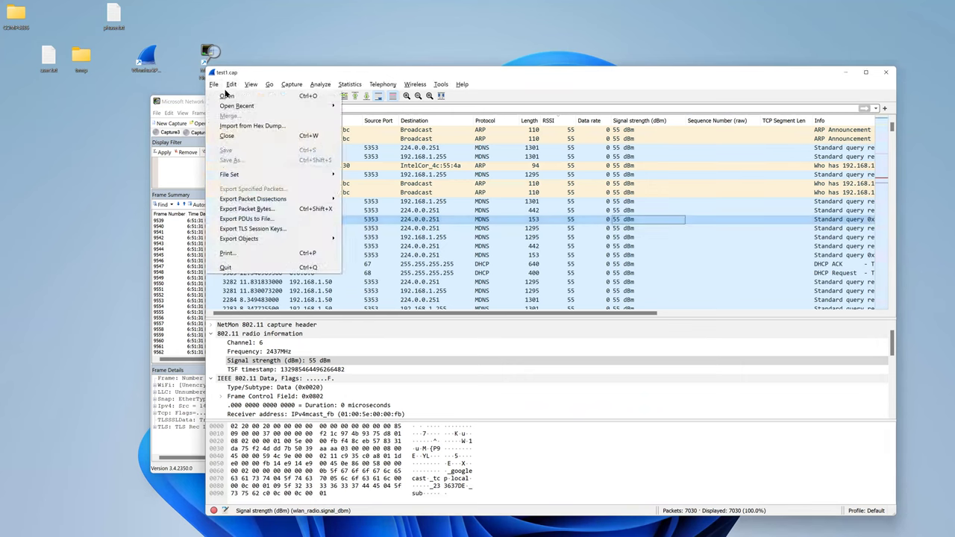
left_click(230, 98)
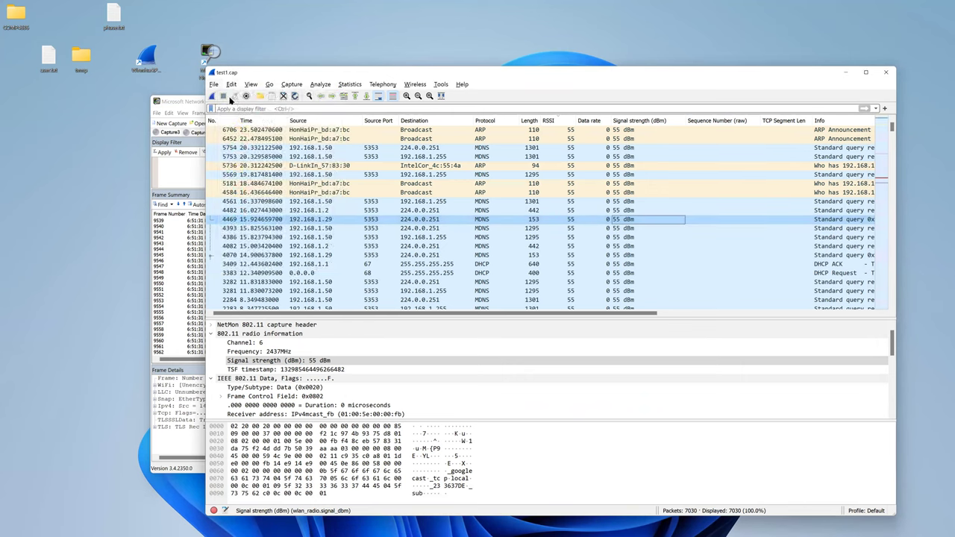
left_click(317, 280)
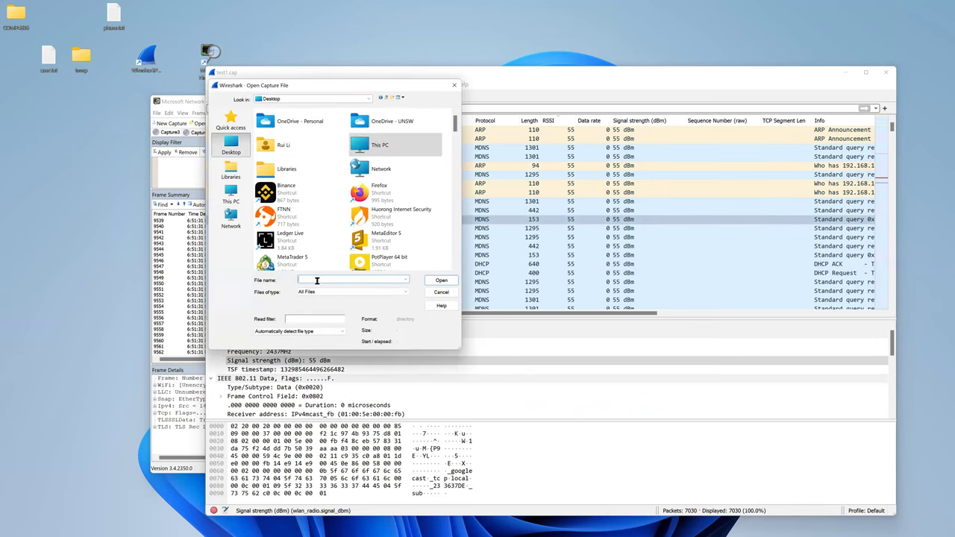
type("test")
left_click(324, 303)
left_click(442, 281)
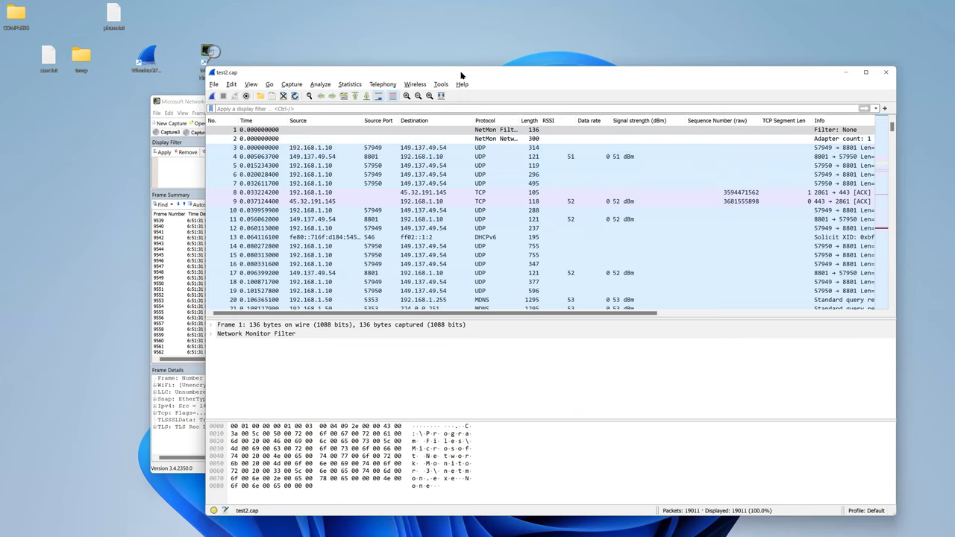
Step: Move the Wireshark window aside and inspect the signal strength of received UDP frames 4 and 17
left_click_drag(463, 74, 503, 70)
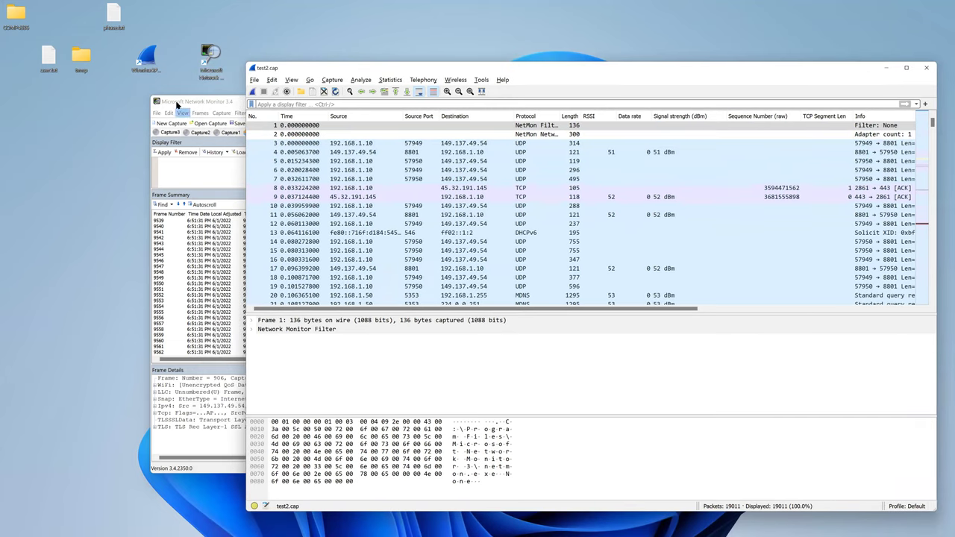
left_click(459, 152)
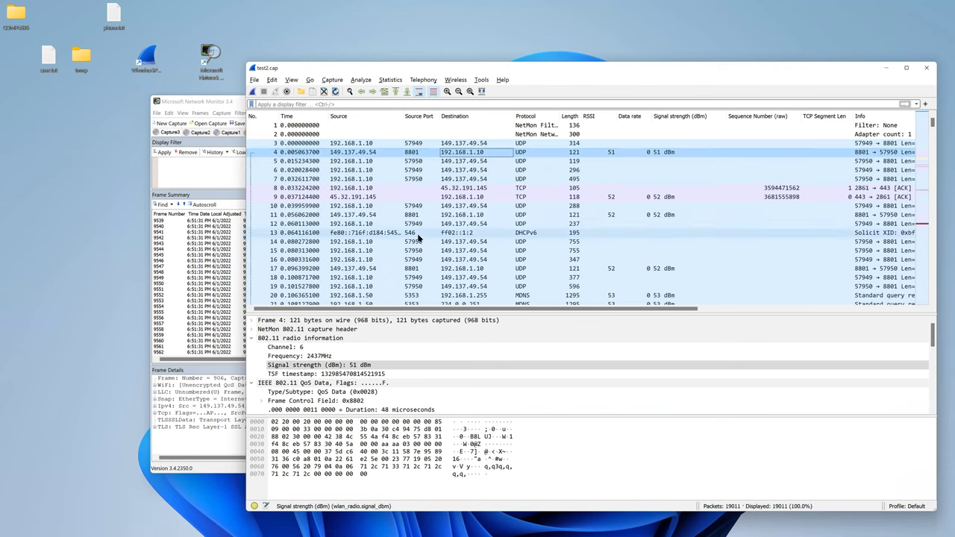
left_click(663, 147)
left_click(666, 153)
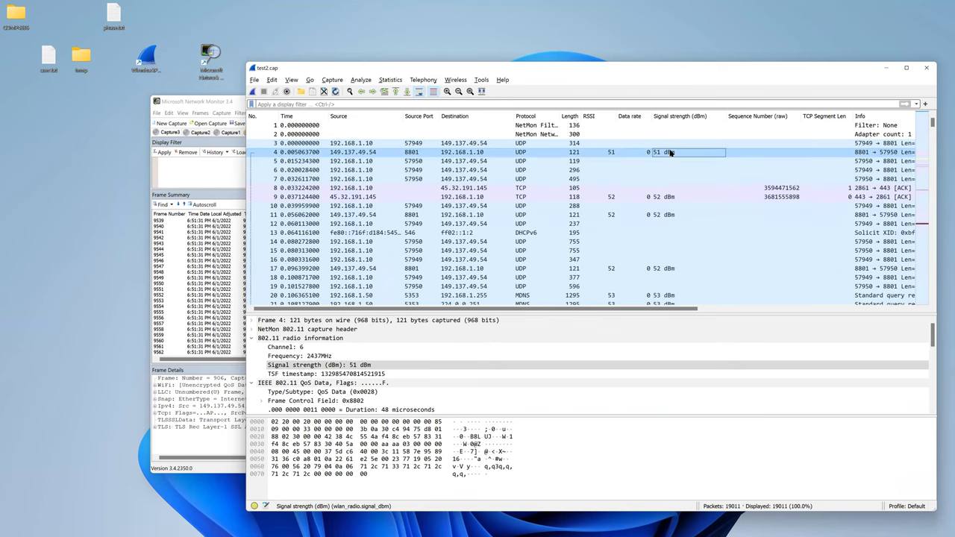
left_click(665, 268)
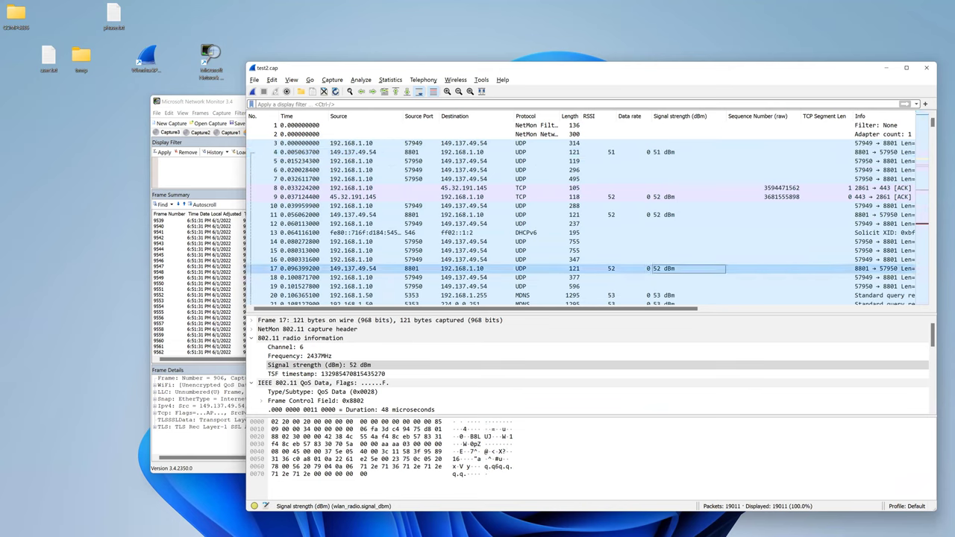
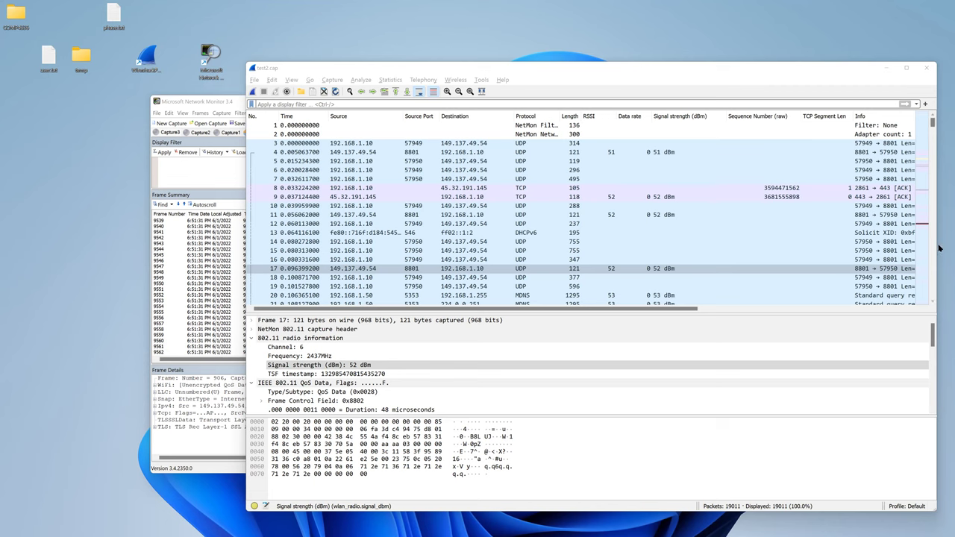
Step: Switch to Microsoft Network Monitor, create a new capture, and review the Wi-Fi adapter's network interface configuration from the start page
left_click(225, 175)
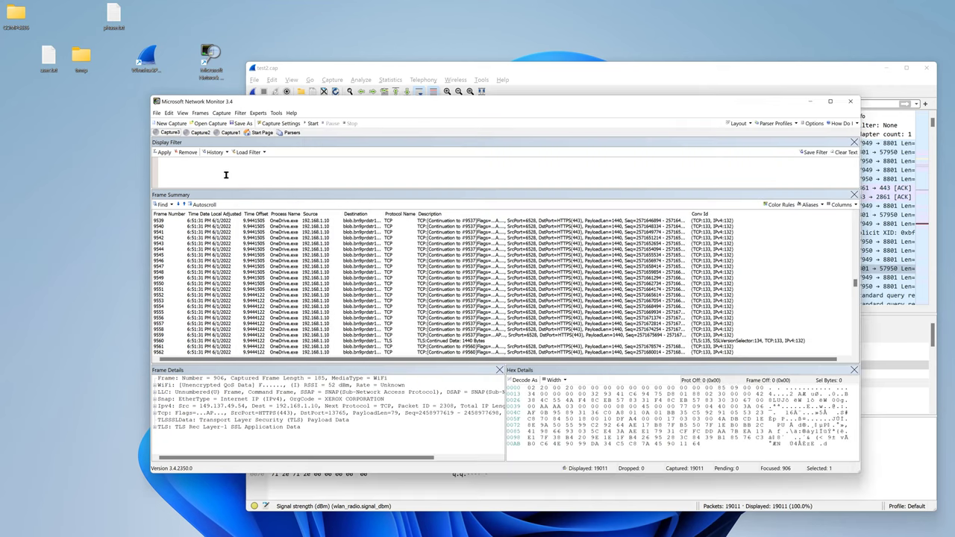
left_click(172, 124)
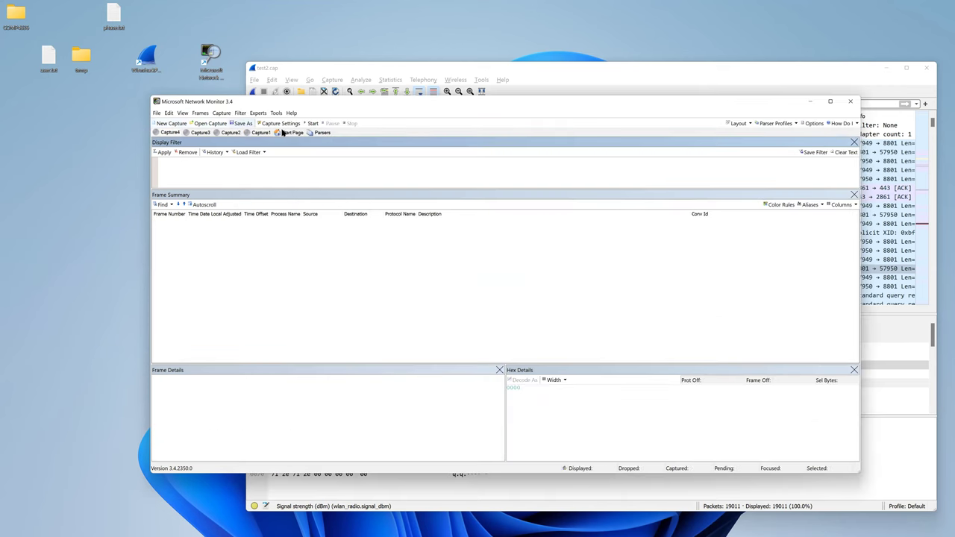
left_click(286, 159)
left_click(291, 132)
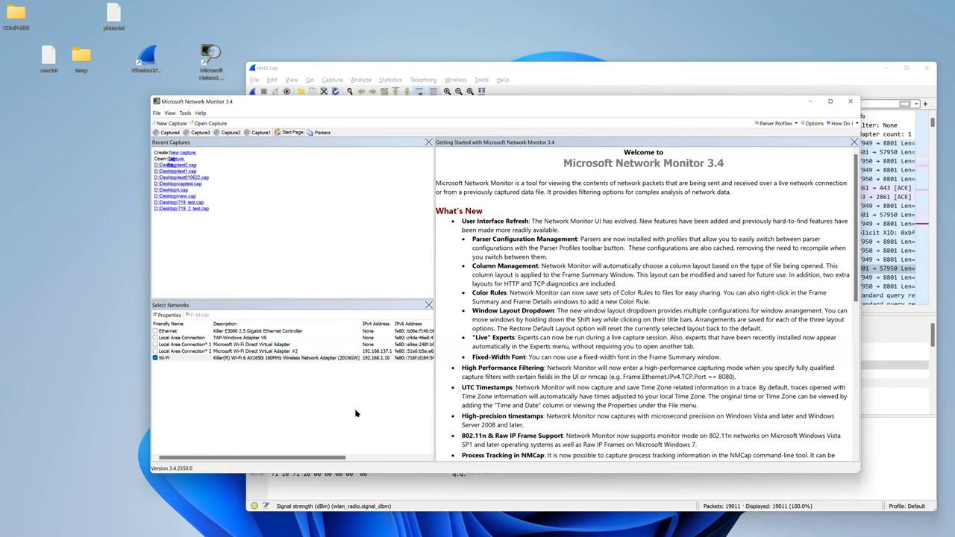
left_click(167, 315)
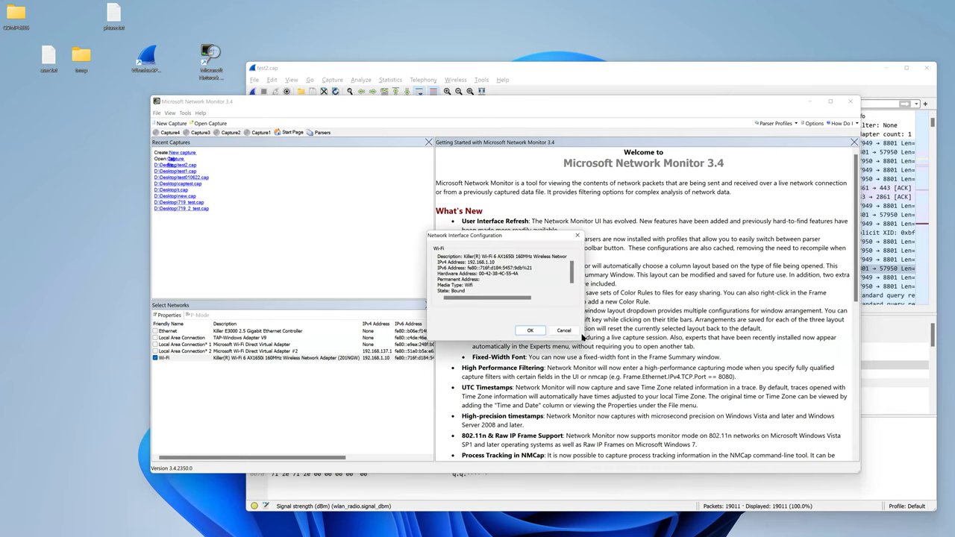
left_click(564, 331)
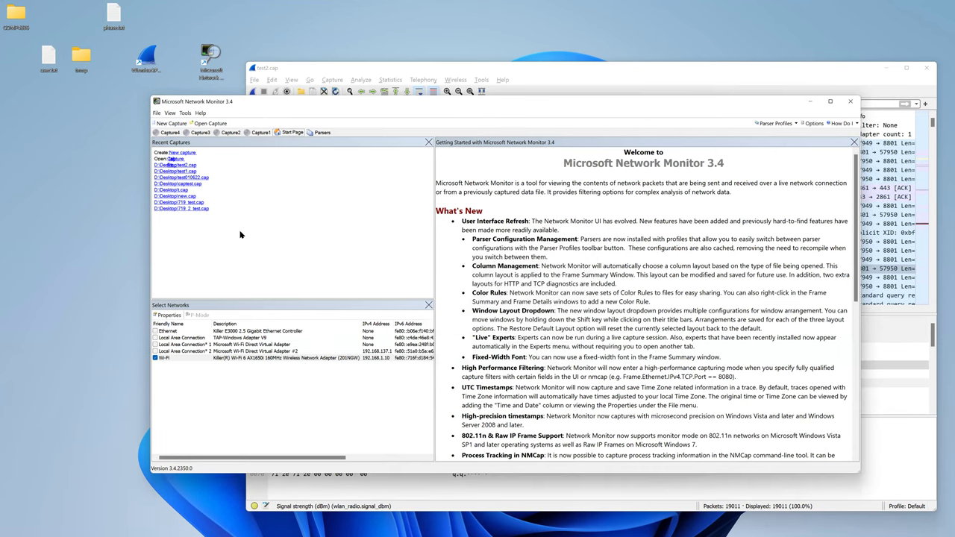
Step: Keep only the Wi-Fi adapter selected for capturing and create another new capture
double_click(157, 361)
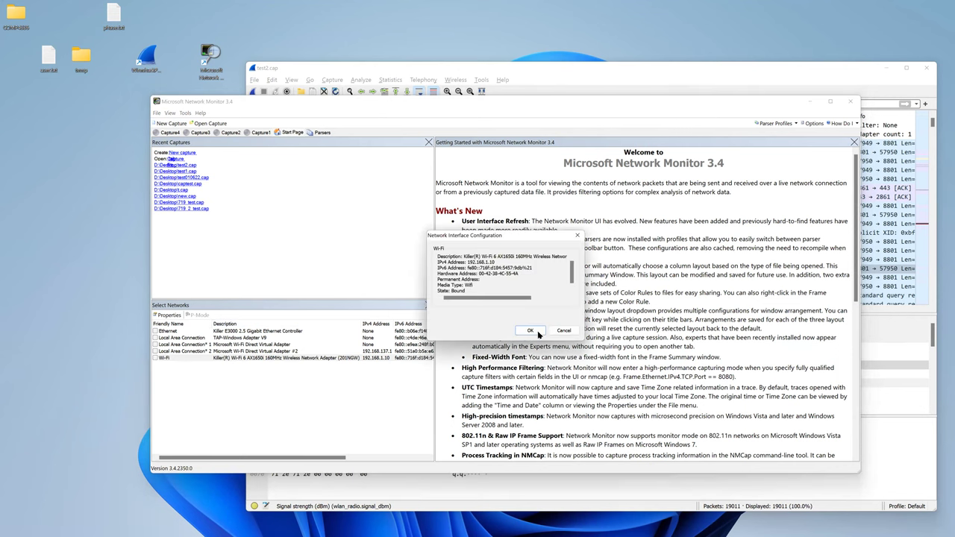
left_click(530, 330)
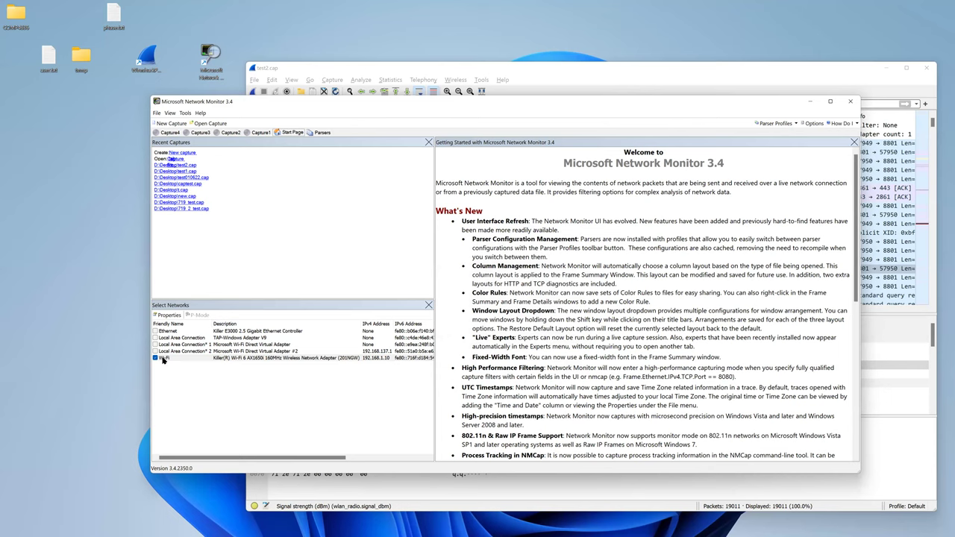
left_click(163, 359)
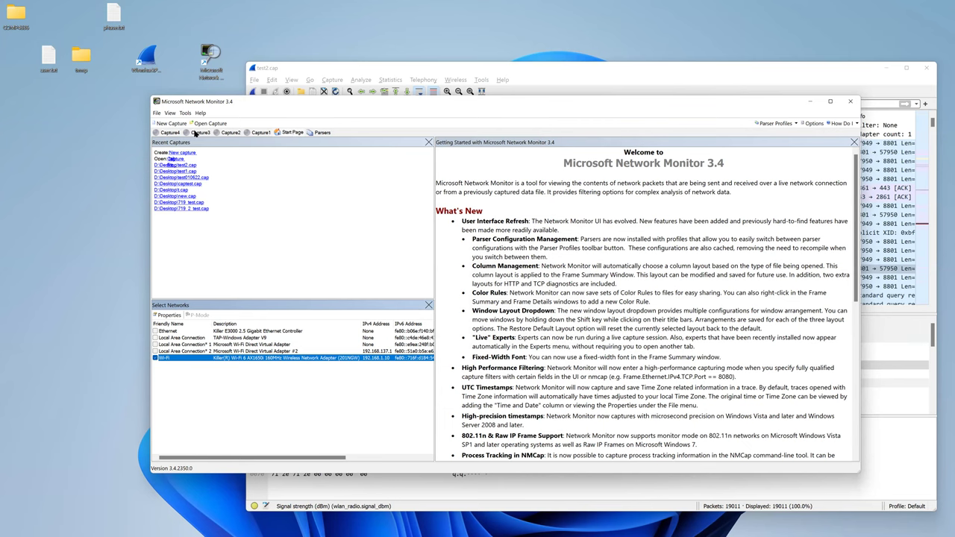
left_click(176, 123)
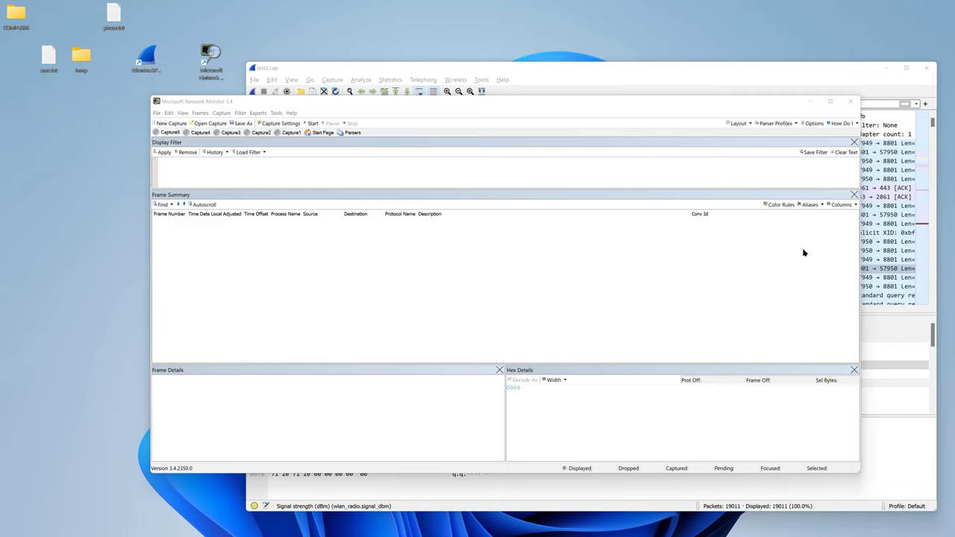
Step: Switch to Wireshark and inspect the data rate and signal strength of frame 4 in test2.cap
left_click(877, 217)
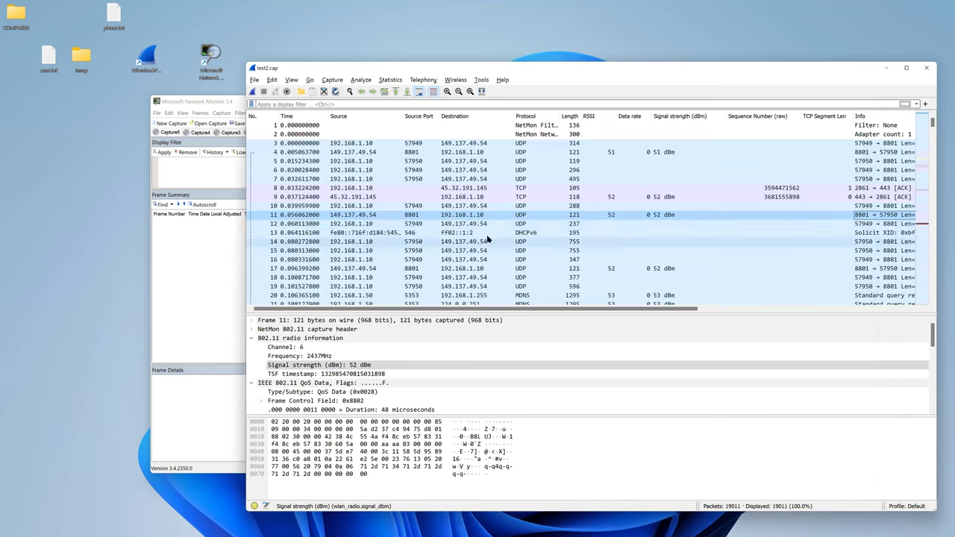
left_click(632, 151)
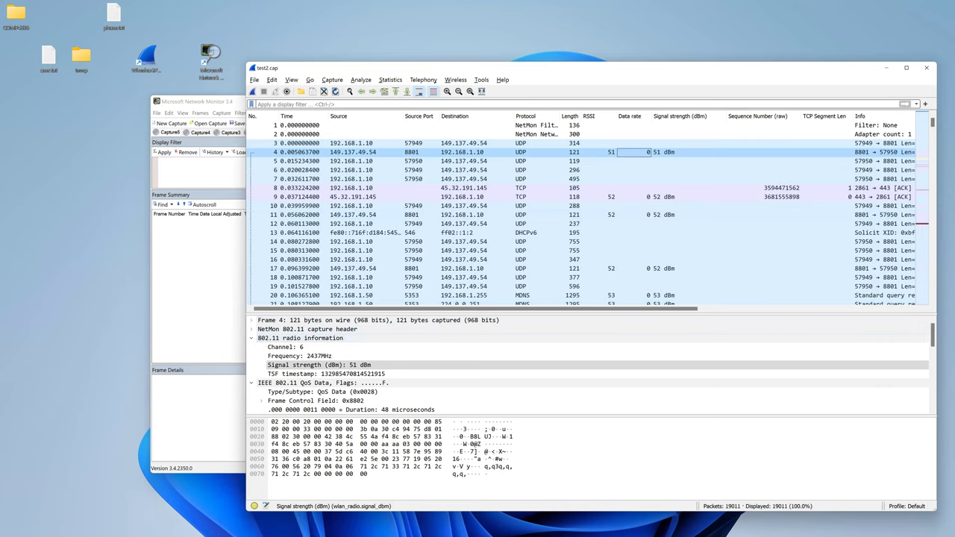
left_click(668, 152)
Step: Switch to Microsoft Network Monitor and deselect the Wi-Fi adapter among the networks on the start page
left_click(191, 102)
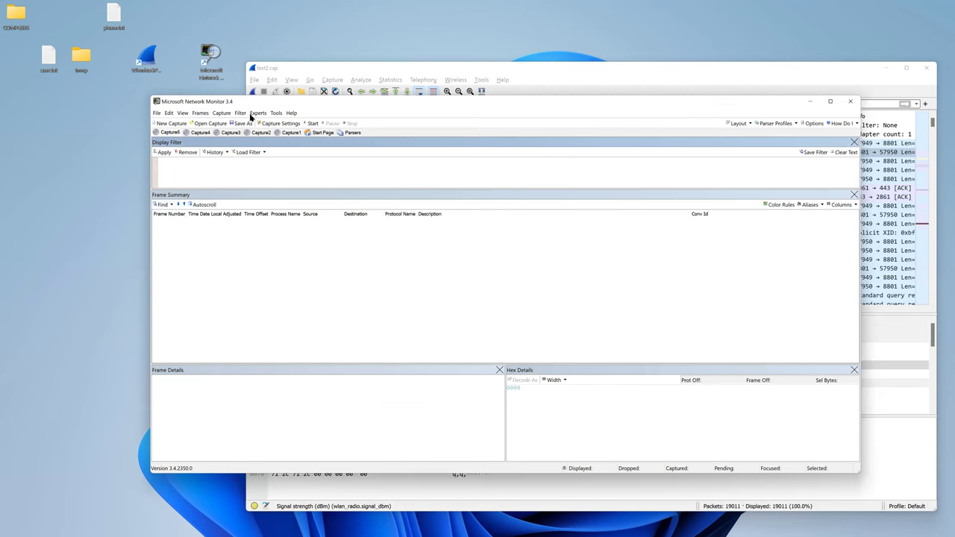
left_click(319, 133)
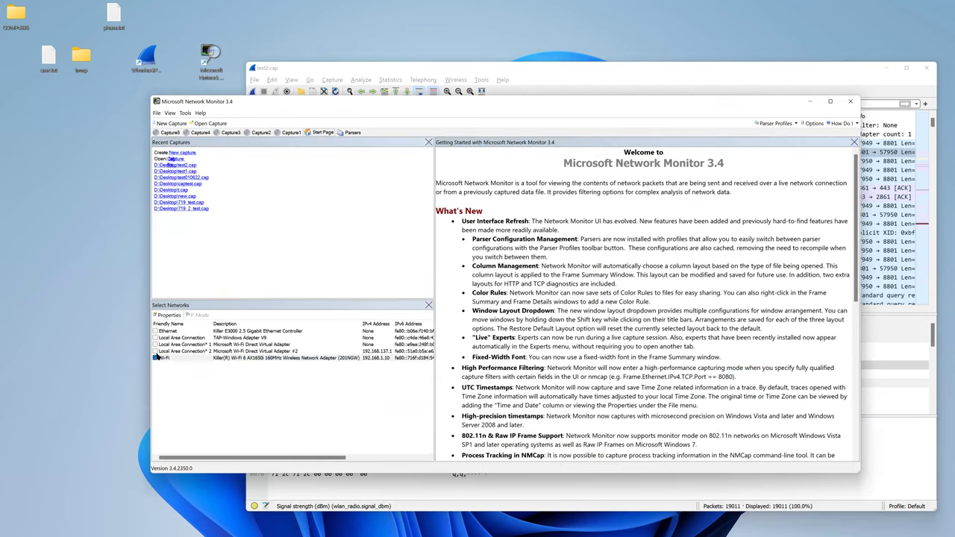
left_click(159, 359)
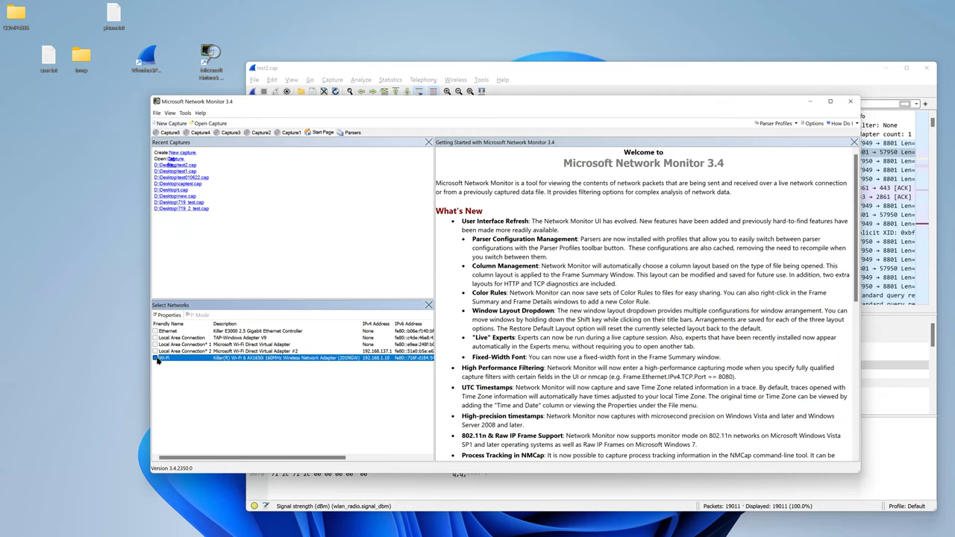
left_click(156, 360)
Step: Enable P-Mode on the Ethernet adapter and check the setting in its network interface configuration
left_click(168, 335)
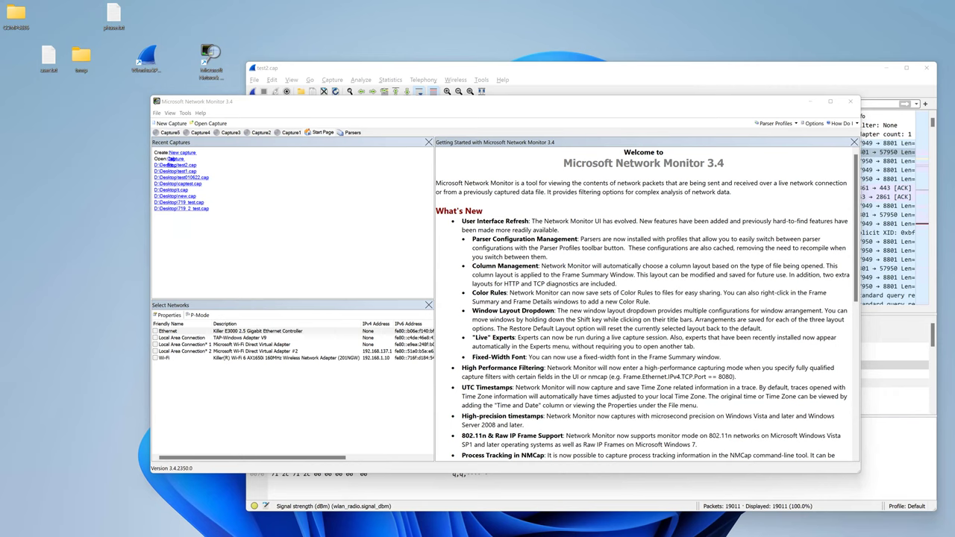
left_click(209, 317)
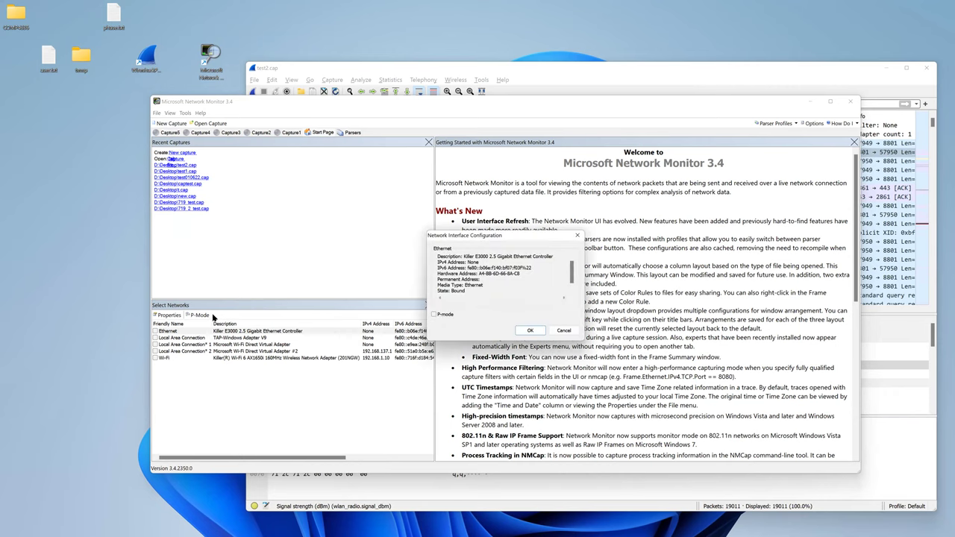
left_click(563, 331)
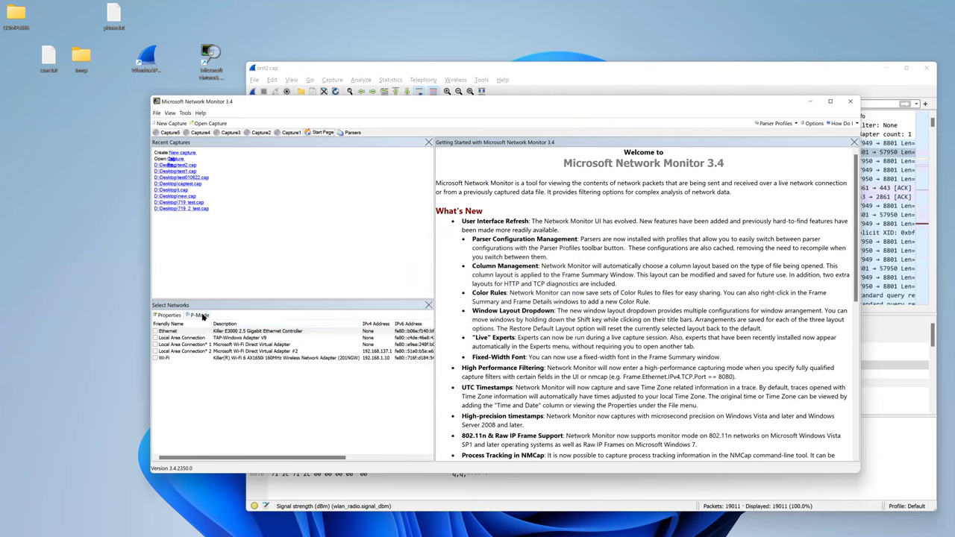
left_click(170, 315)
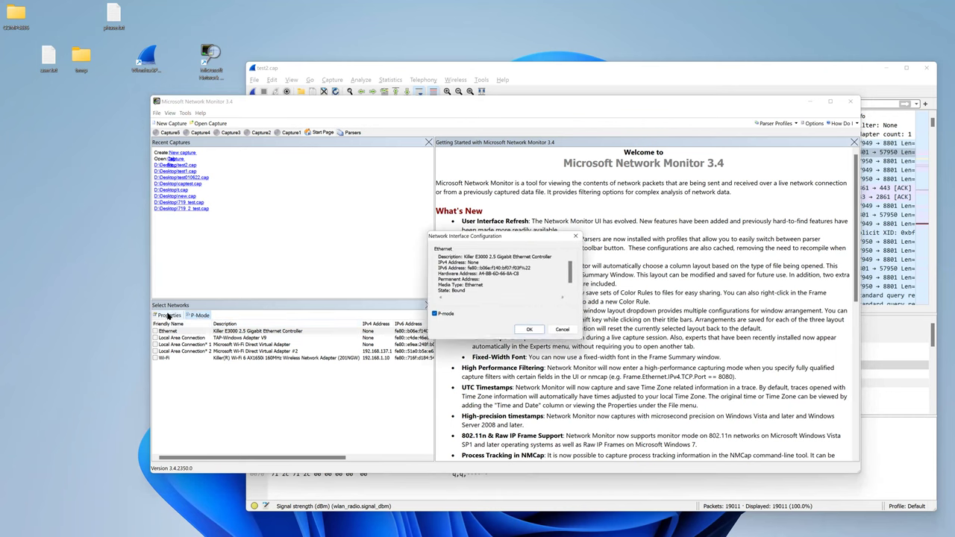
left_click(564, 332)
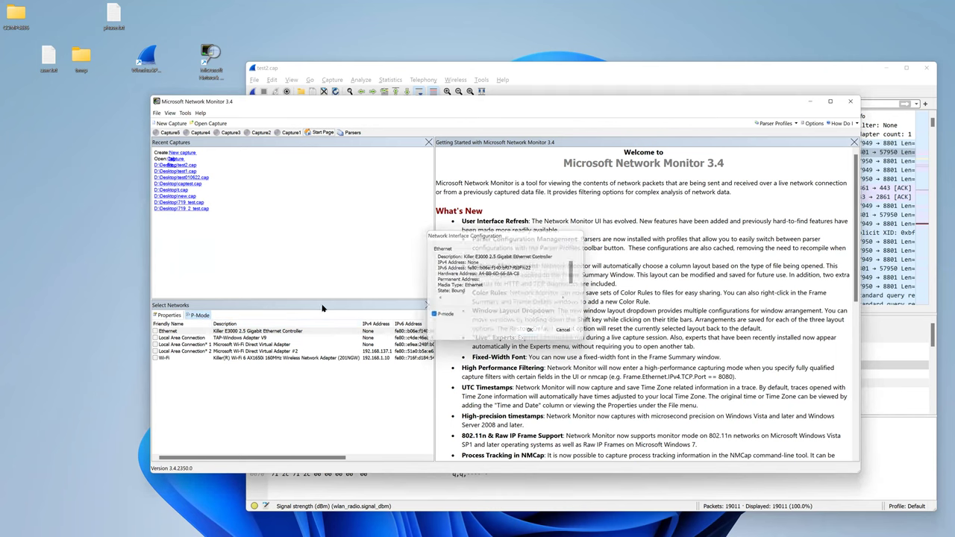
Step: Review the program's capture options and general options, and close them without changes
left_click(169, 114)
mouse_move(186, 115)
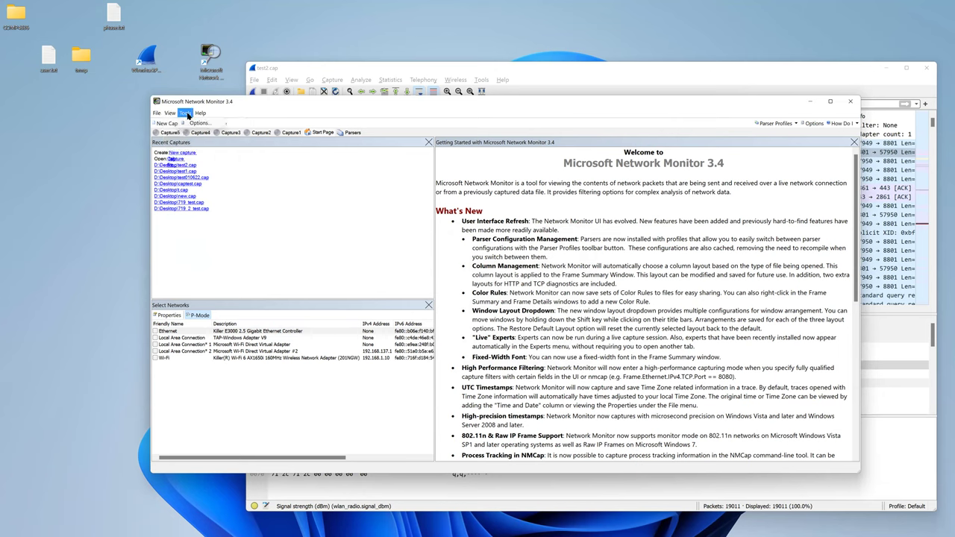
left_click(198, 122)
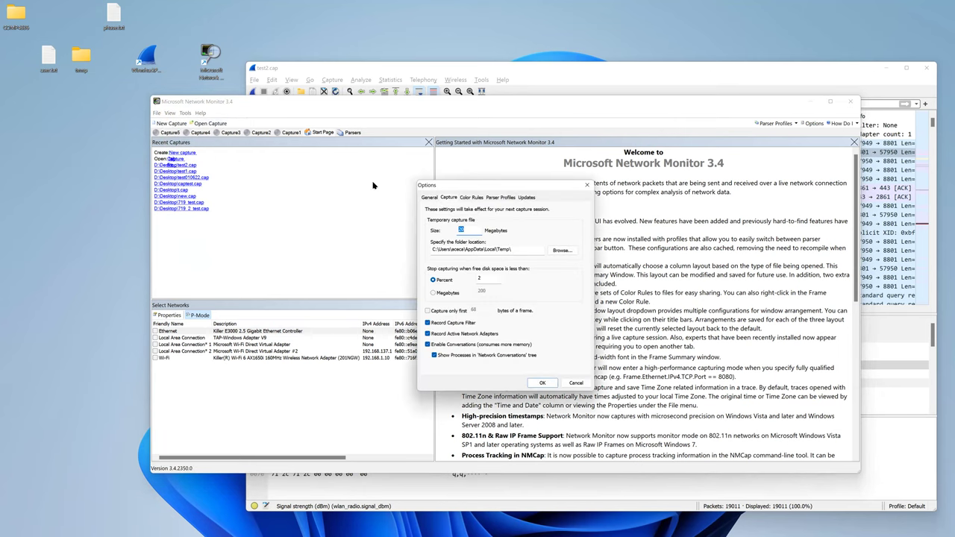
left_click(430, 197)
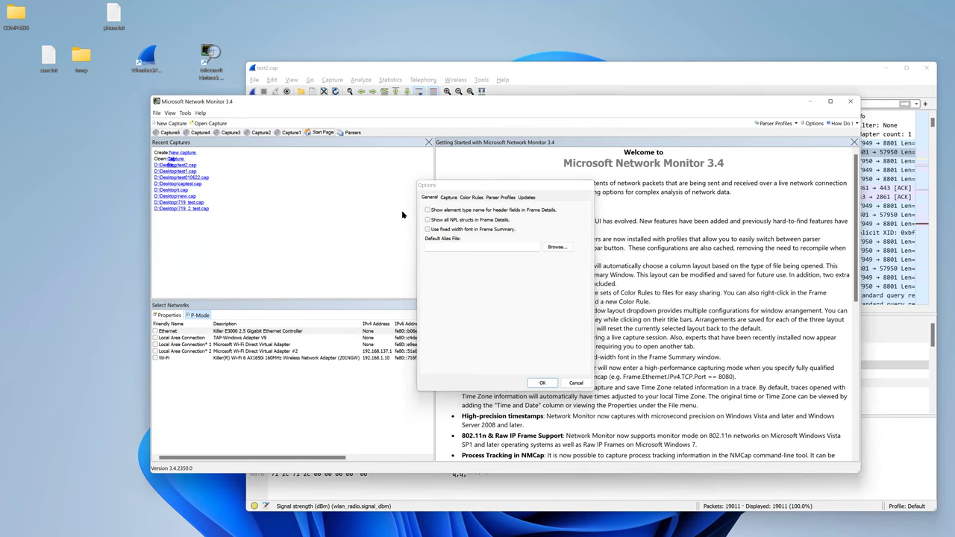
left_click(587, 185)
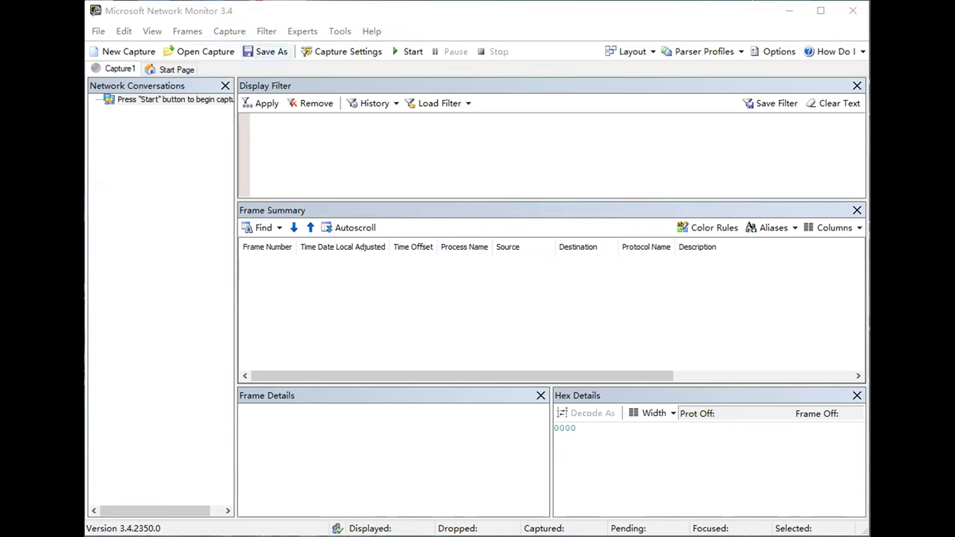
Step: Try to start recording in Capture1 and check its capture settings for available network adapters
left_click(403, 51)
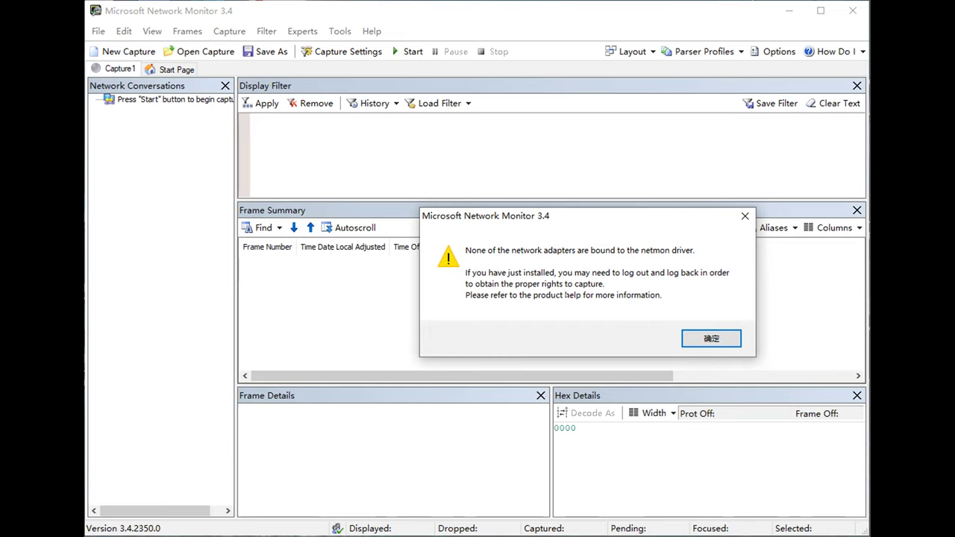
left_click(681, 339)
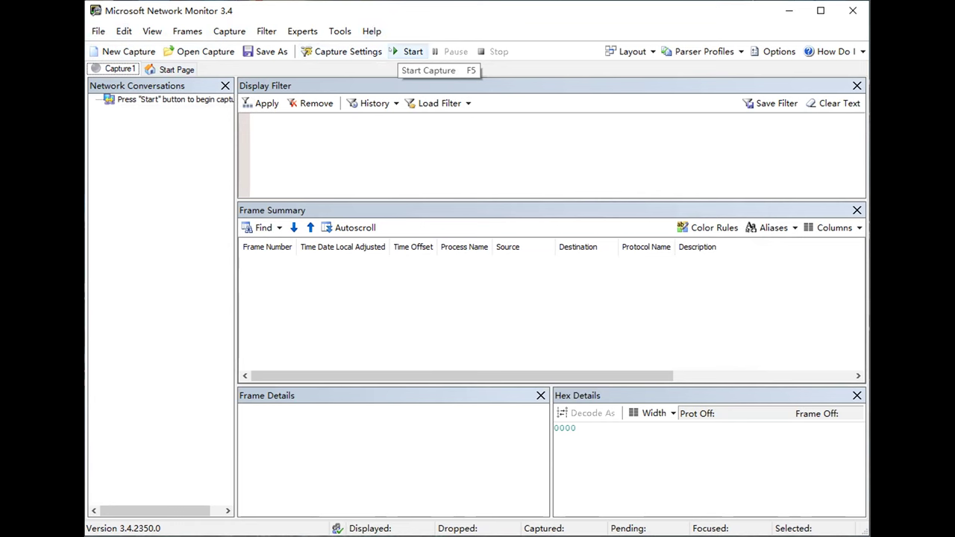
left_click(344, 52)
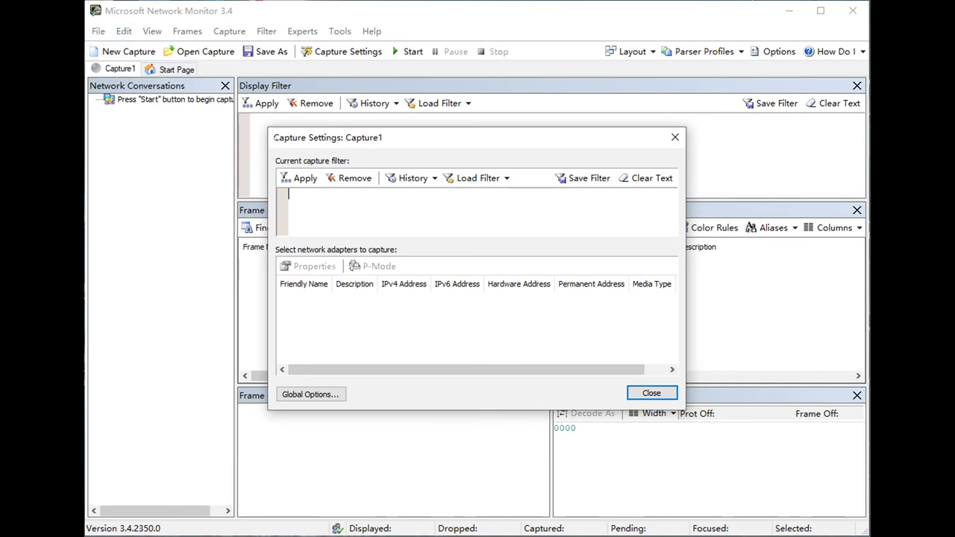
Step: Return to the start page and deselect the Ethernet adapter among the networks to capture
left_click(167, 67)
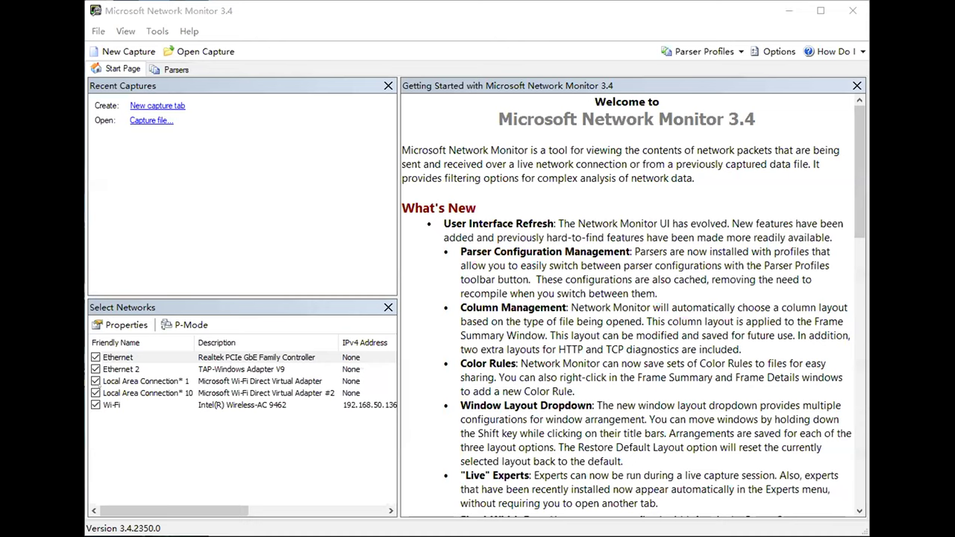
left_click(95, 358)
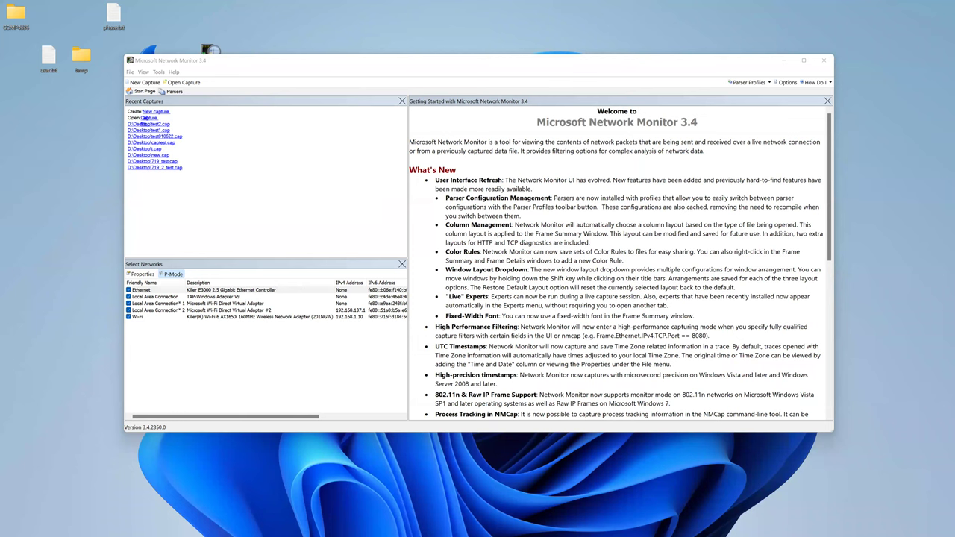
Step: Switch to Wireshark and inspect the signal strength of frame 22756 in test010622.cap
key("alt+Tab")
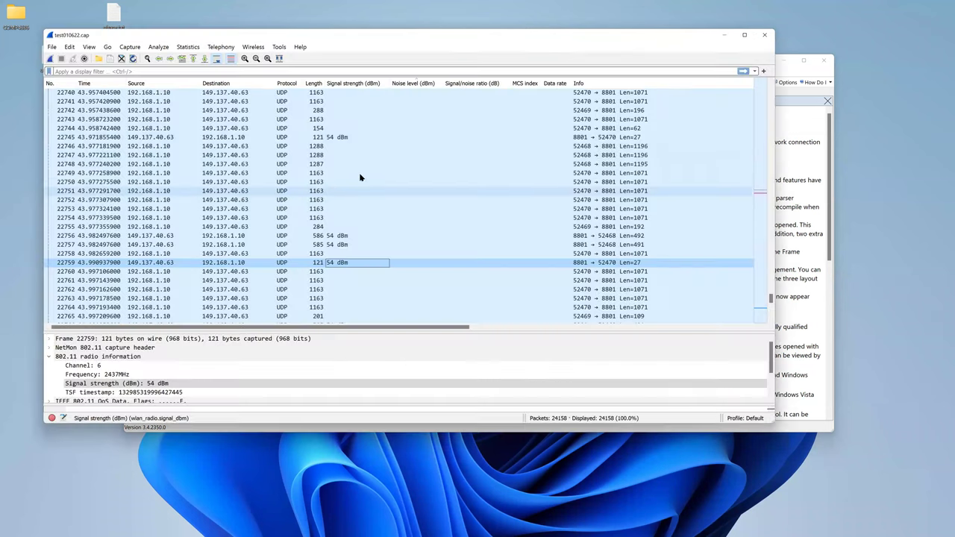
left_click(335, 235)
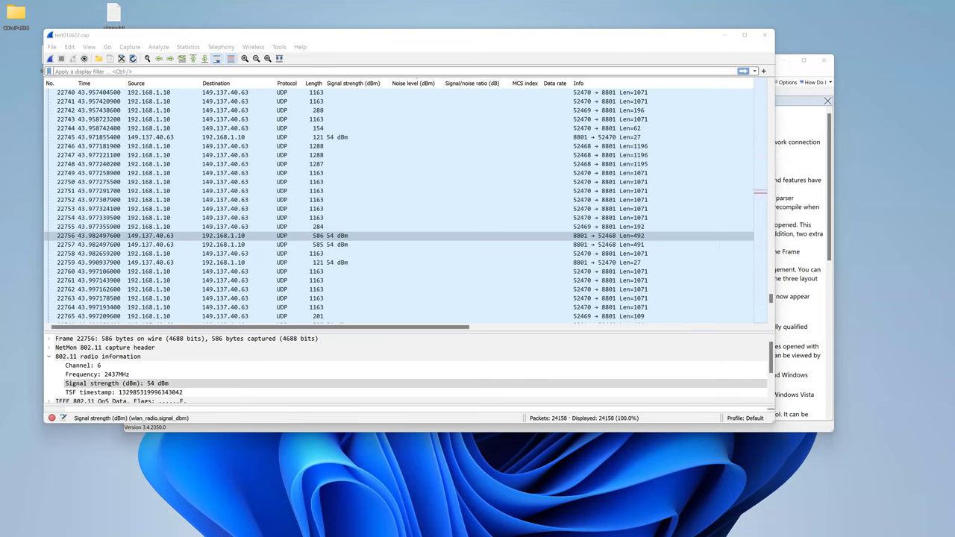
Step: Inspect the signal strength of frame 22757 in test010622.cap with the Wireshark window maximized
left_click(337, 245)
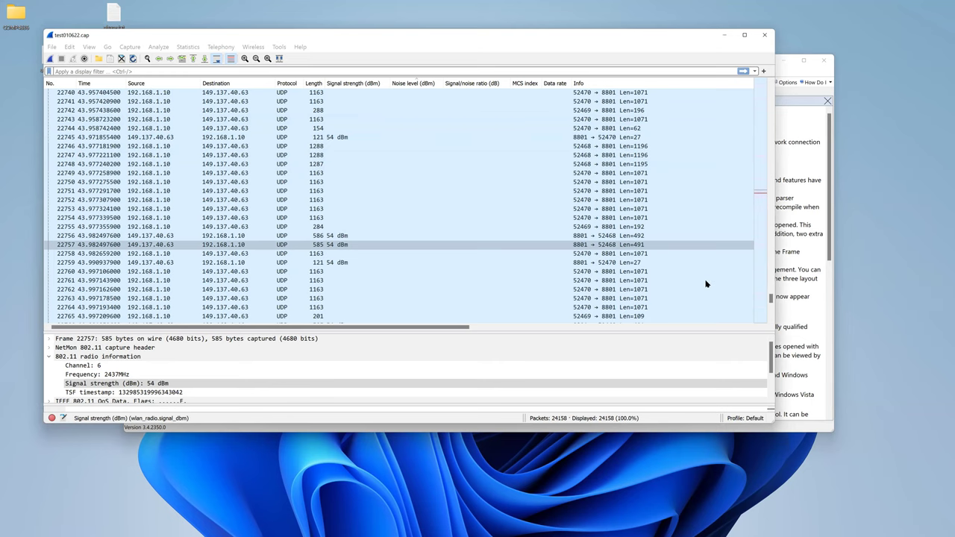
key("super+Up")
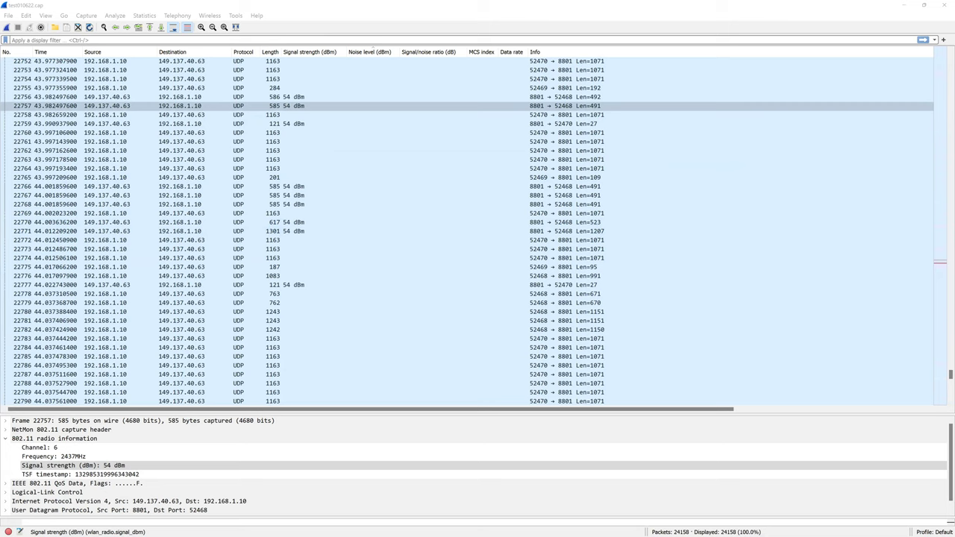
left_click(313, 106)
Step: Switch to the browser and open the COMP9336-22T2 README.md for editing at the end of the Lab1 section
key("alt+Tab")
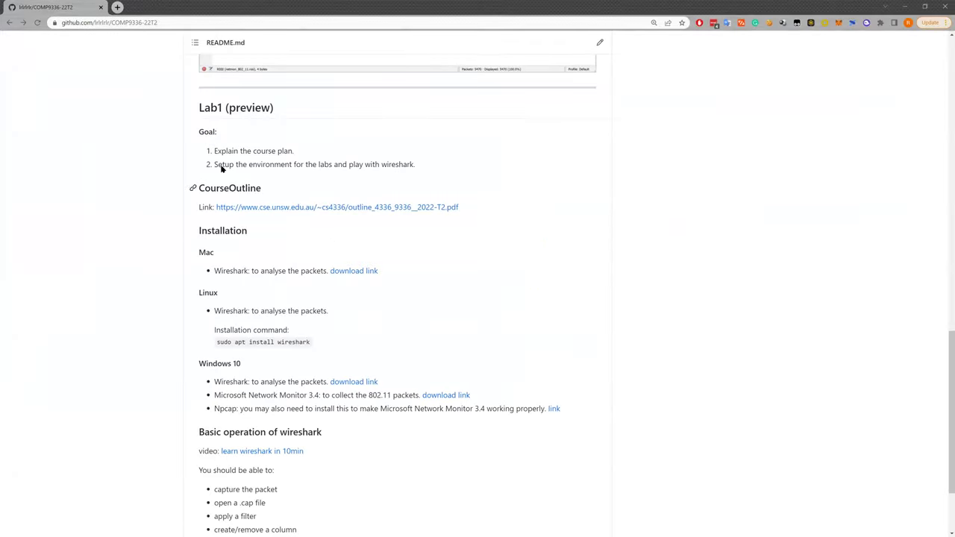
left_click(600, 43)
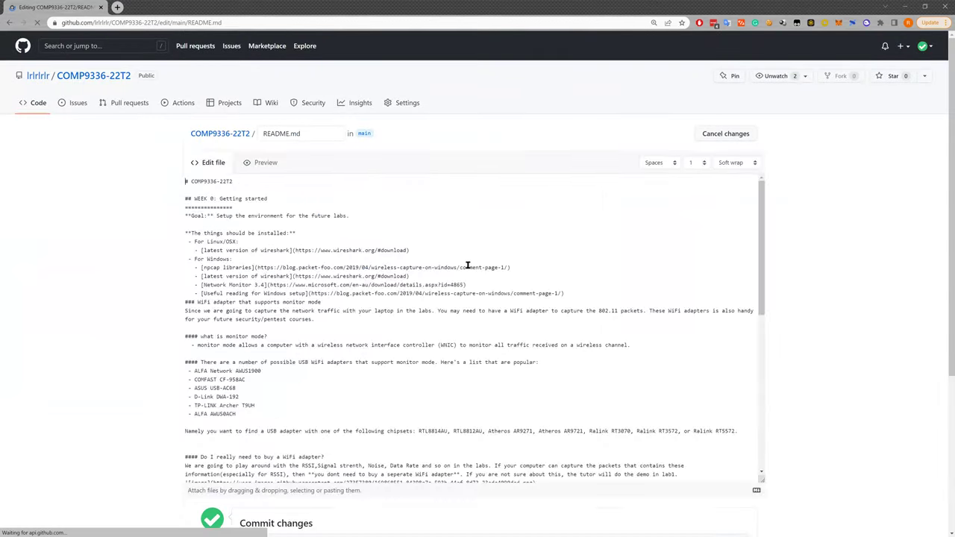
scroll(468, 269, "down", 5)
scroll(468, 273, "down", 2)
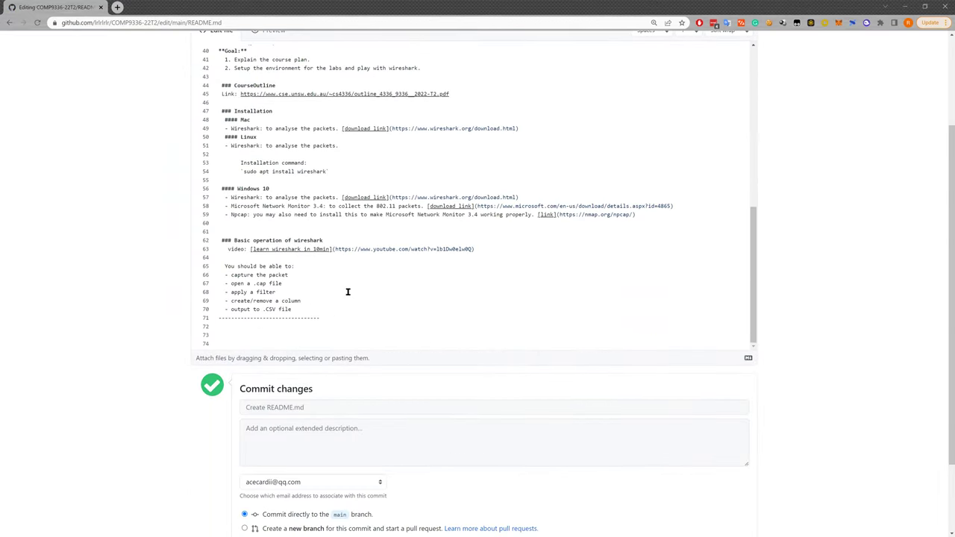
scroll(346, 290, "up", 1)
scroll(310, 270, "down", 1)
Step: Add a second dashed separator line after the Lab1 section and insert "Week 1 Quiz review guide" above it
type("------------------------------ ")
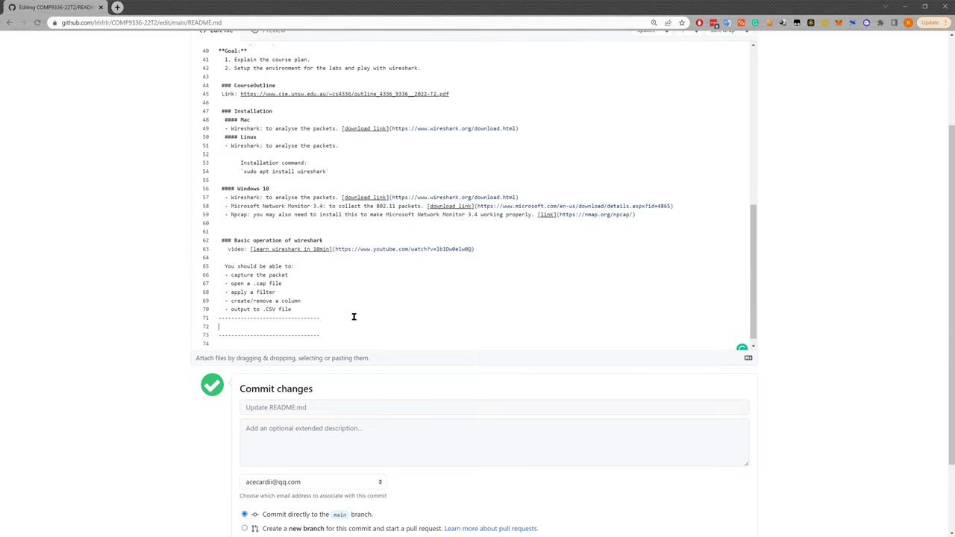
type("Week 1 Quiz review guide")
key("Return")
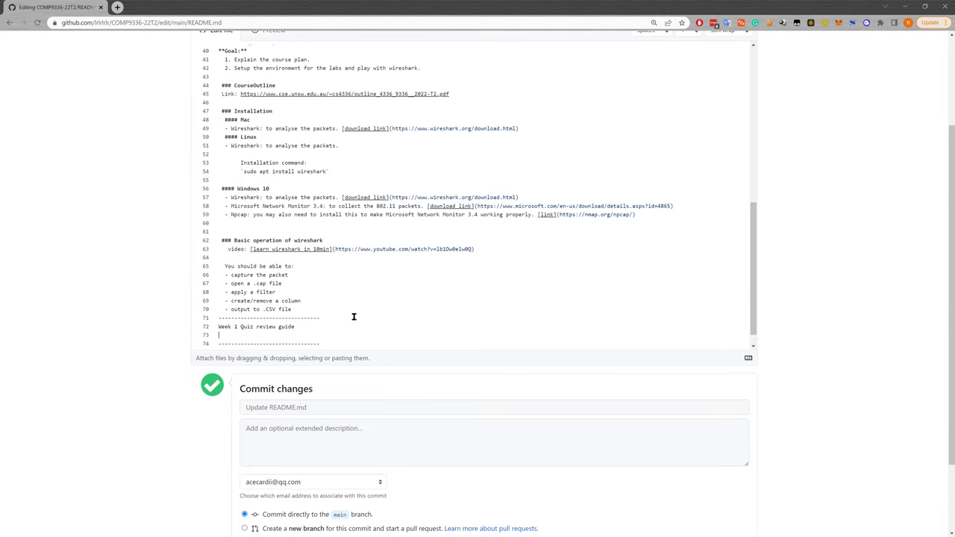
scroll(328, 284, "down", 1)
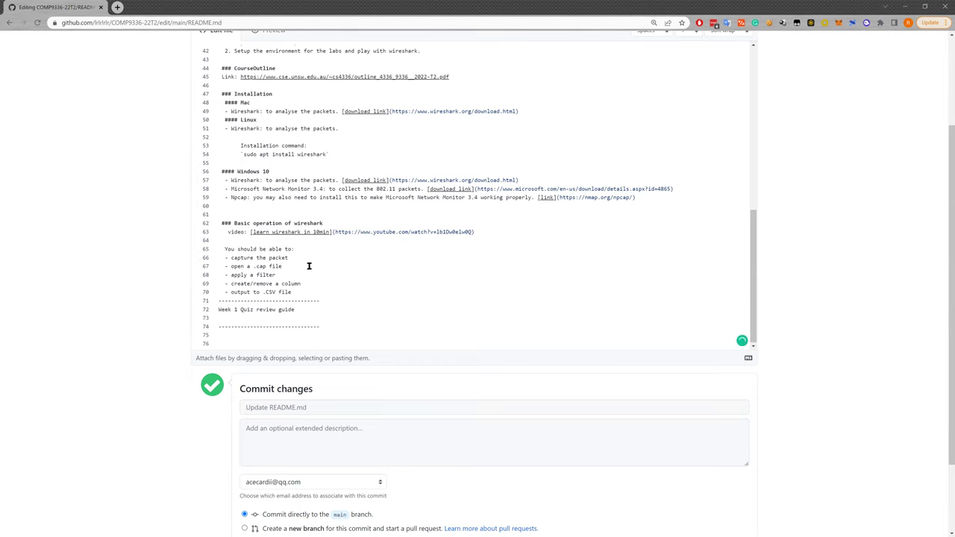
Step: Below the quiz guide title, add the lines "useful links:", "recording of lecture:", "lecture slides:" and "useful tools:"
type("useful links:")
key("Return")
type("re")
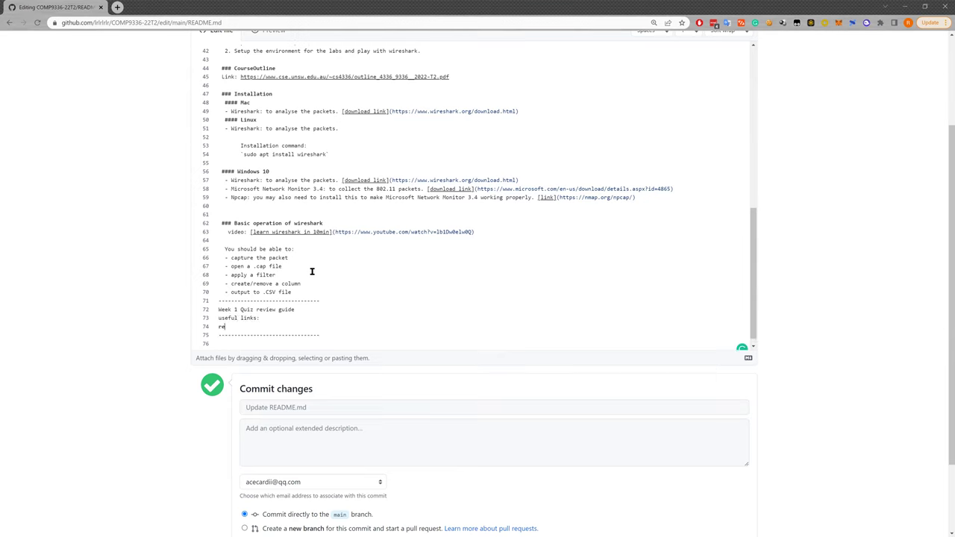
type("cording of lecture:")
key("Return")
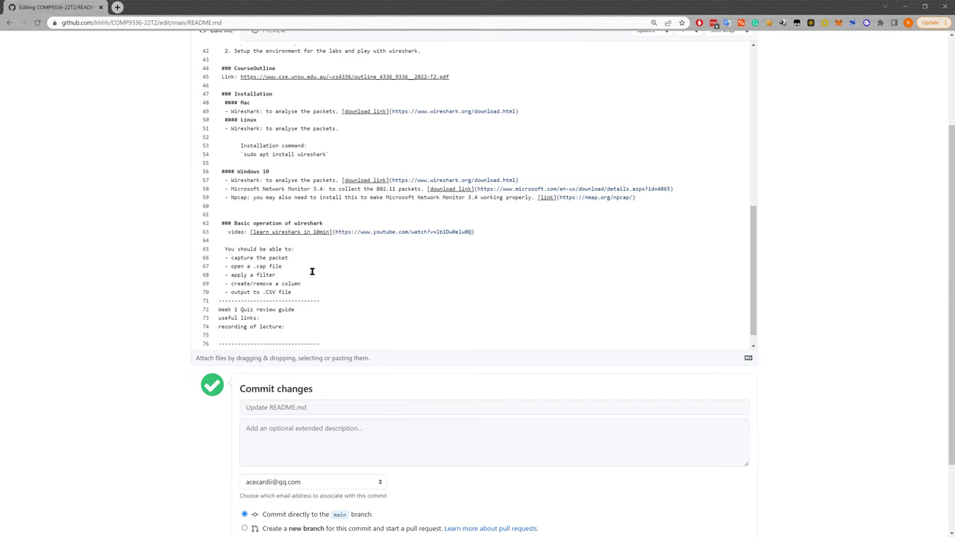
type("lecture slides:")
key("Return")
type("usful")
key("BackSpace")
key("BackSpace")
type("eful tools:")
key("Return")
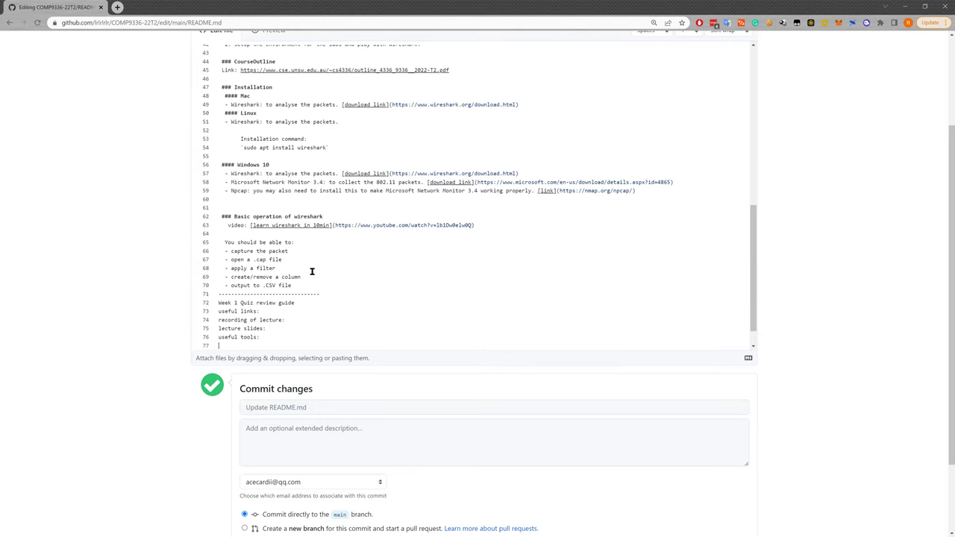
Step: Format the "Week 1 Quiz review guide" line as a level-four Markdown heading
left_click_drag(296, 303, 181, 302)
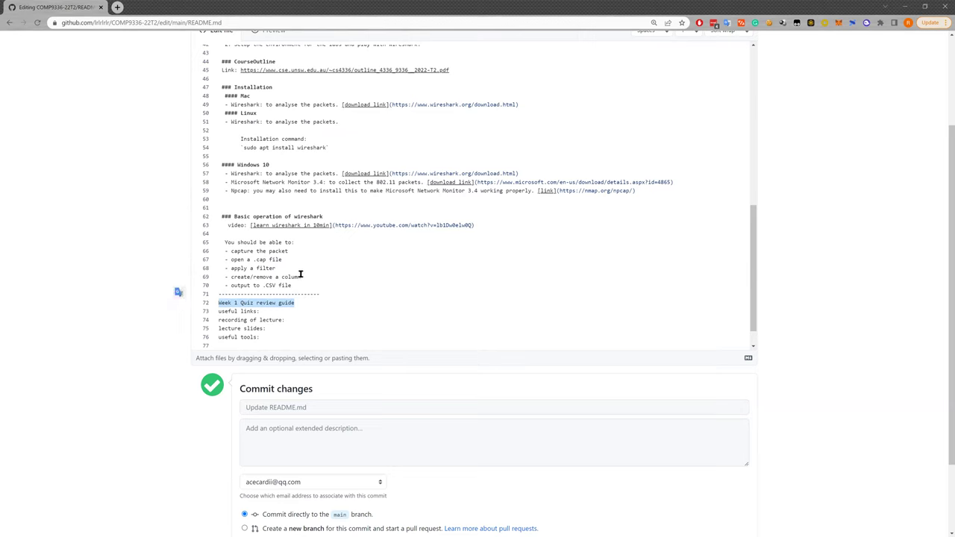
left_click(220, 303)
type("####")
scroll(280, 321, "down", 1)
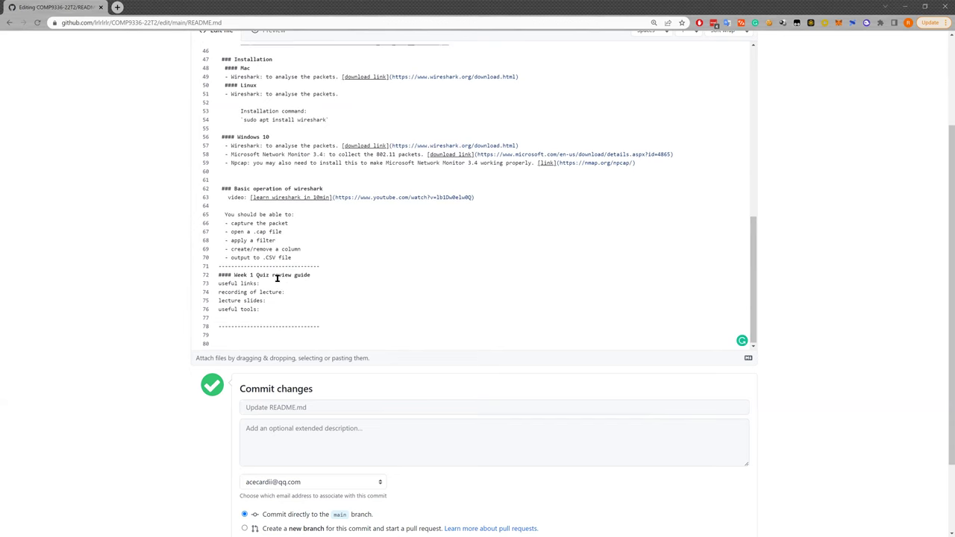
Step: Turn the recording of lecture, lecture slides and useful tools lines into Markdown bullets under "useful links:"
left_click_drag(276, 309, 216, 293)
left_click(217, 292)
type("-")
key("Home")
type("-  -")
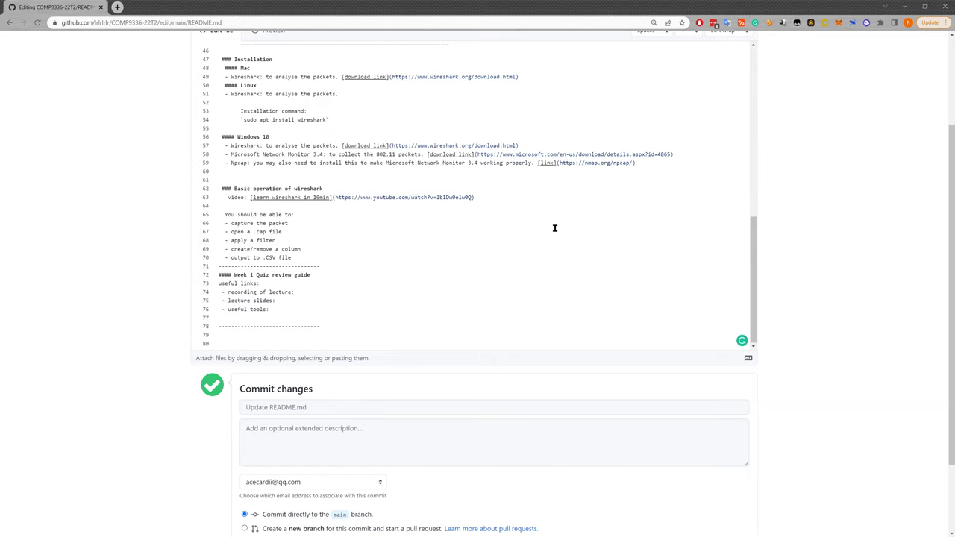
Step: Place the text cursor after "recording of lecture:" and switch to Wireshark
left_click(323, 295)
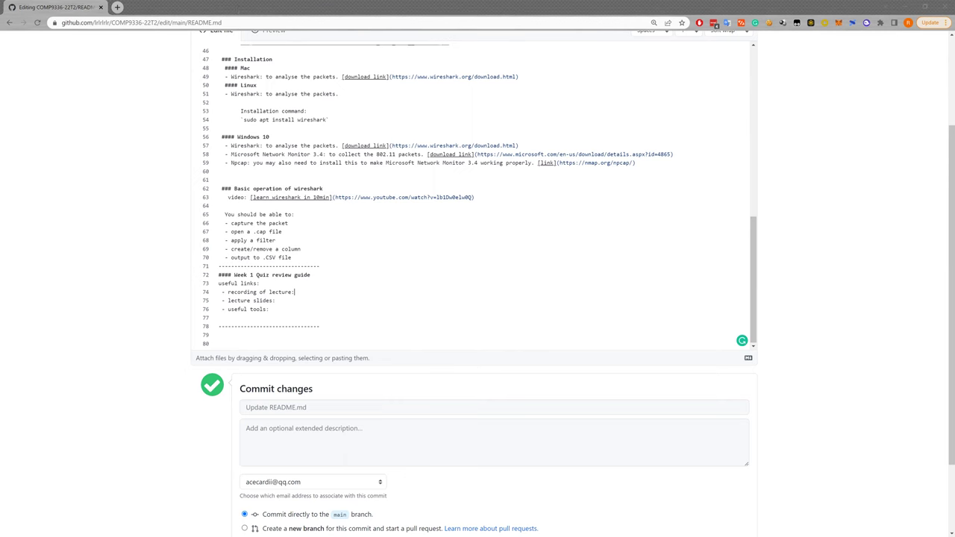
key("alt+Tab")
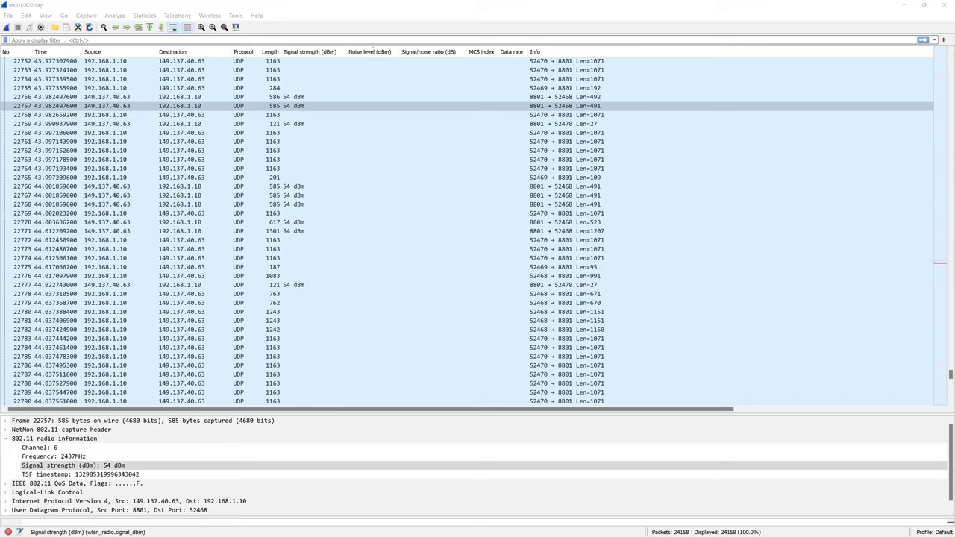